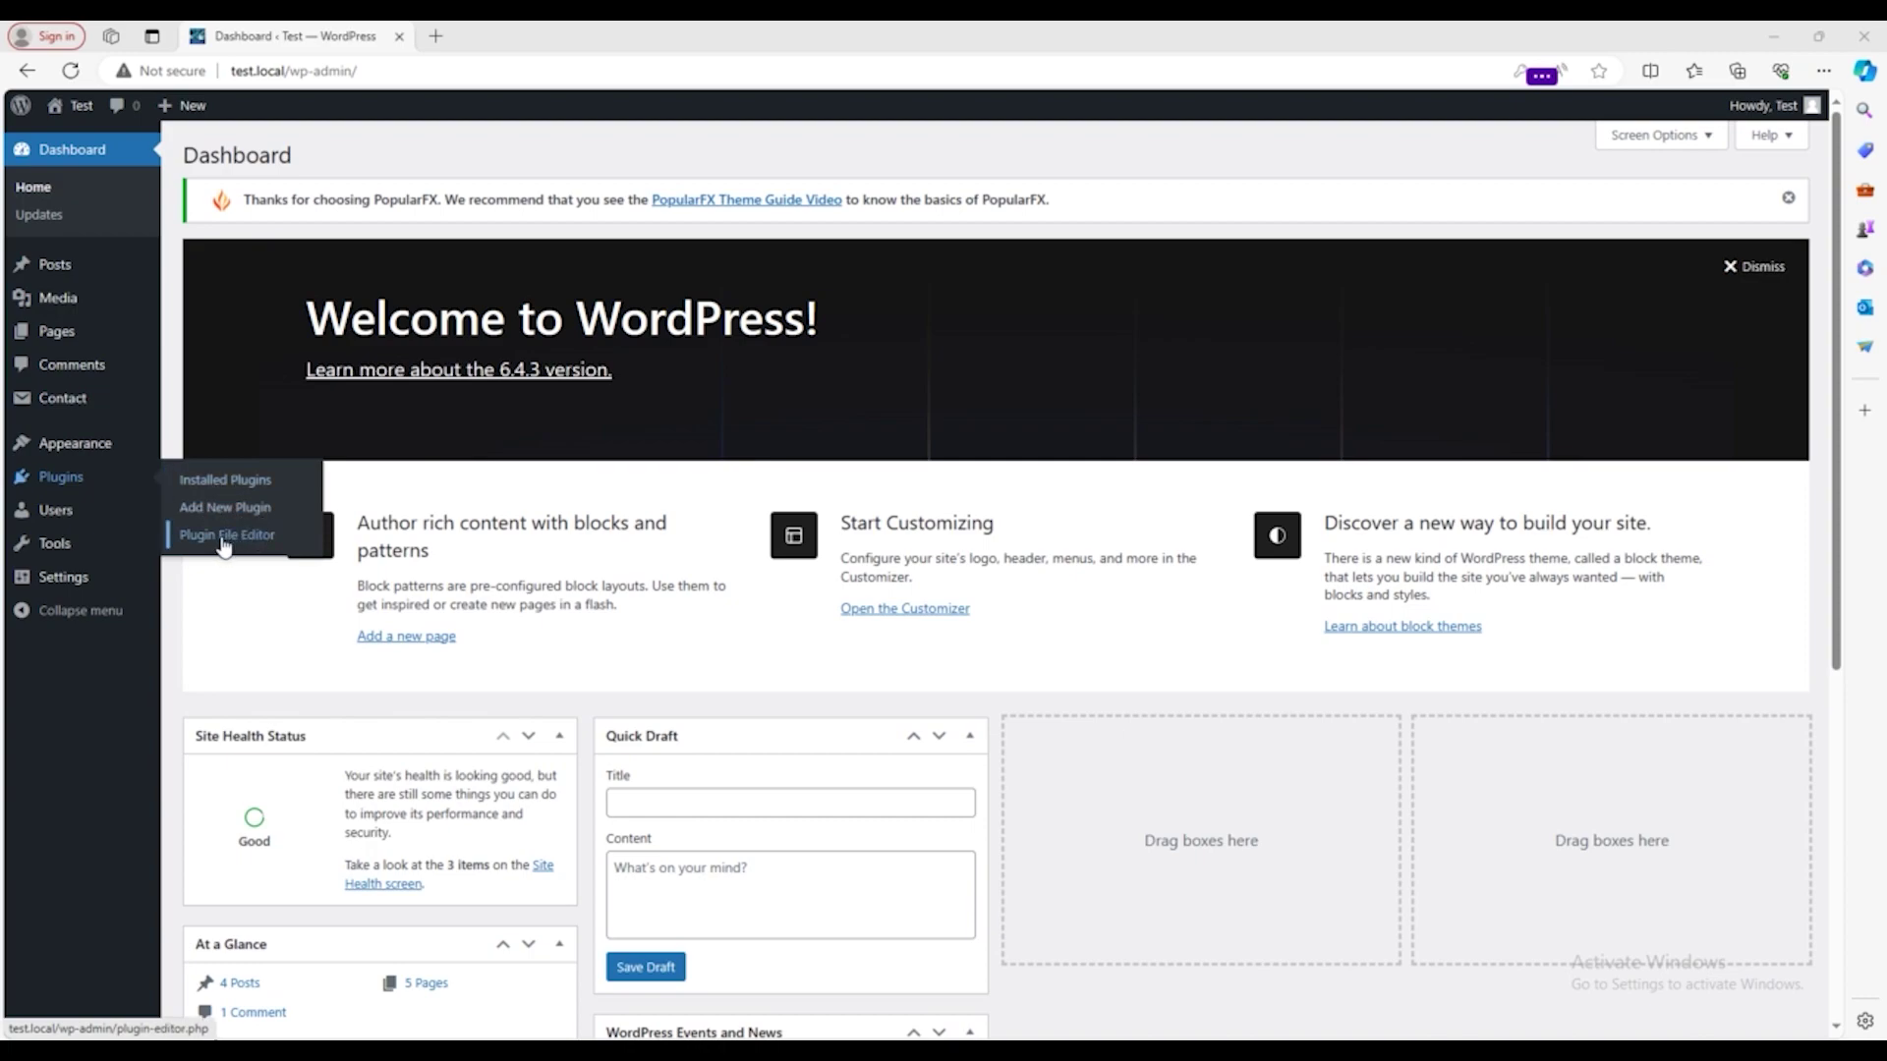
Step: Go to the page for adding new plugins and search it for "elementor"
click(241, 511)
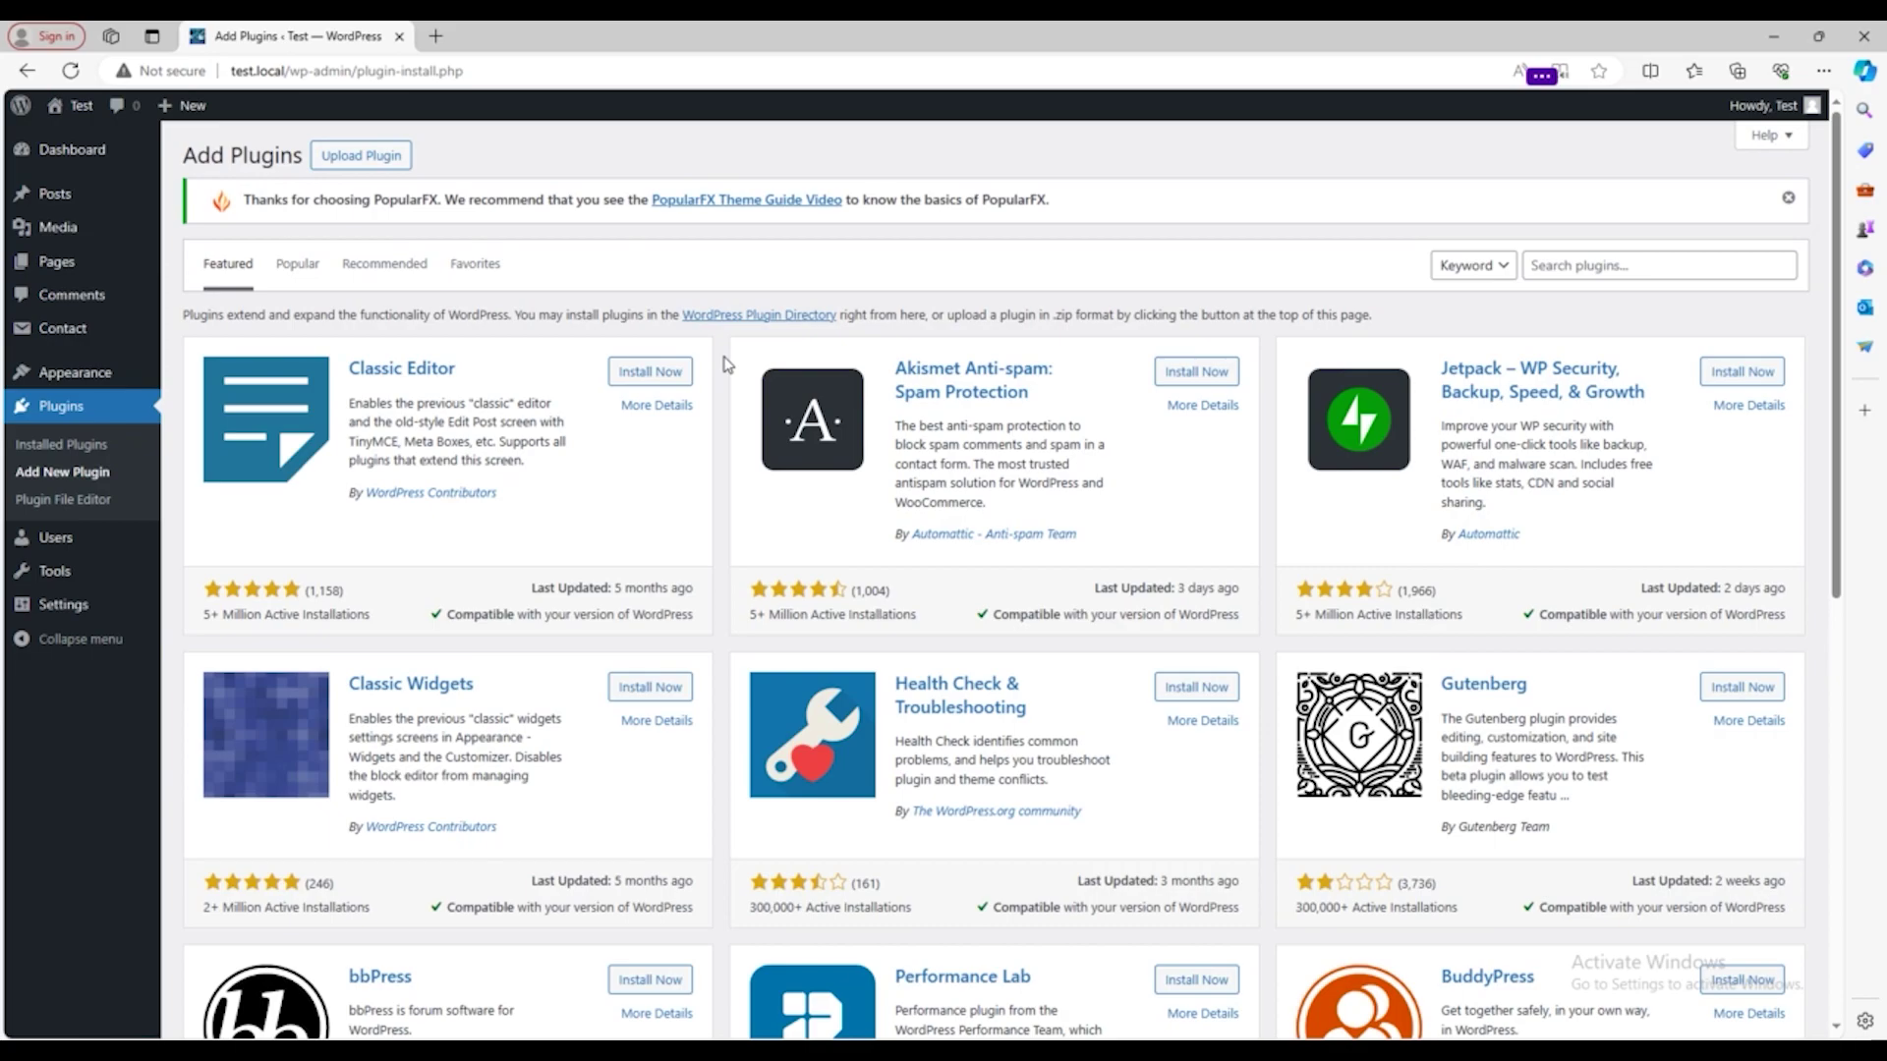
click(1597, 272)
text(elem)
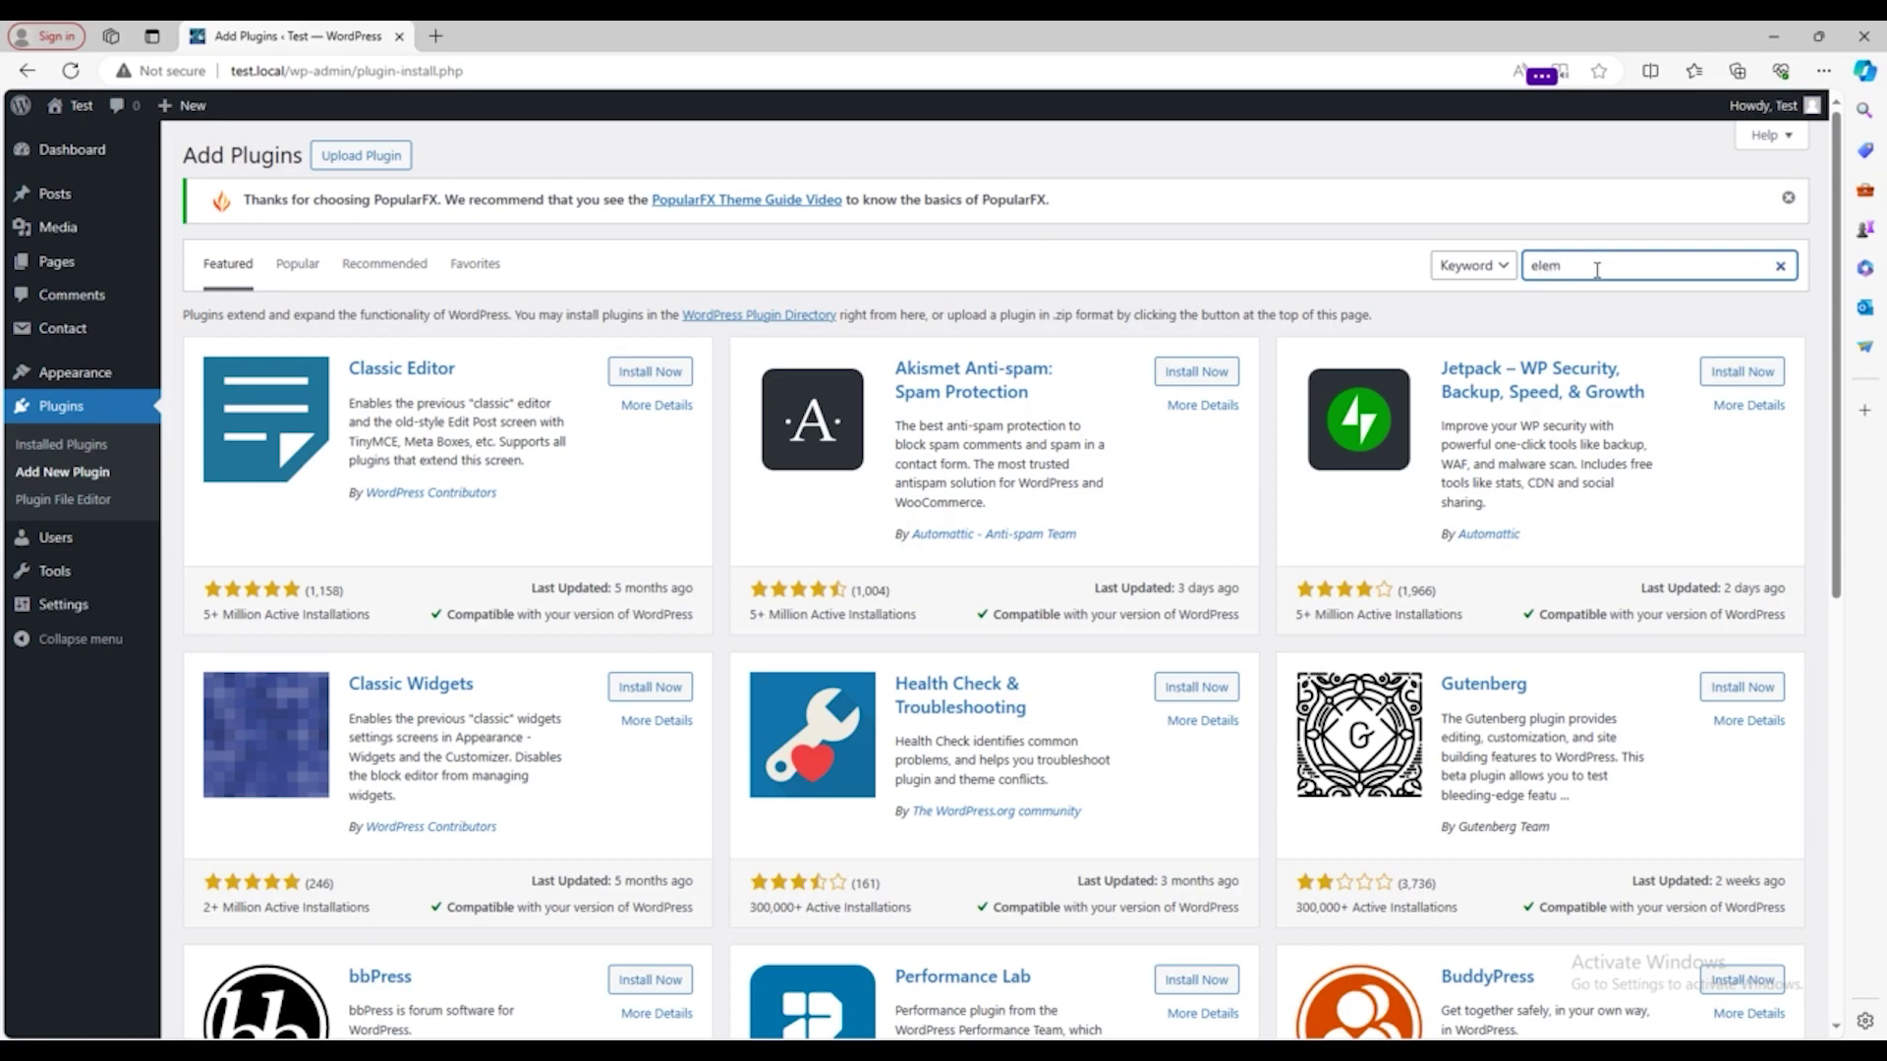
text(entor)
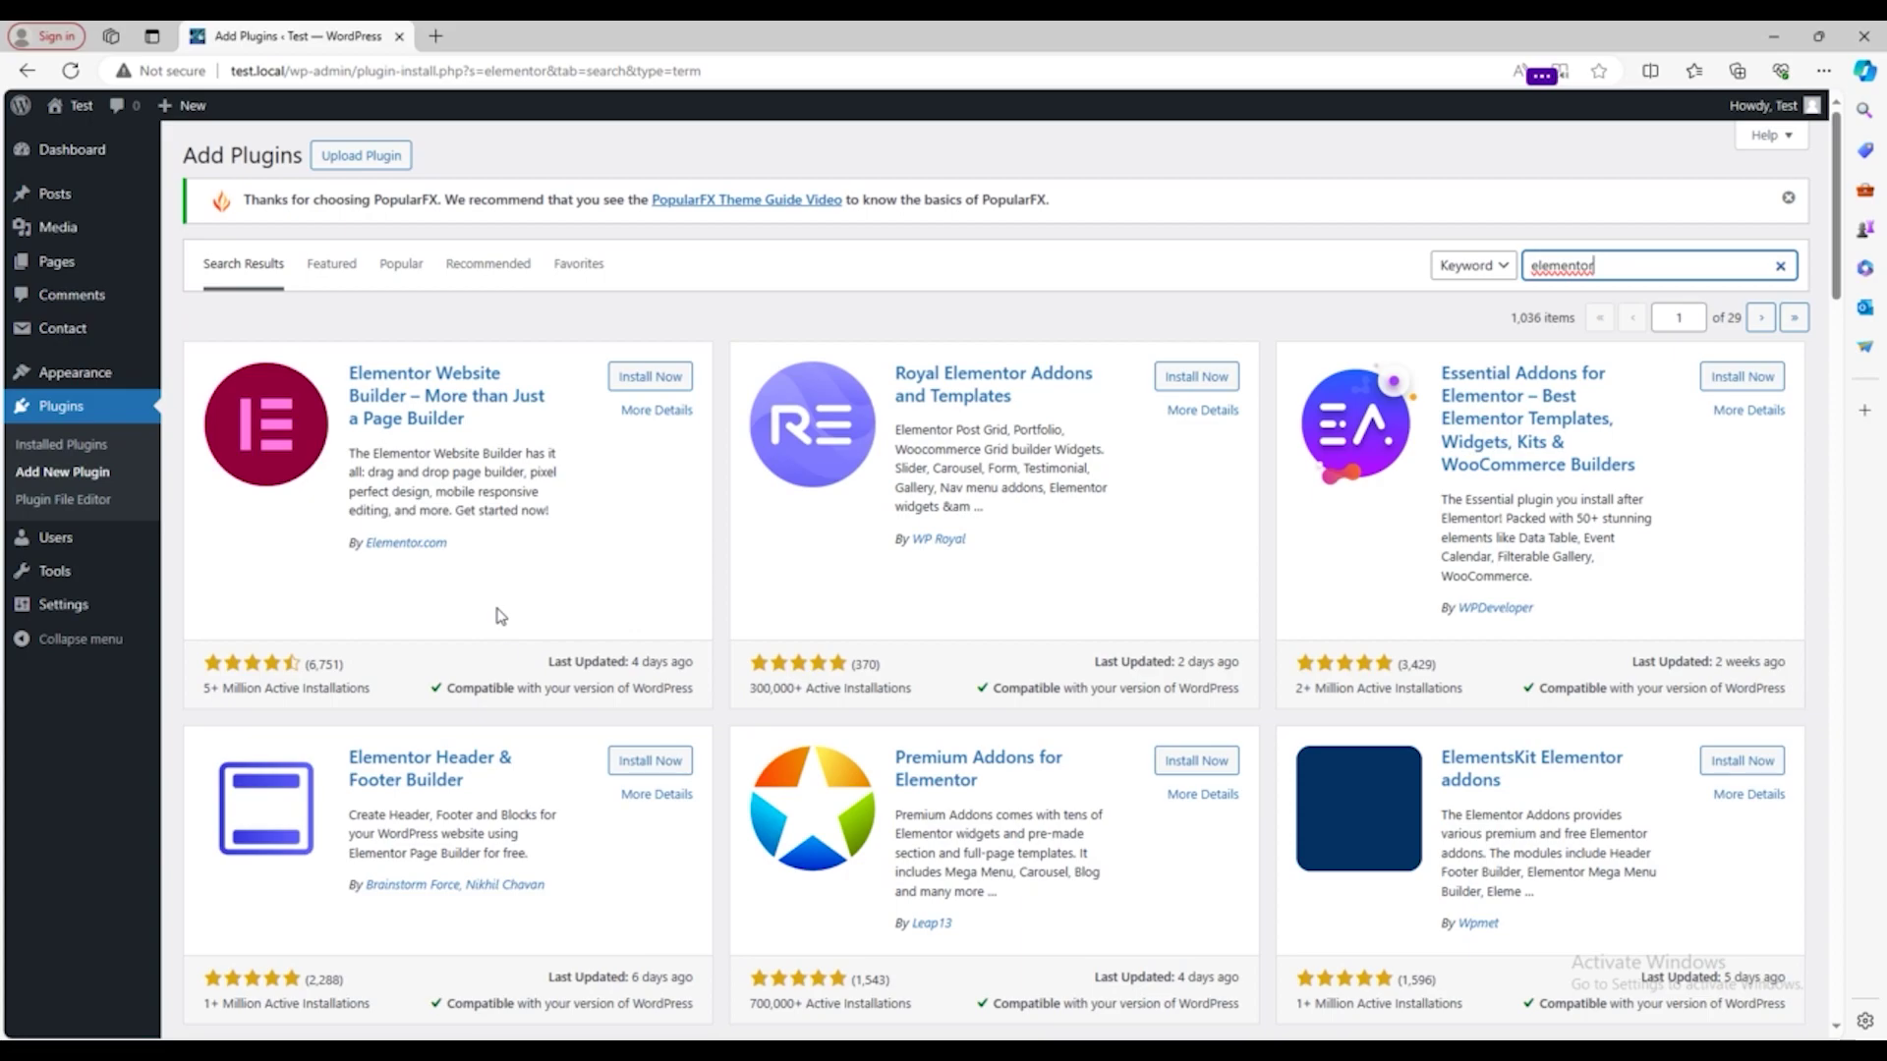
mouse_move(300, 665)
mouse_down()
mouse_move(245, 688)
mouse_move(324, 688)
mouse_up()
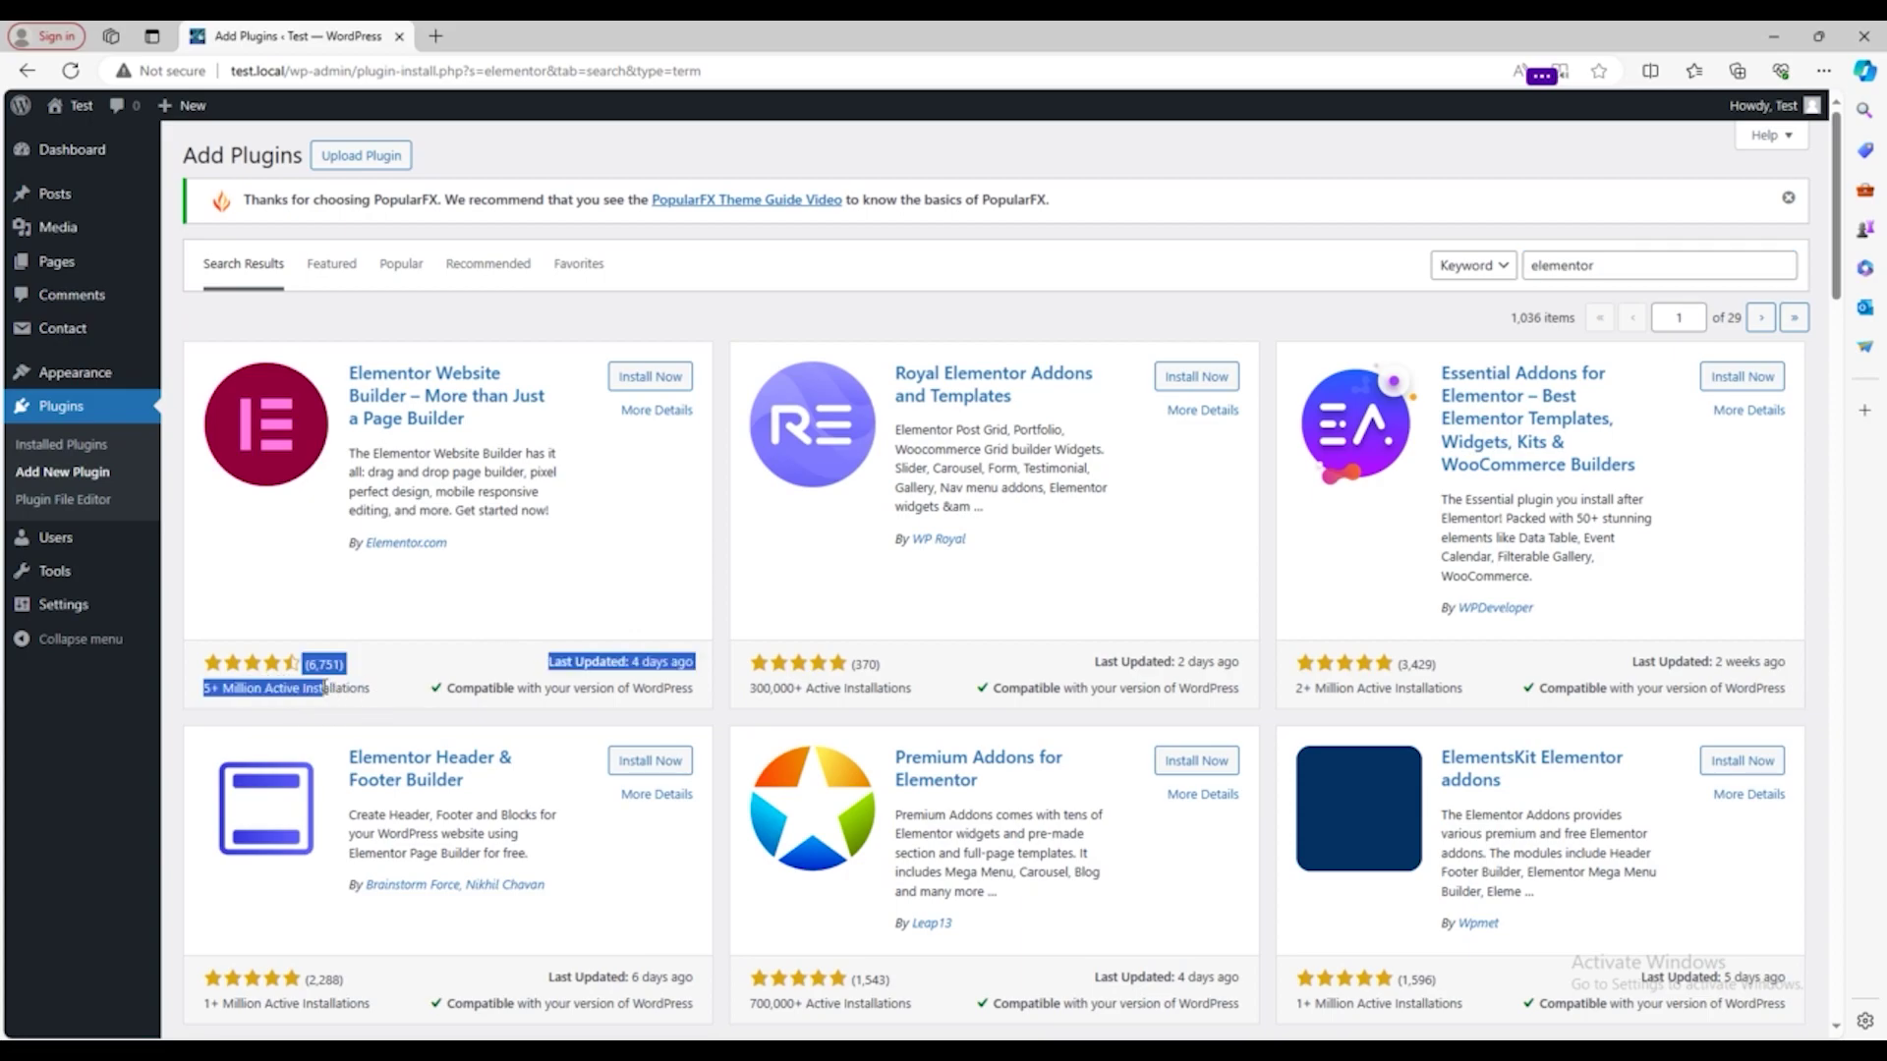
key(ctrl+shift+period)
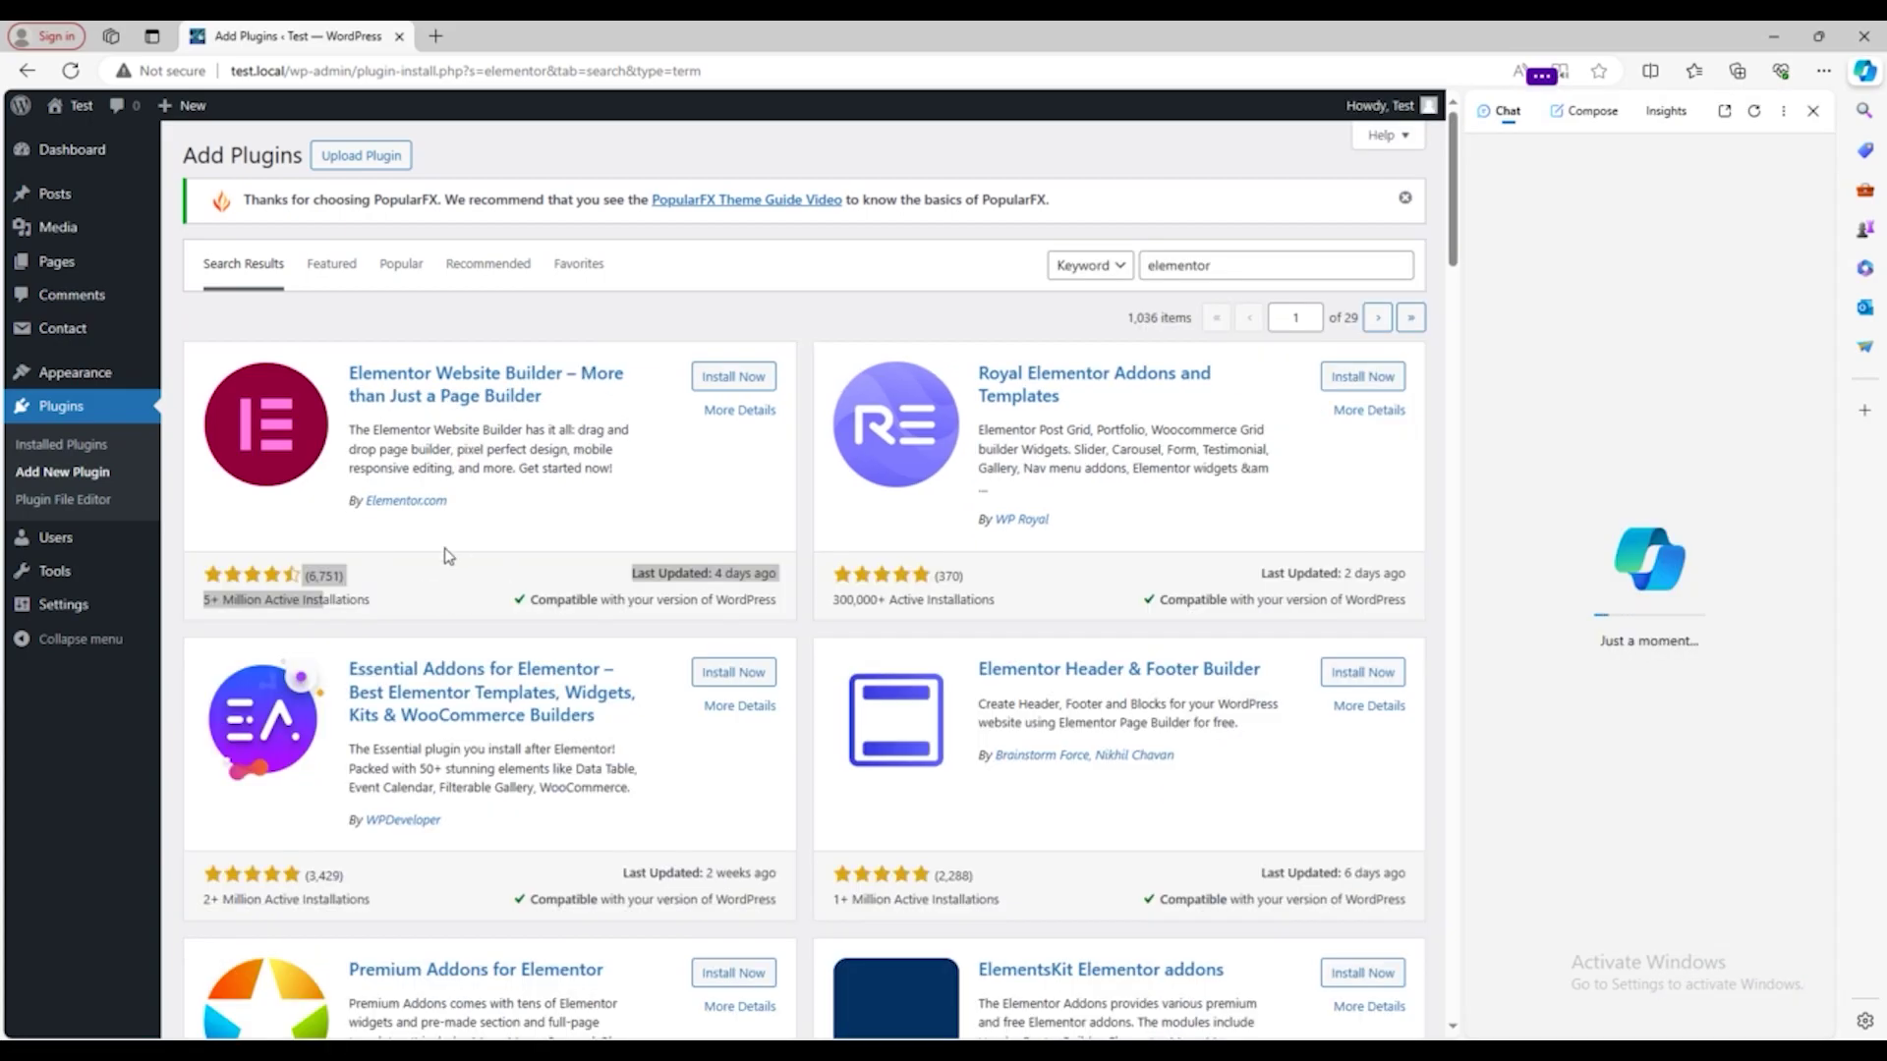
click(474, 506)
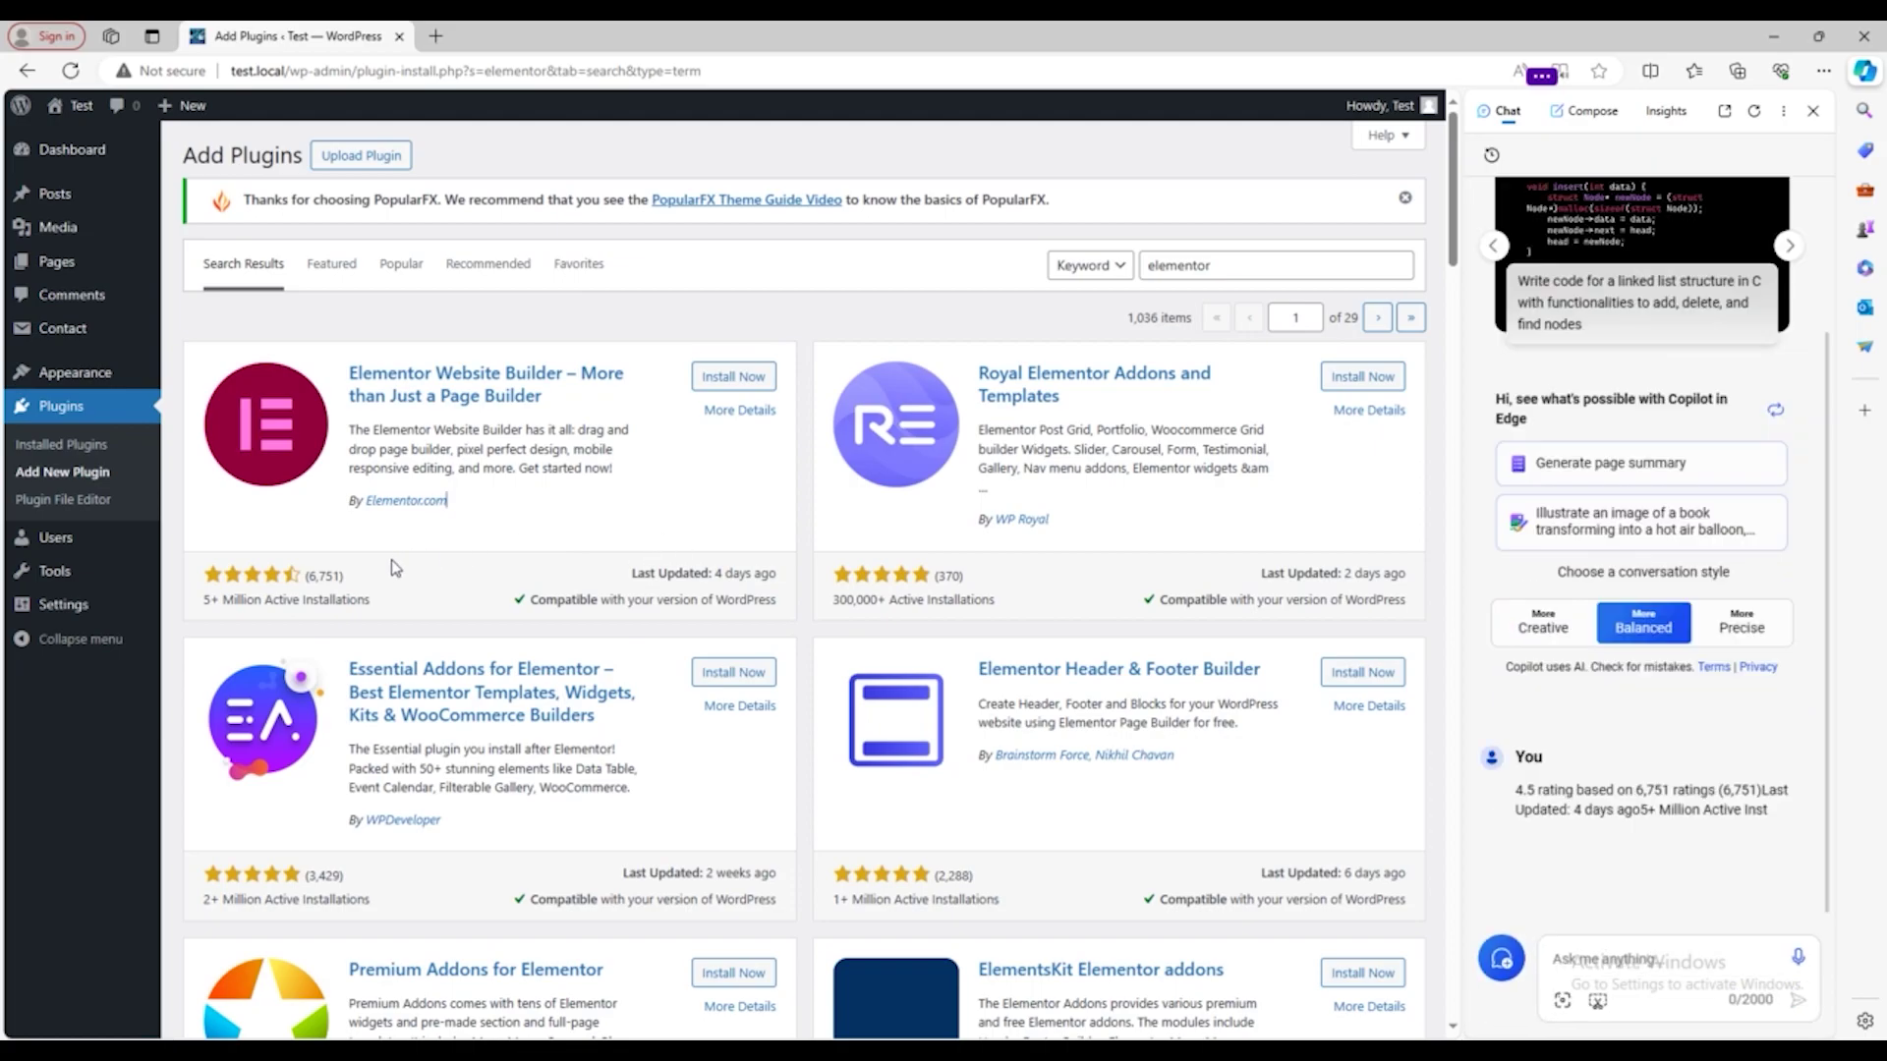
click(1814, 112)
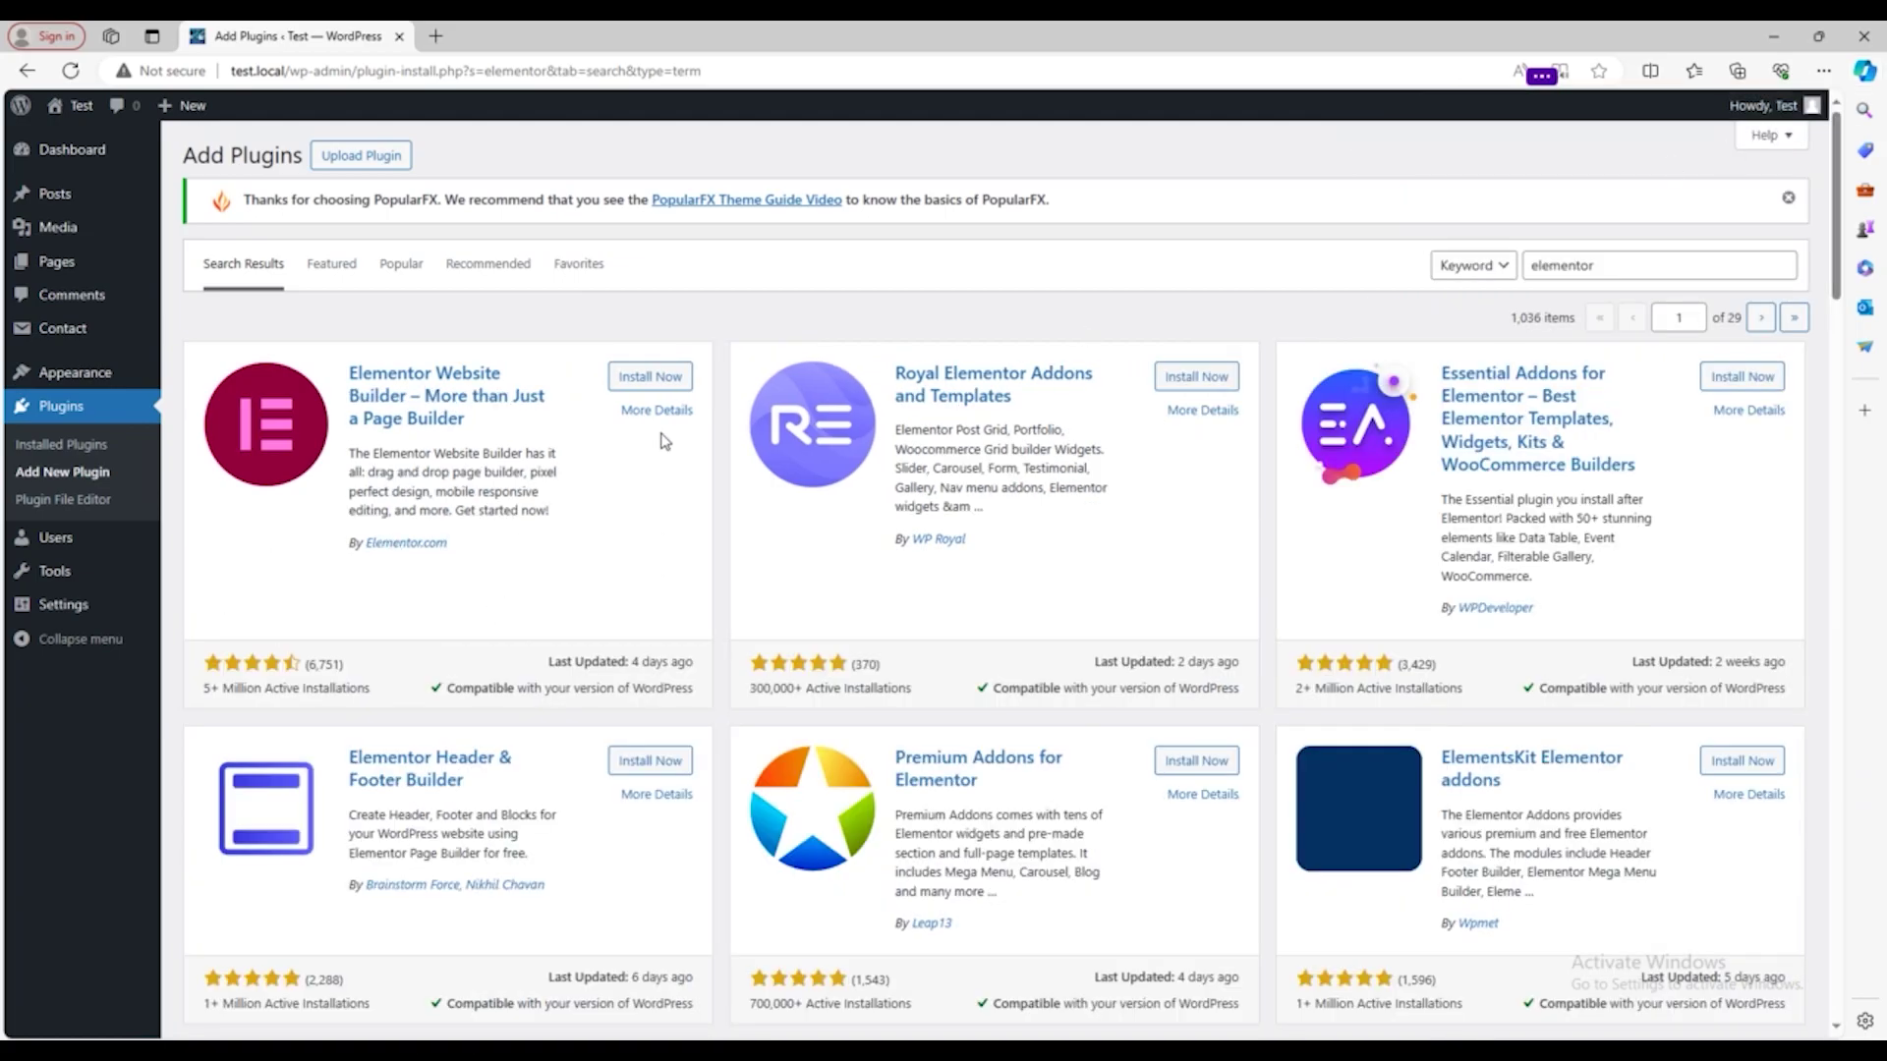
Step: Install and activate the Elementor Website Builder plugin from Elementor.com
click(647, 376)
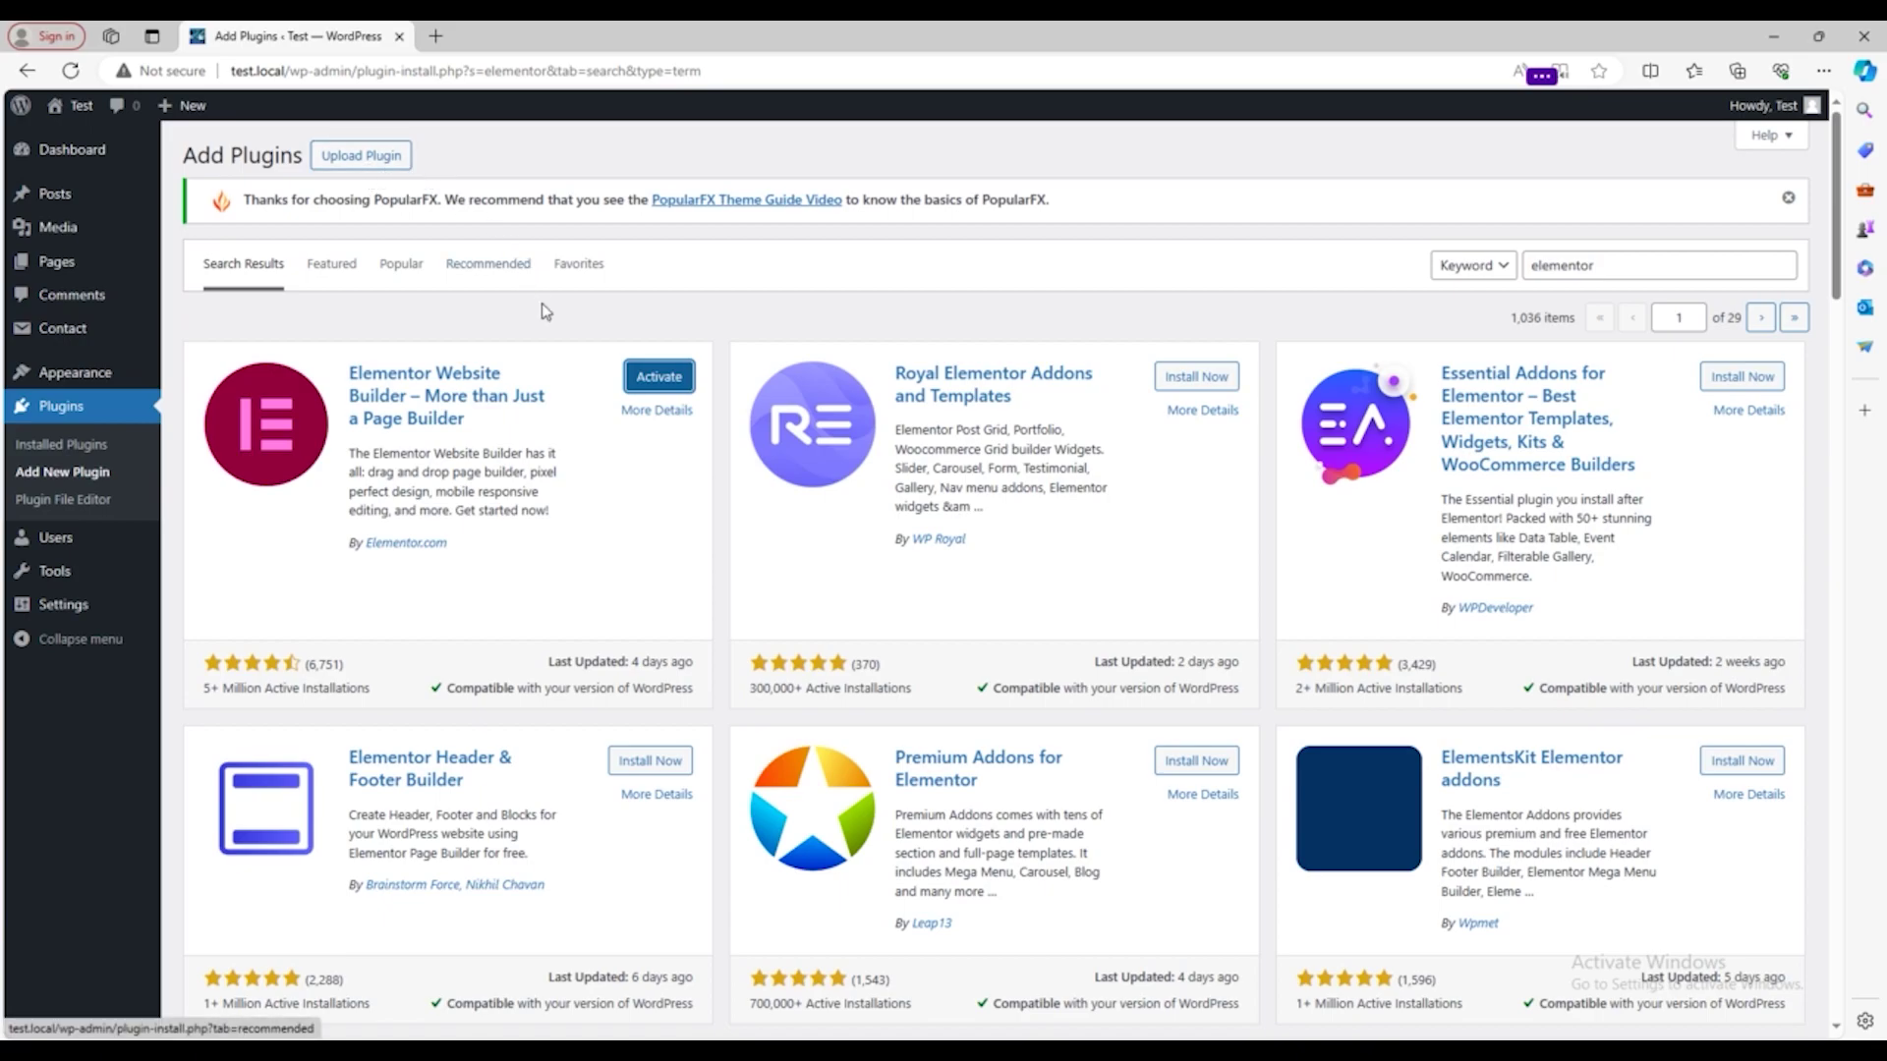
click(651, 387)
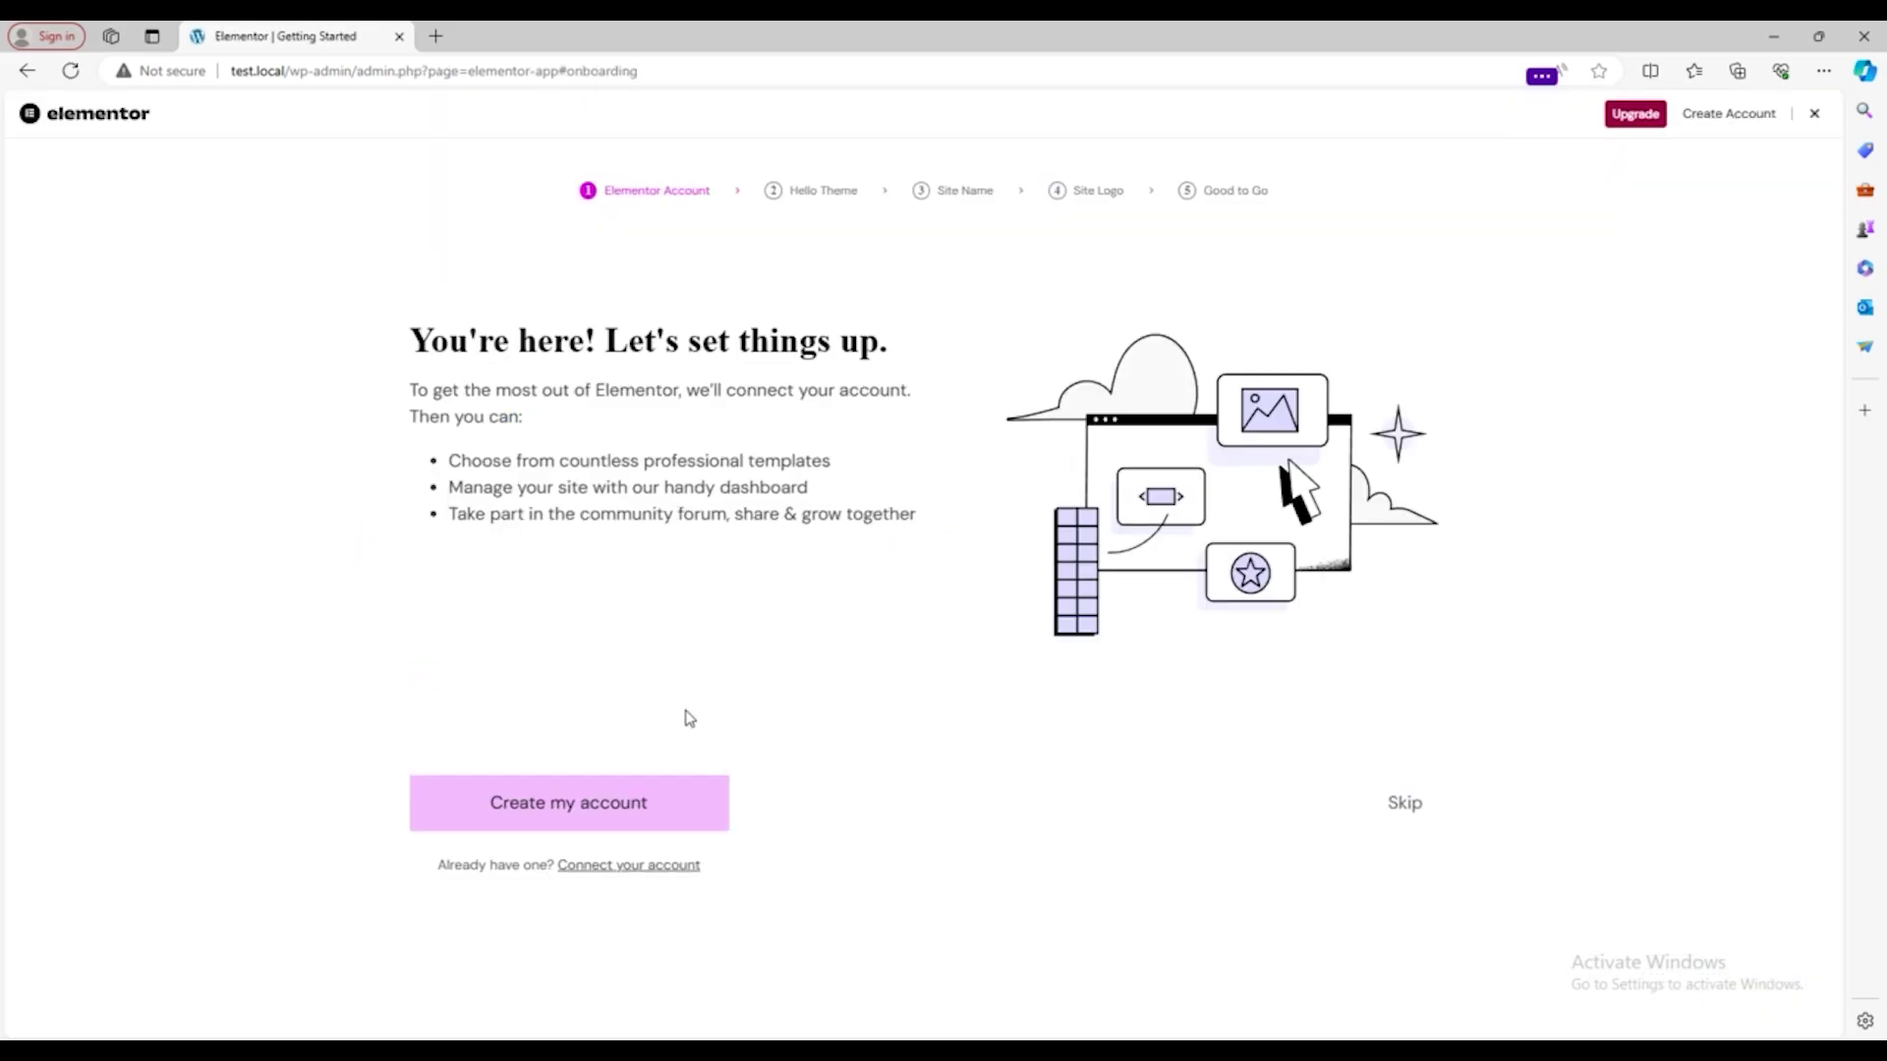
Step: Connect the site to an Elementor account and continue the setup with the Hello theme
click(617, 812)
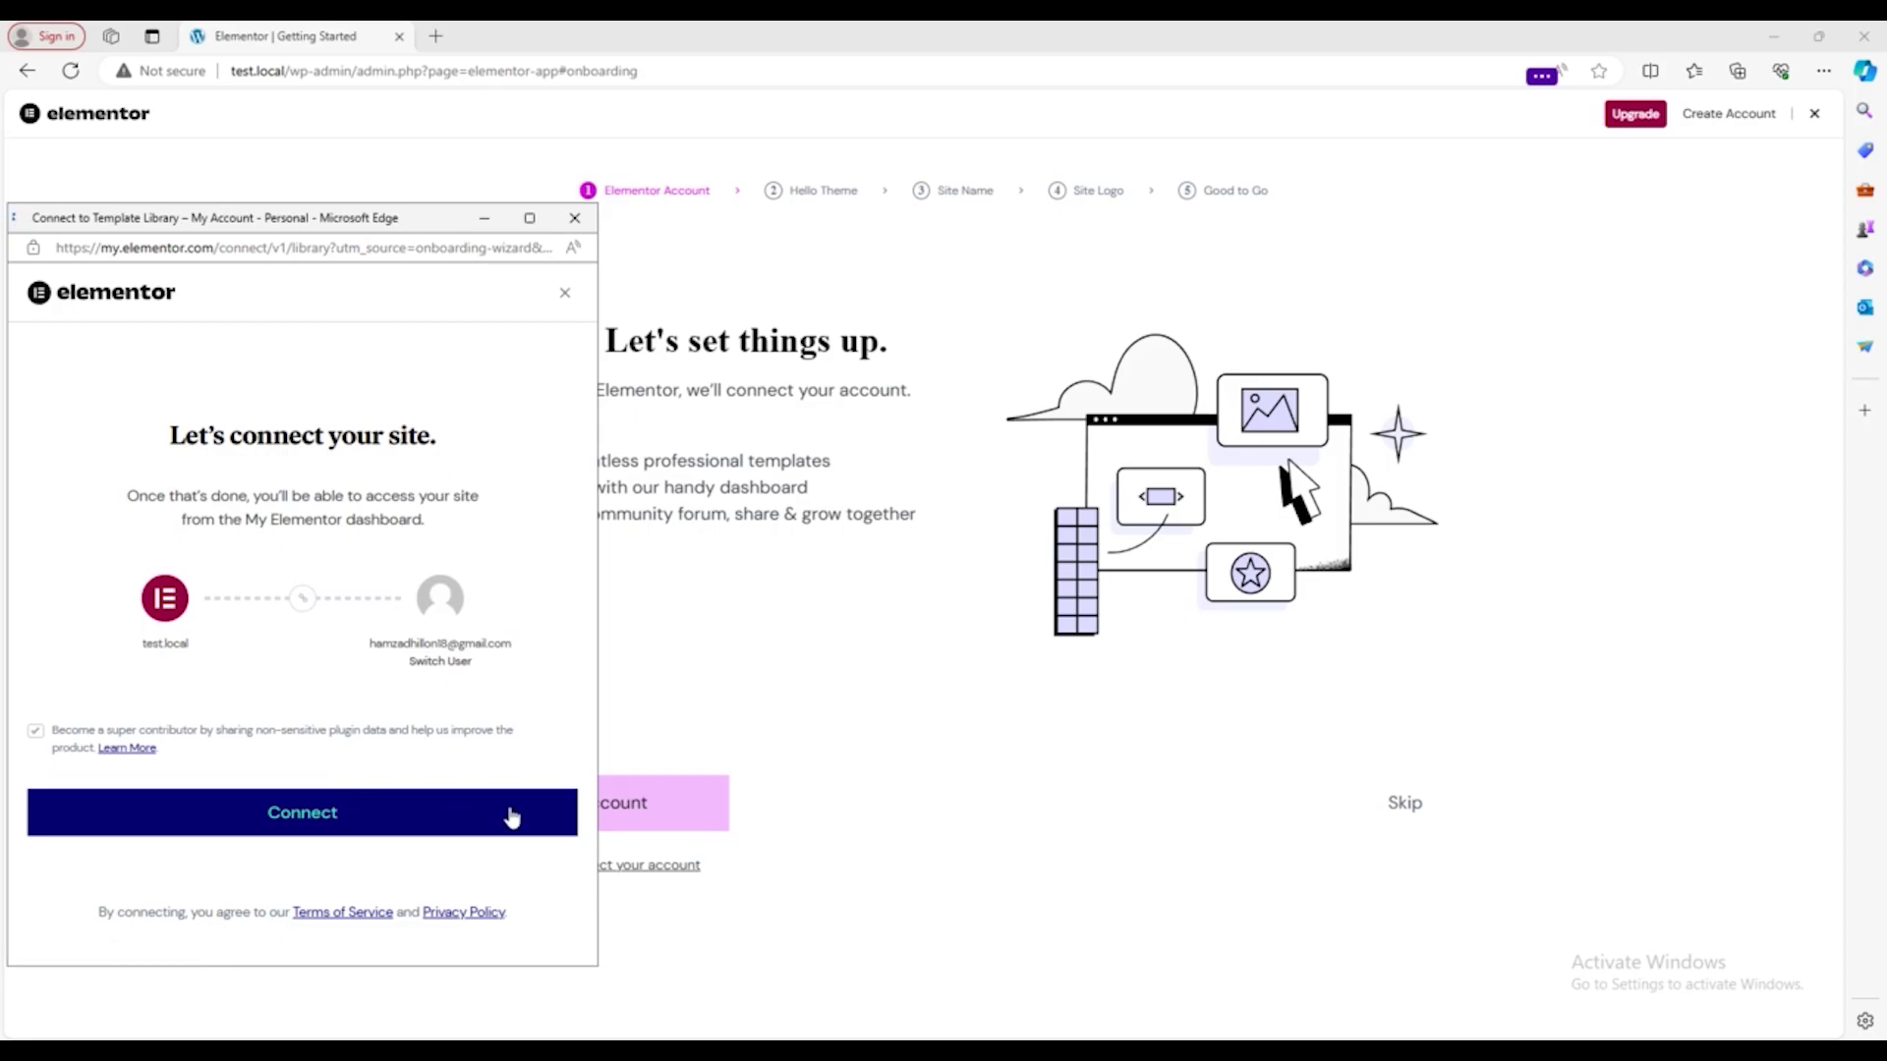
click(403, 820)
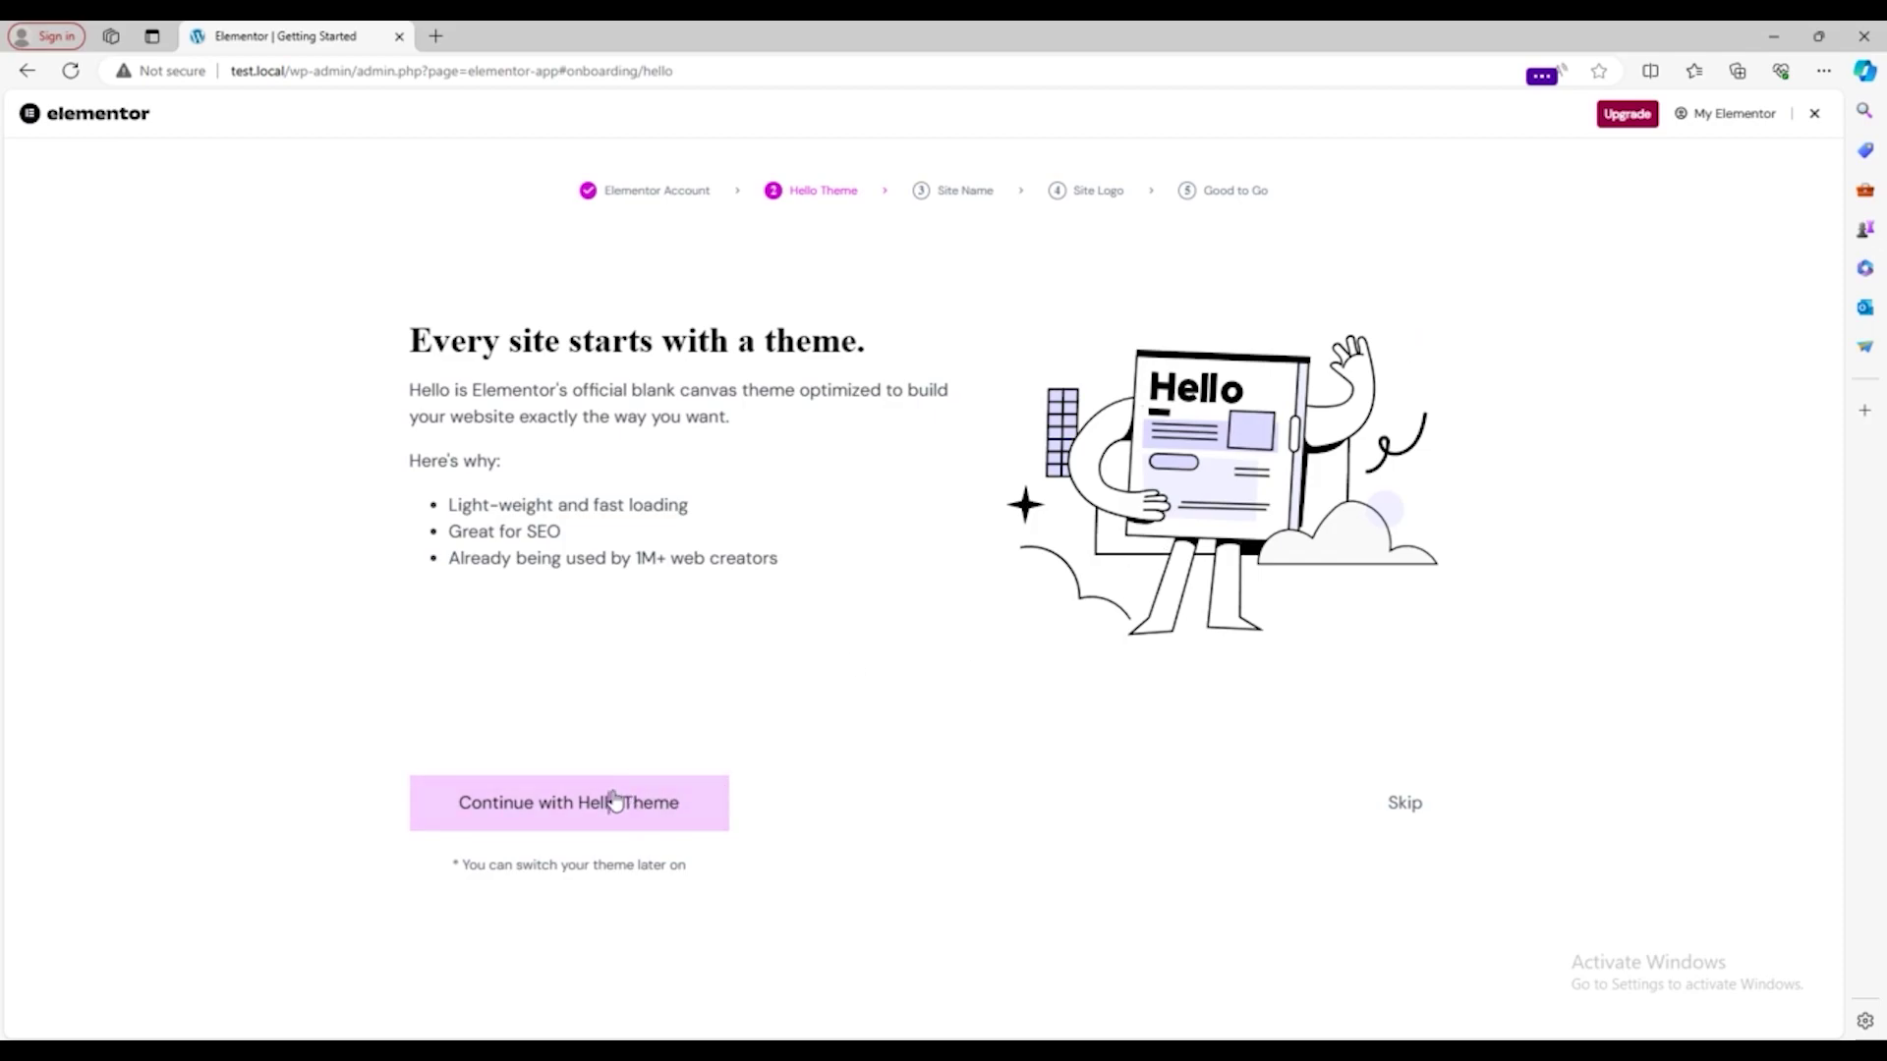
click(583, 786)
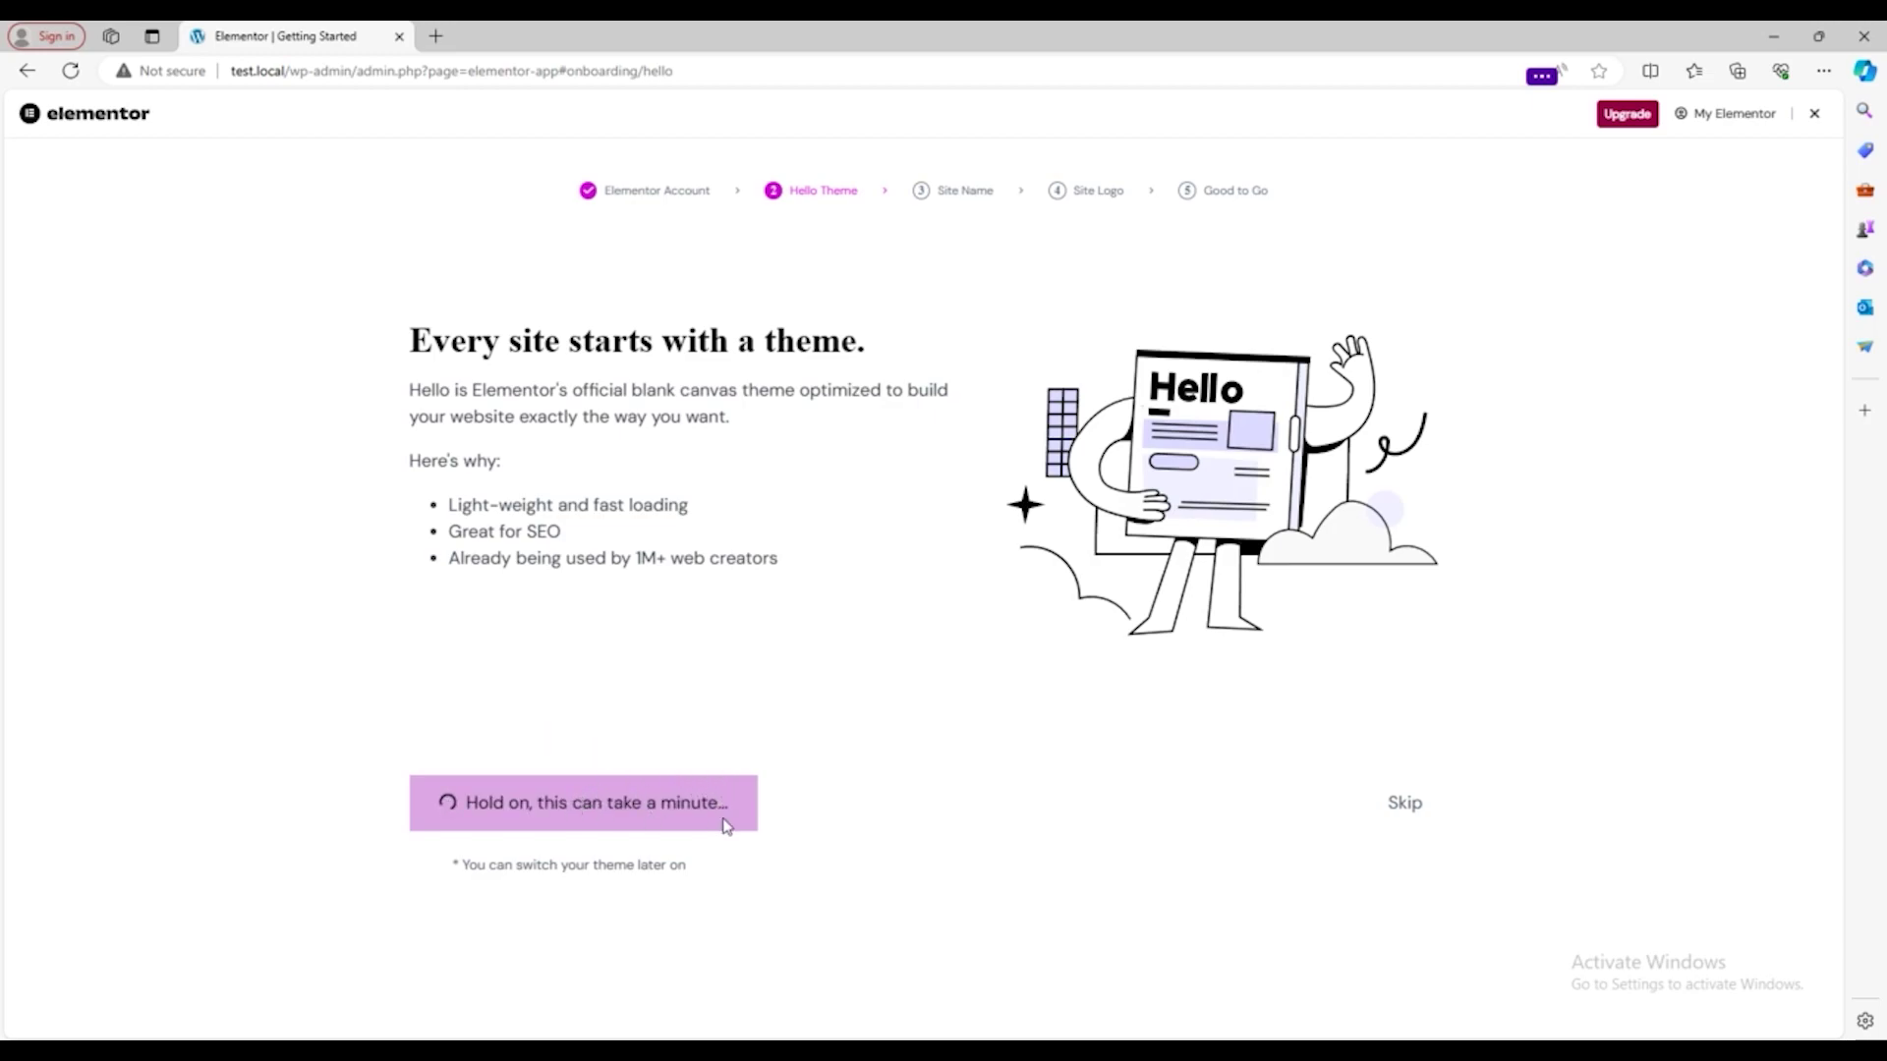
Step: Complete the setup wizard with the site name Test, skip the starting choice and dismiss the Elementor AI notification
click(539, 590)
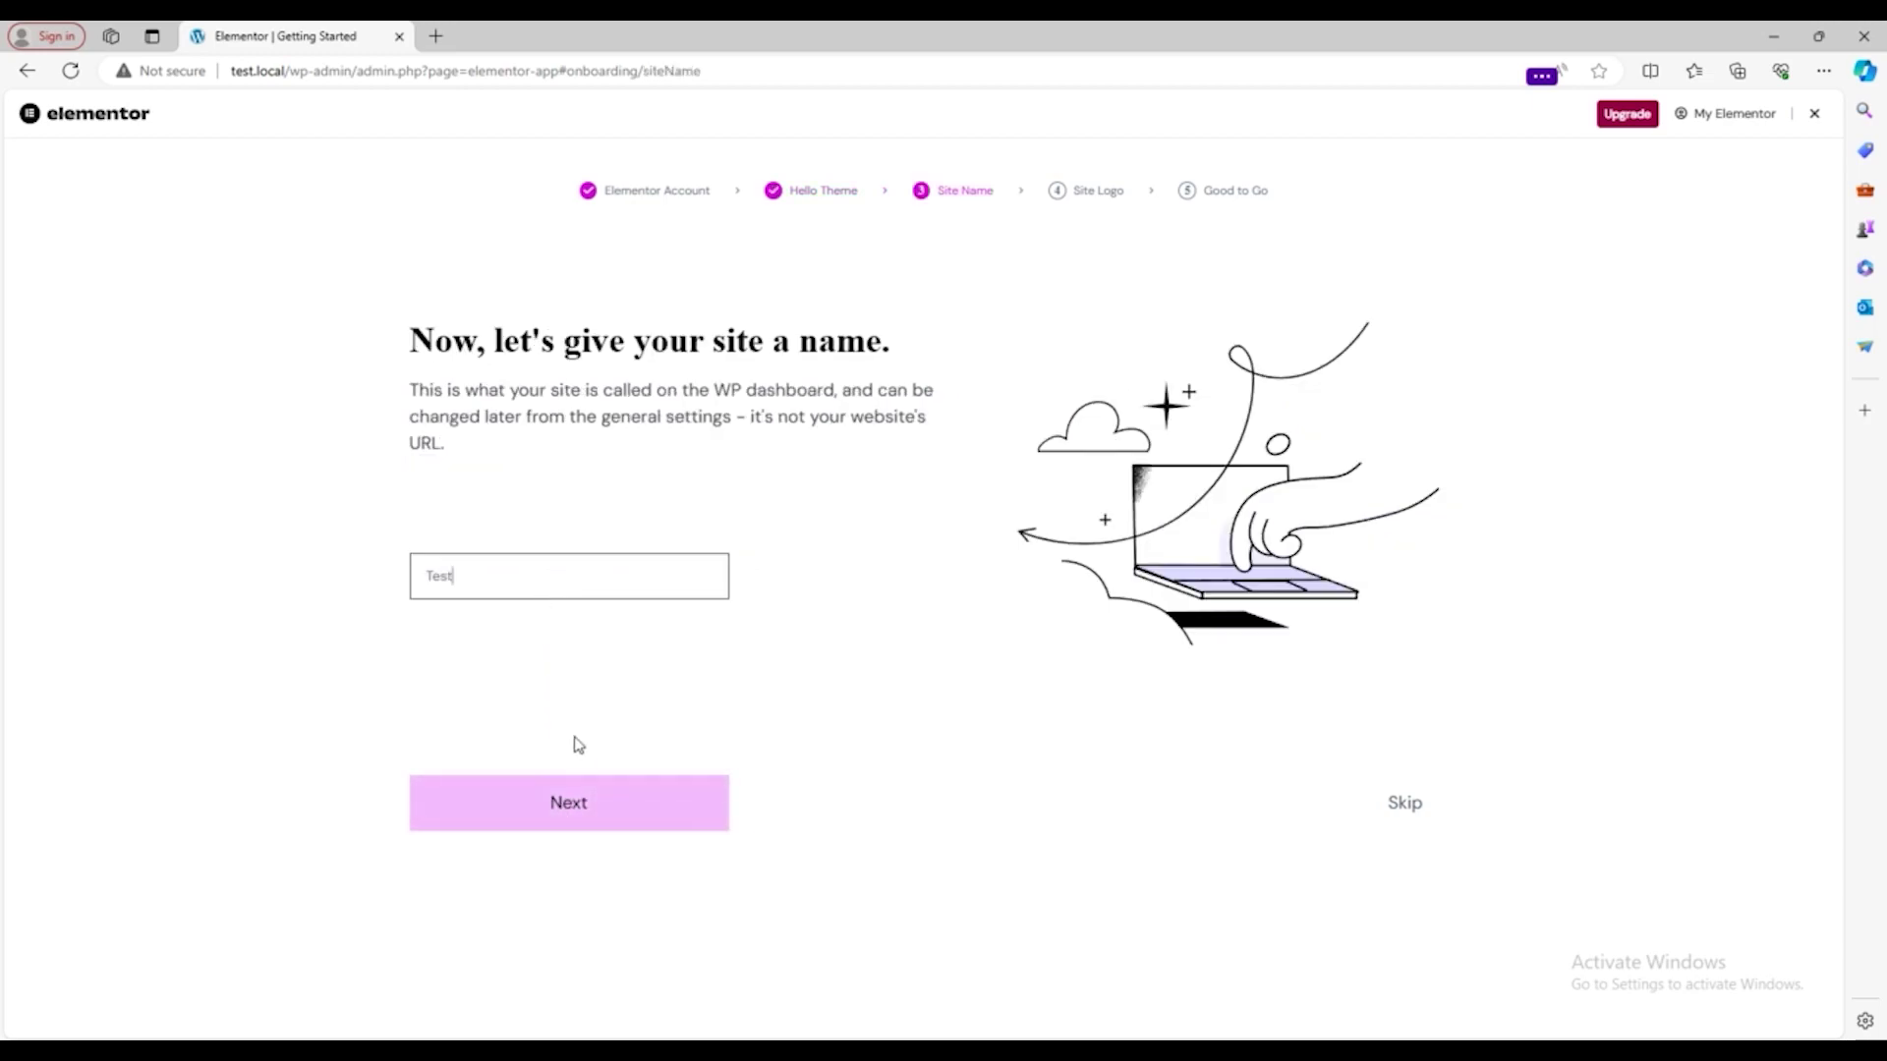
click(575, 796)
click(605, 803)
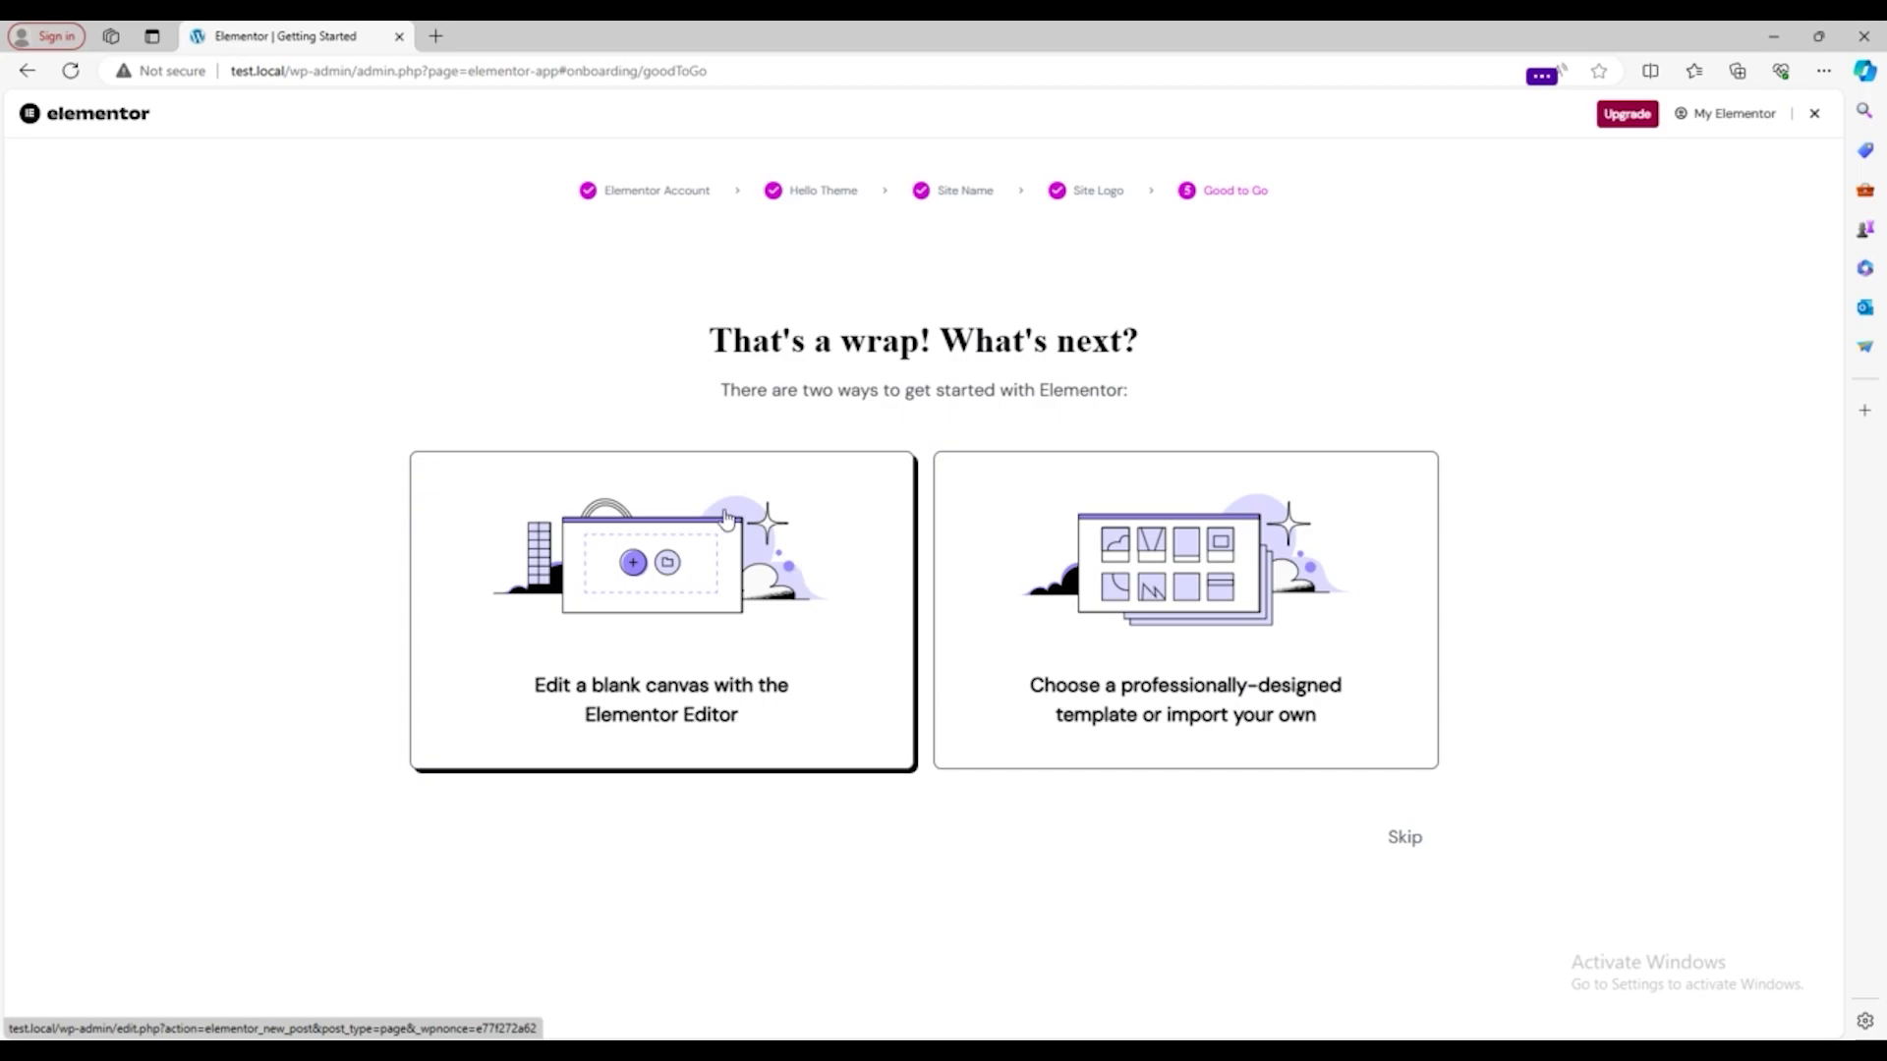
click(1392, 846)
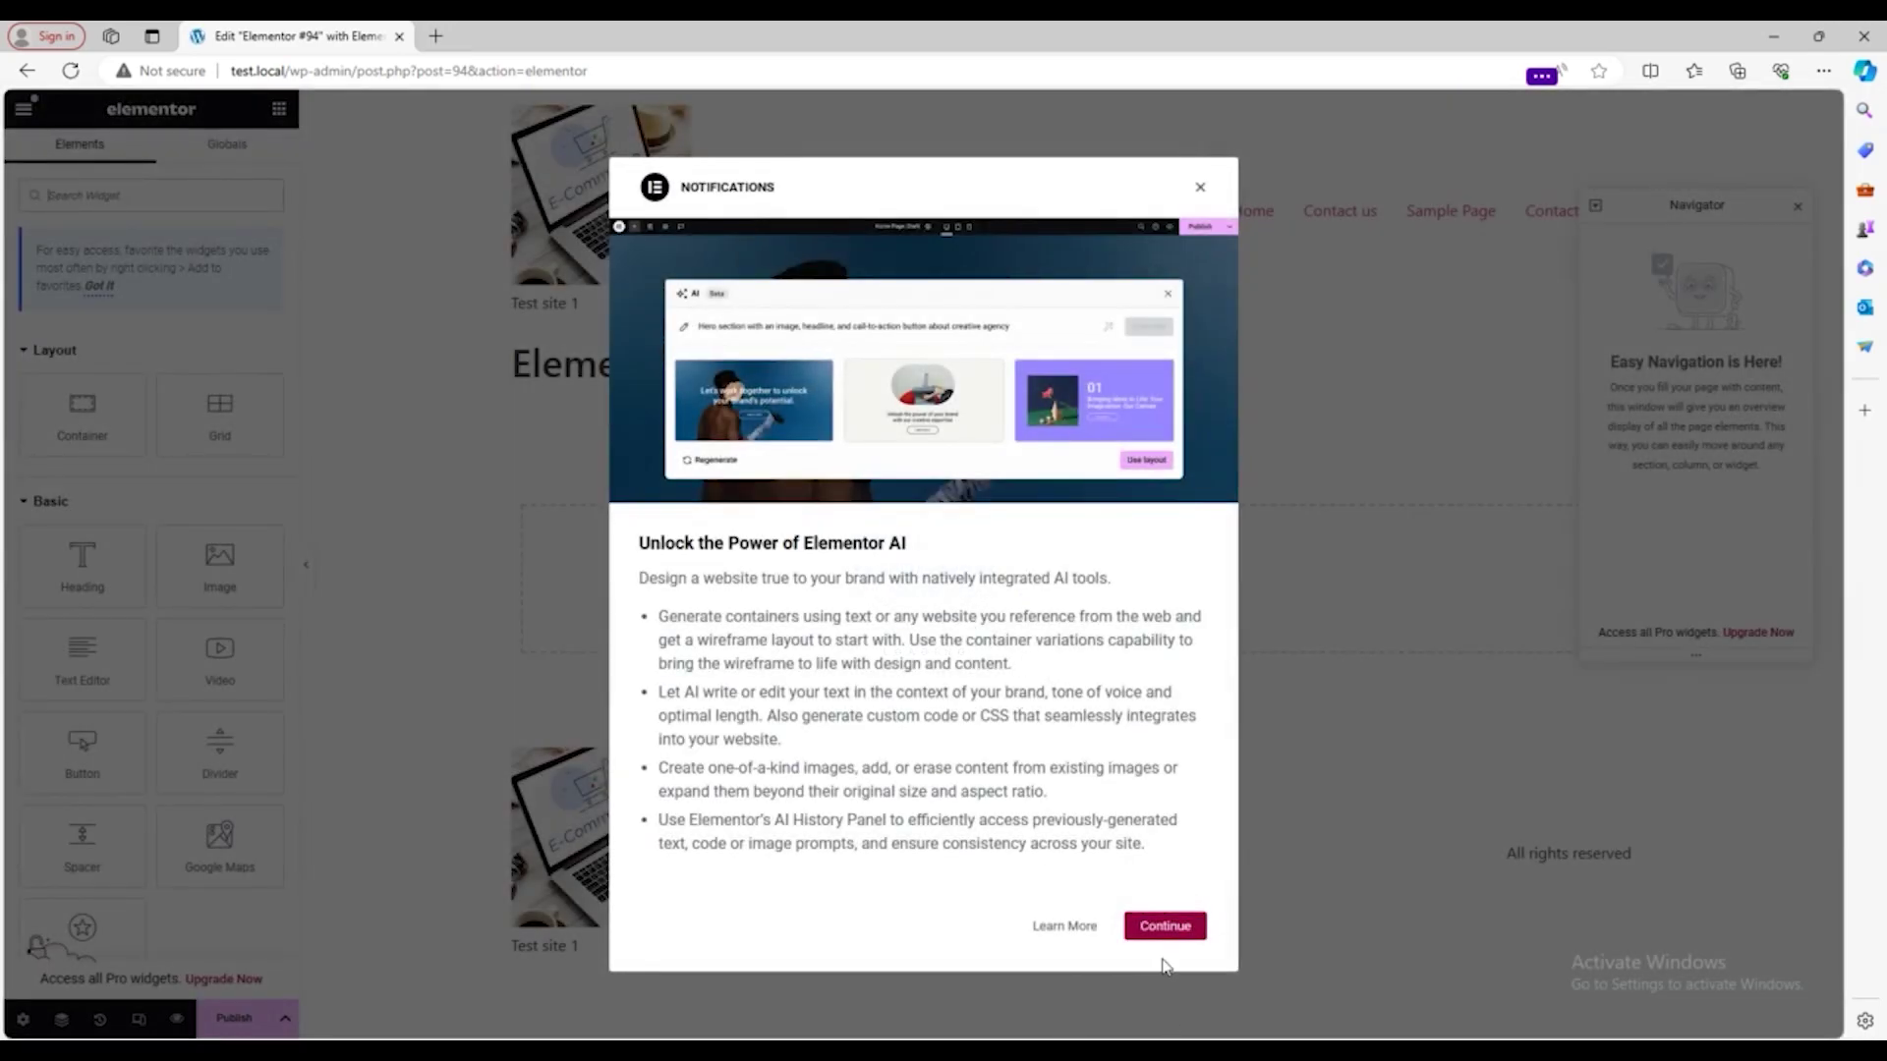
click(1167, 930)
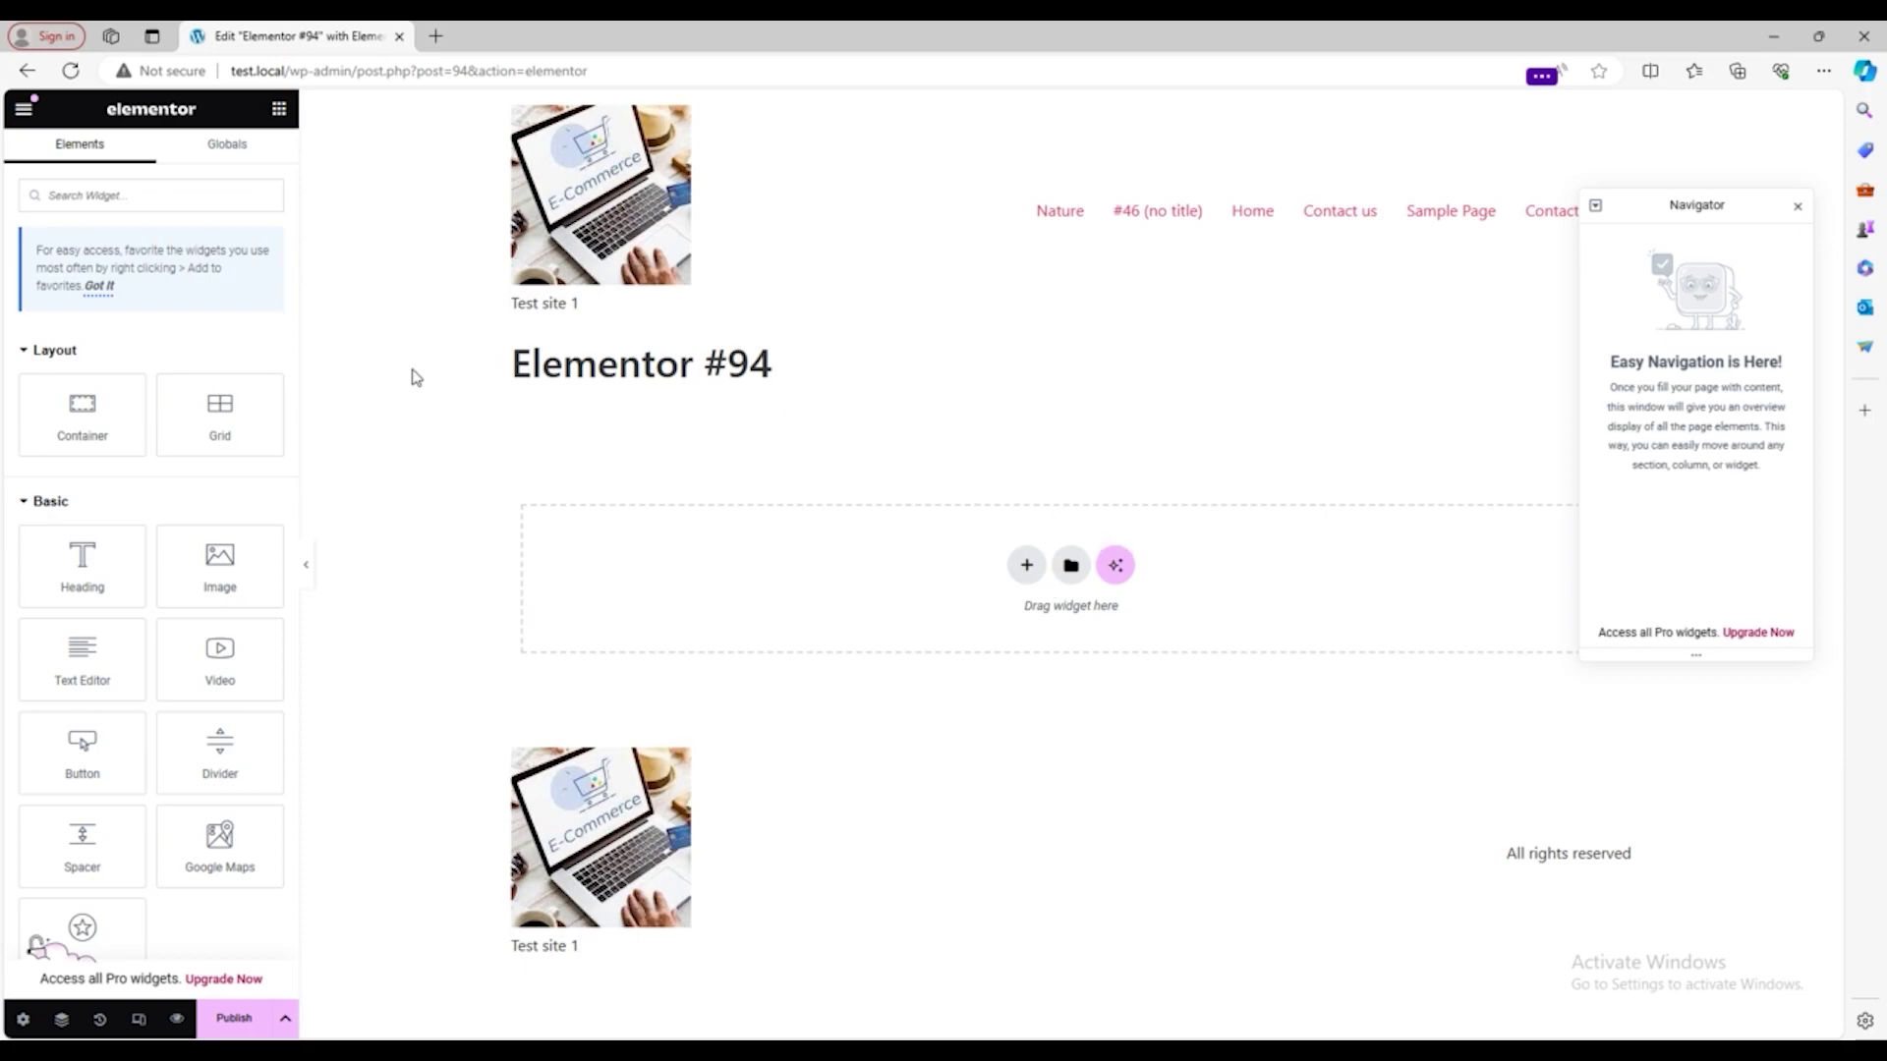
Step: Return to the WordPress dashboard at test.local/wp-admin/
drag(590, 71, 369, 78)
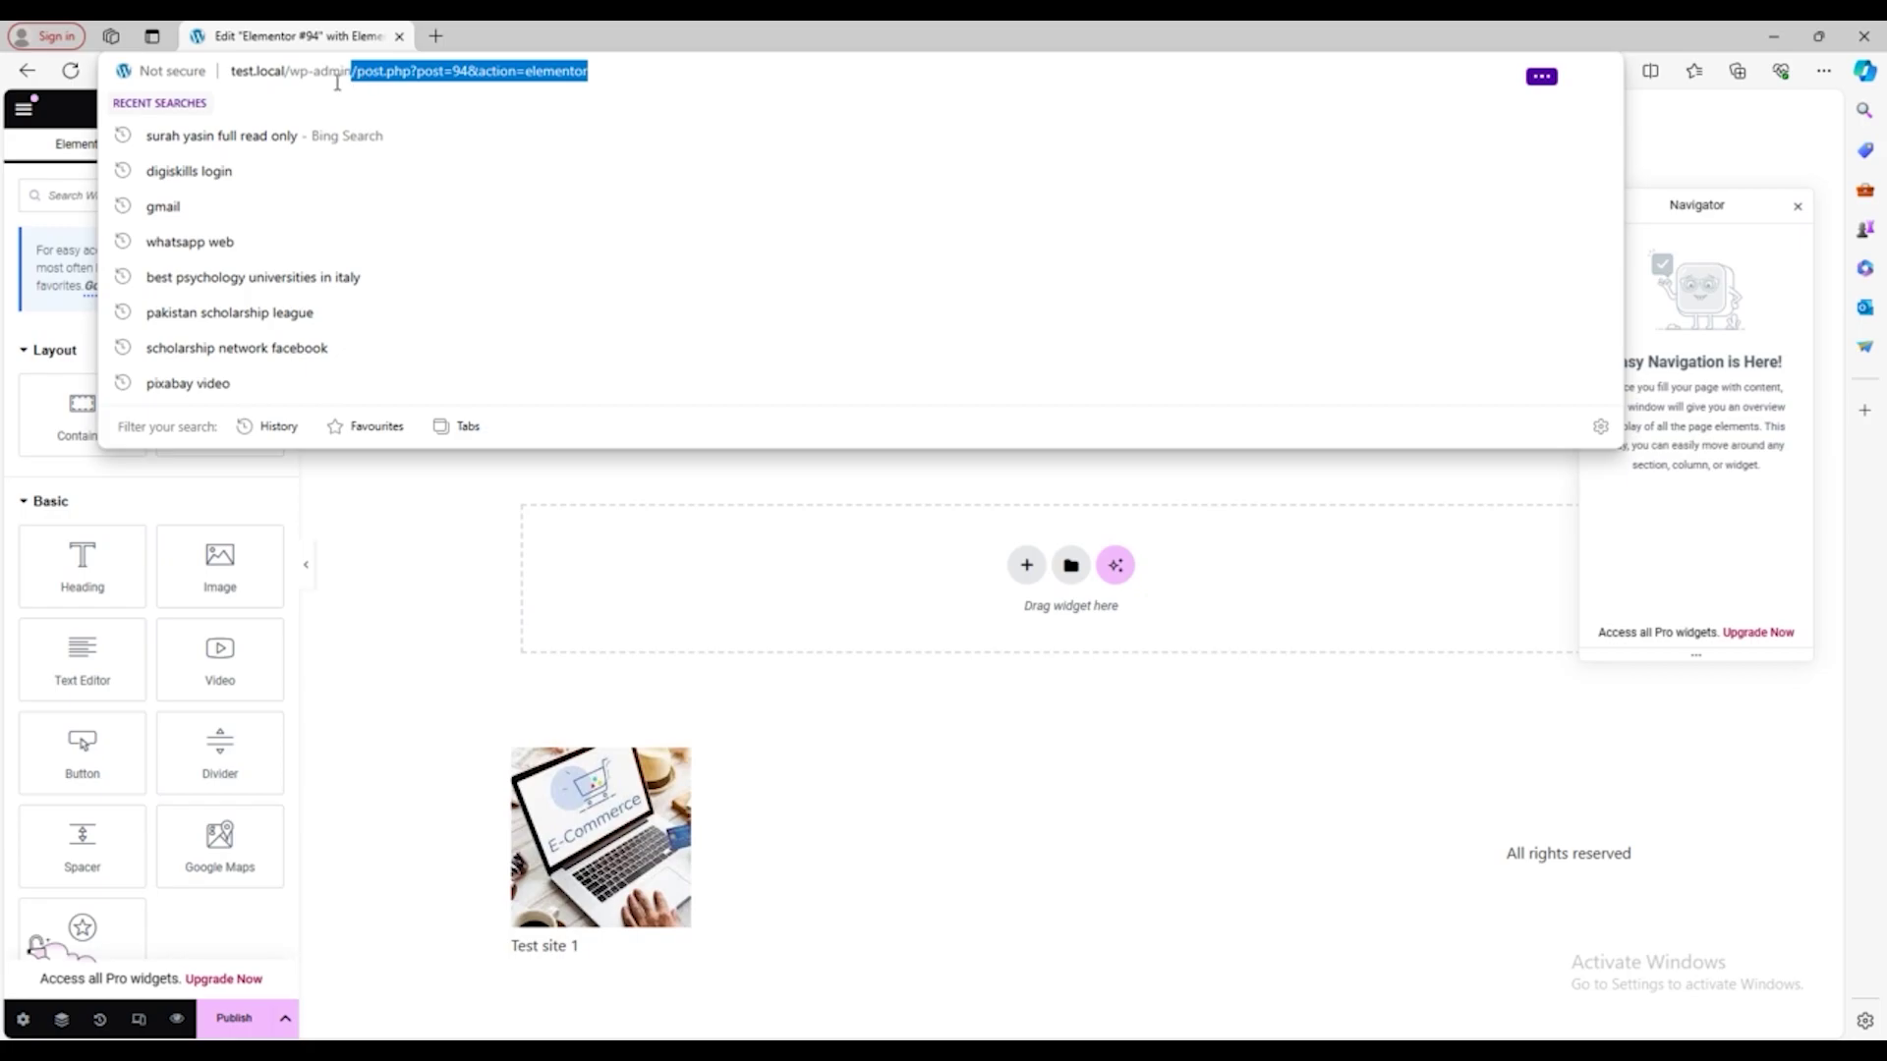
key(Return)
drag(590, 70, 358, 99)
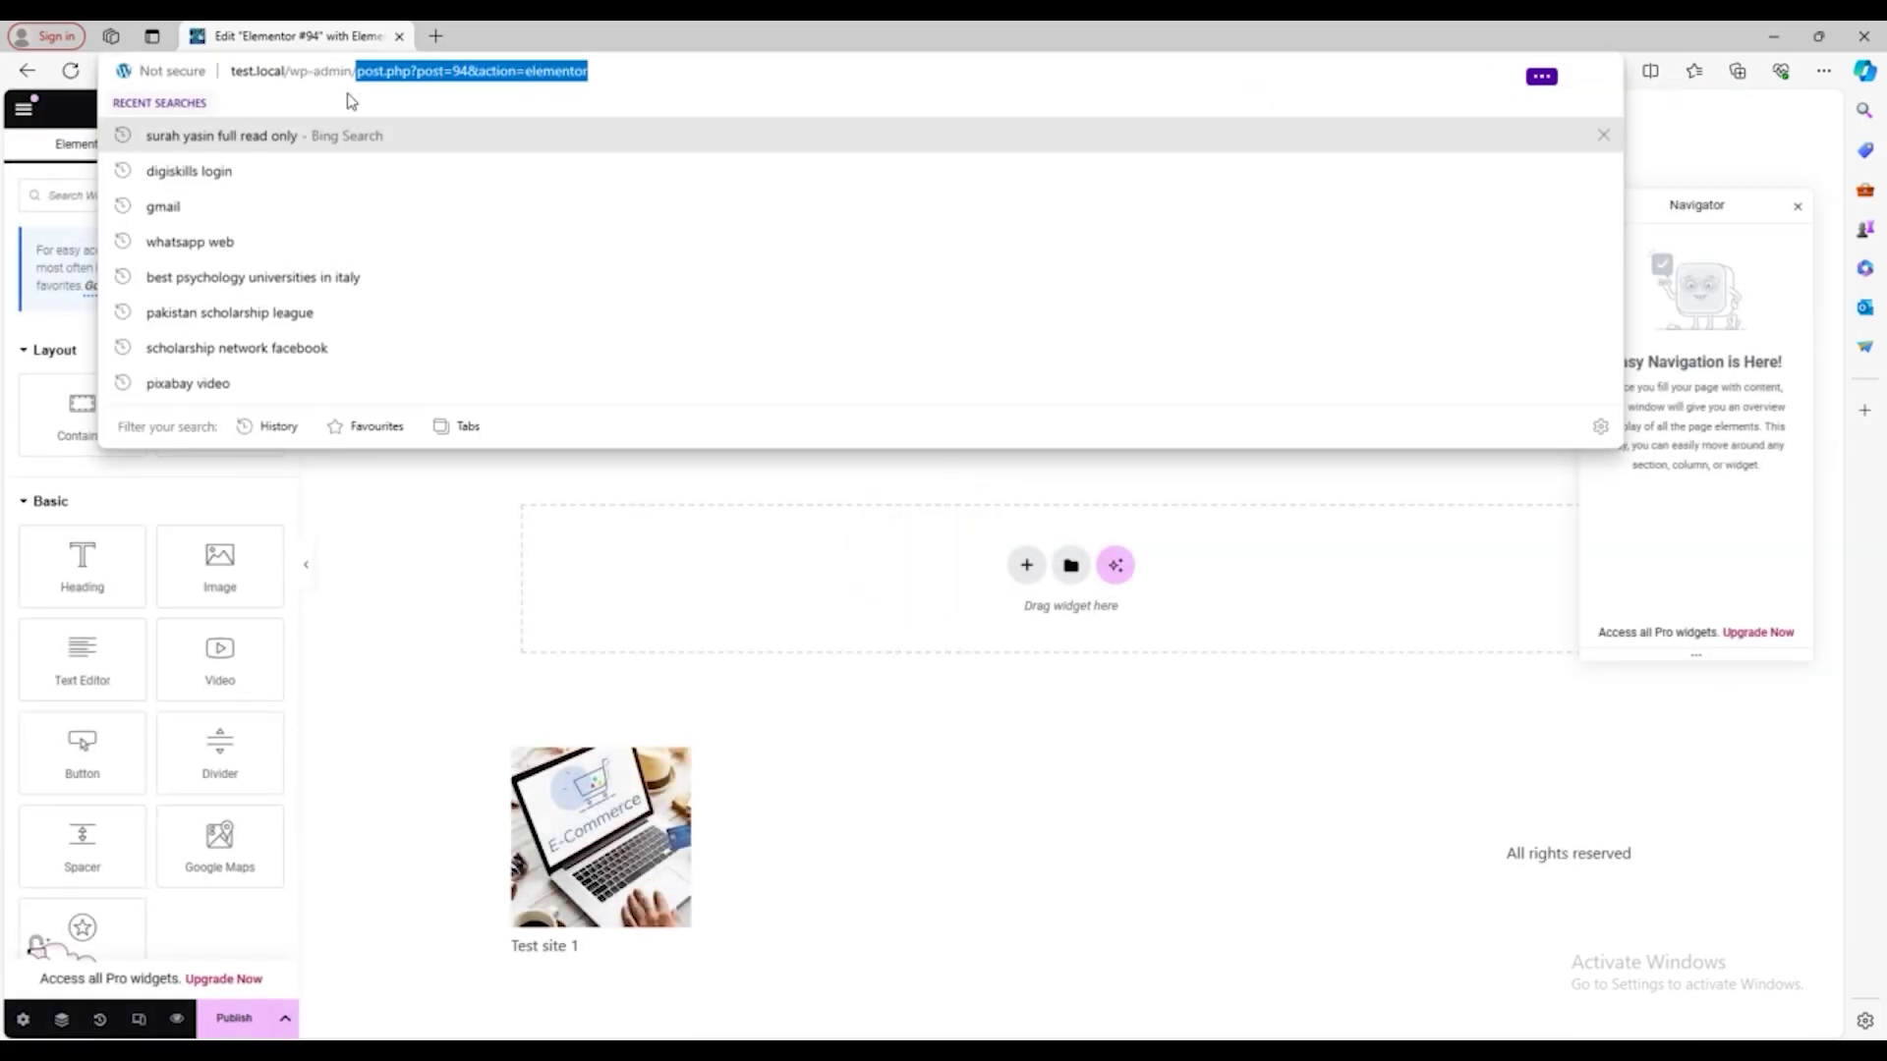
key(BackSpace)
key(Return)
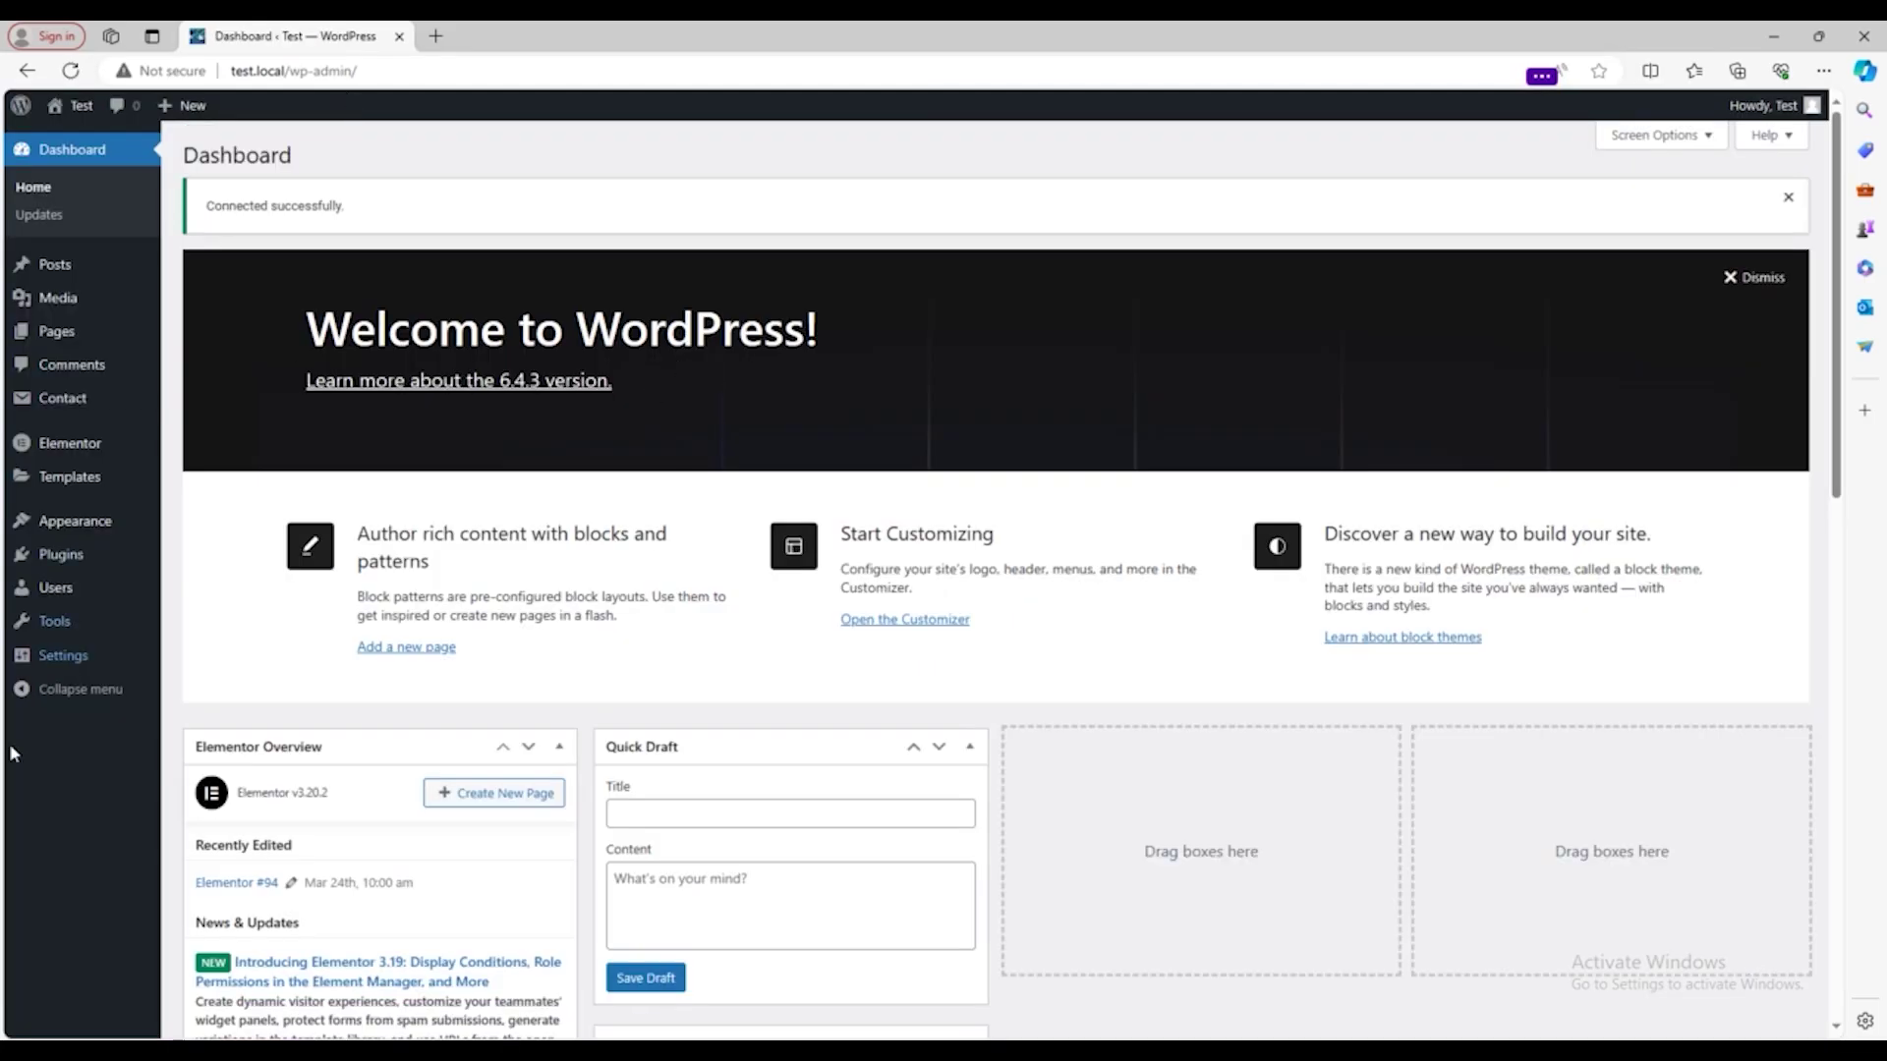
Step: Review the General, Integrations, Advanced and Features sections of the Elementor settings
mouse_move(73, 452)
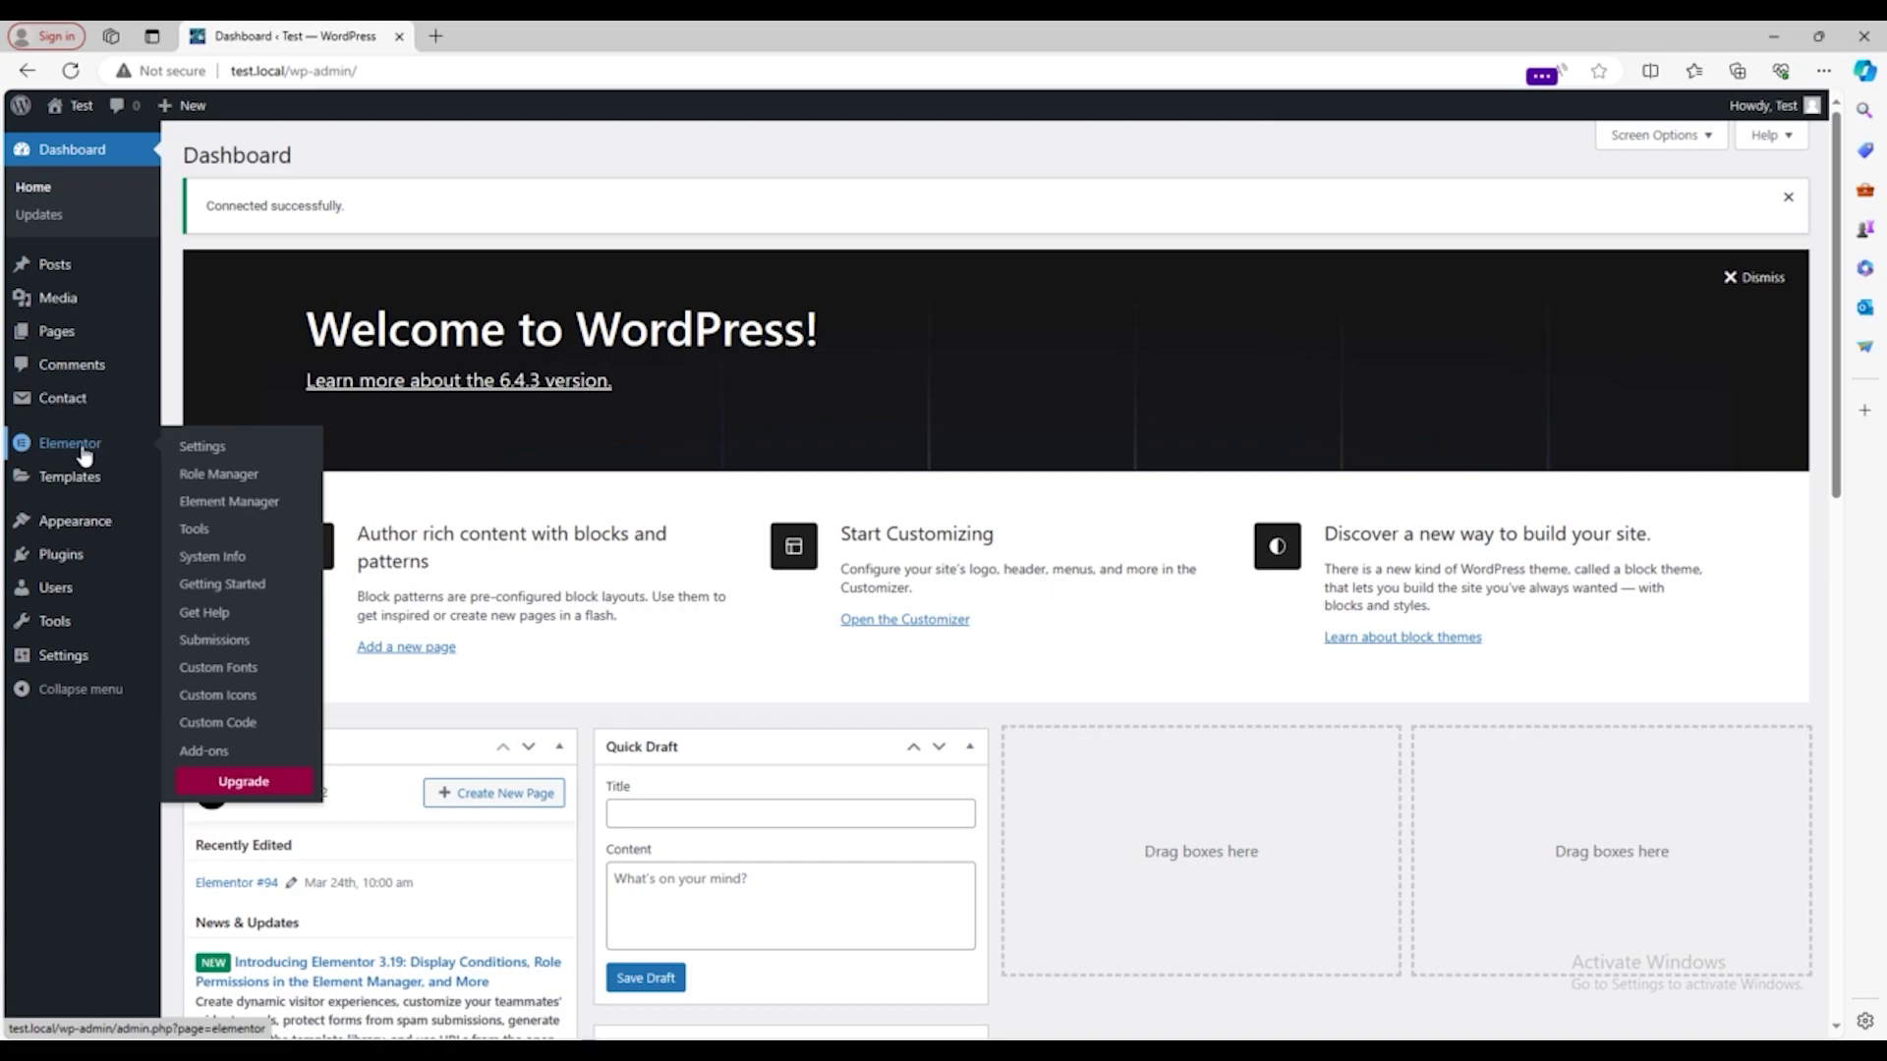
click(192, 447)
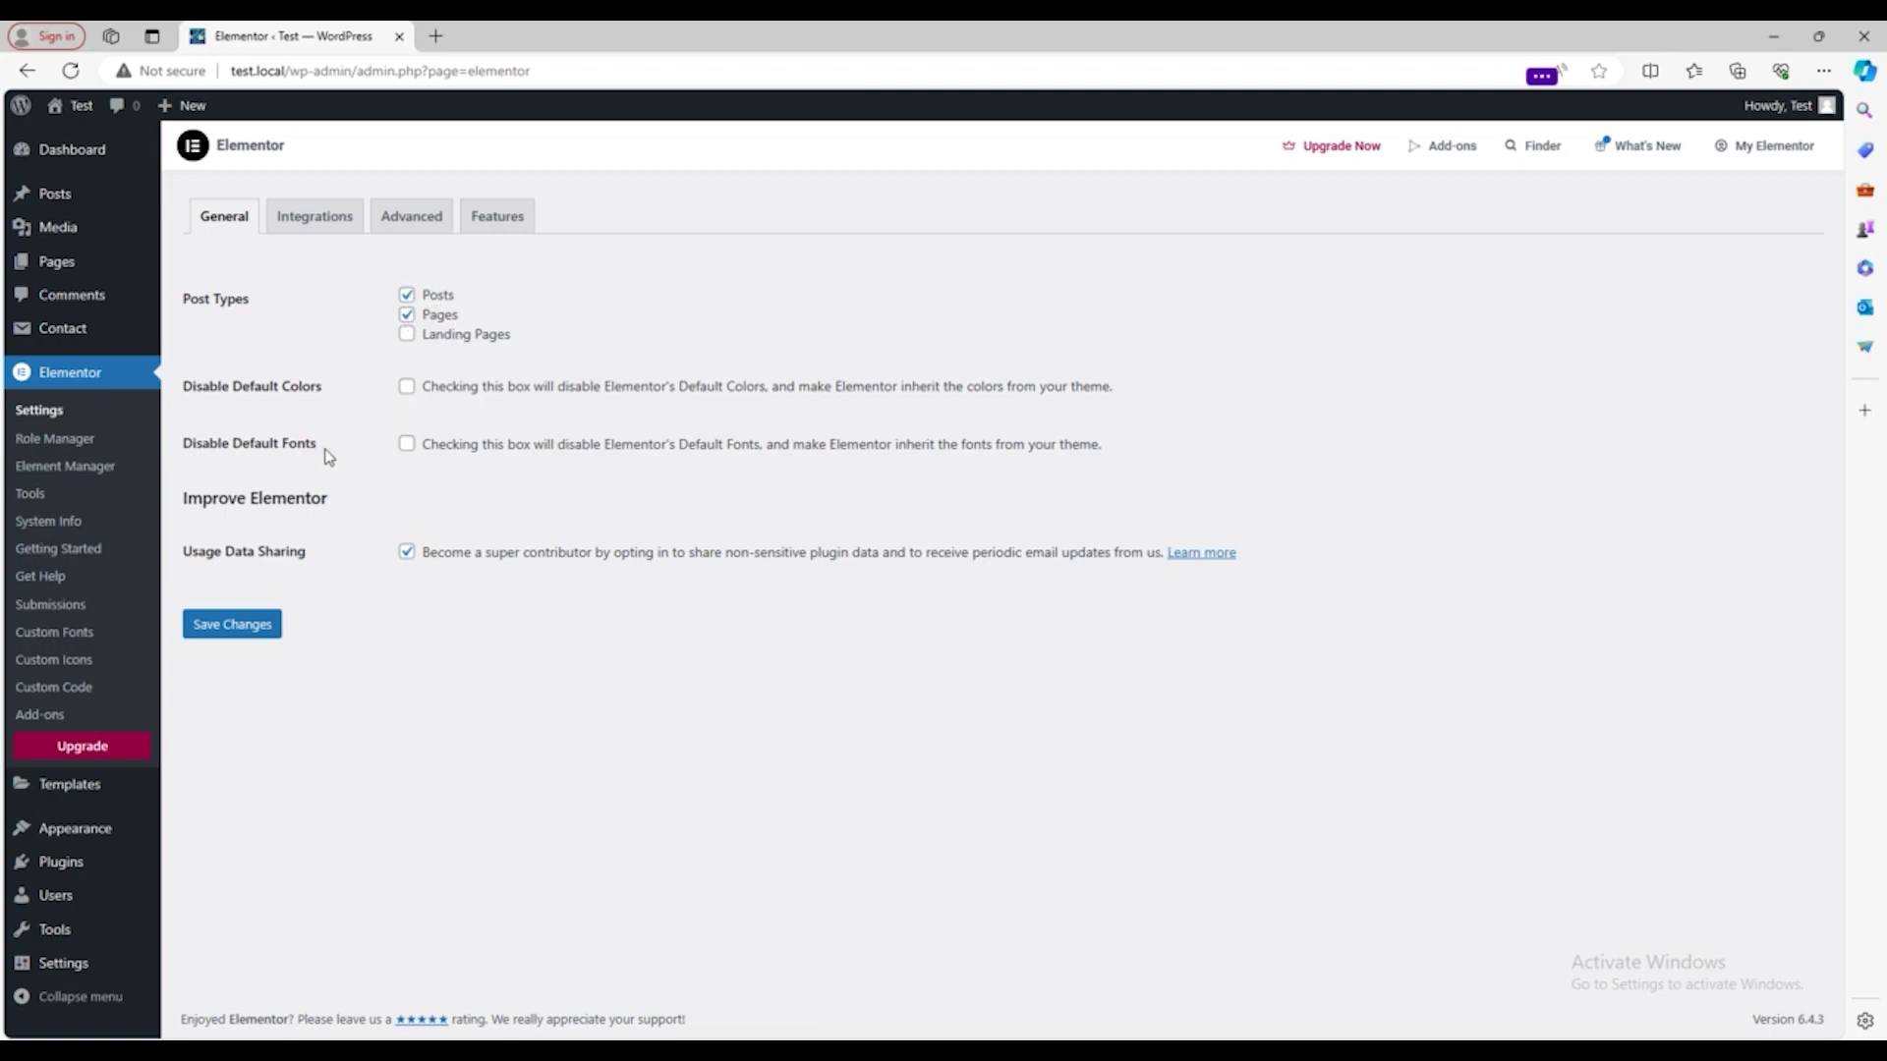
click(310, 223)
click(405, 224)
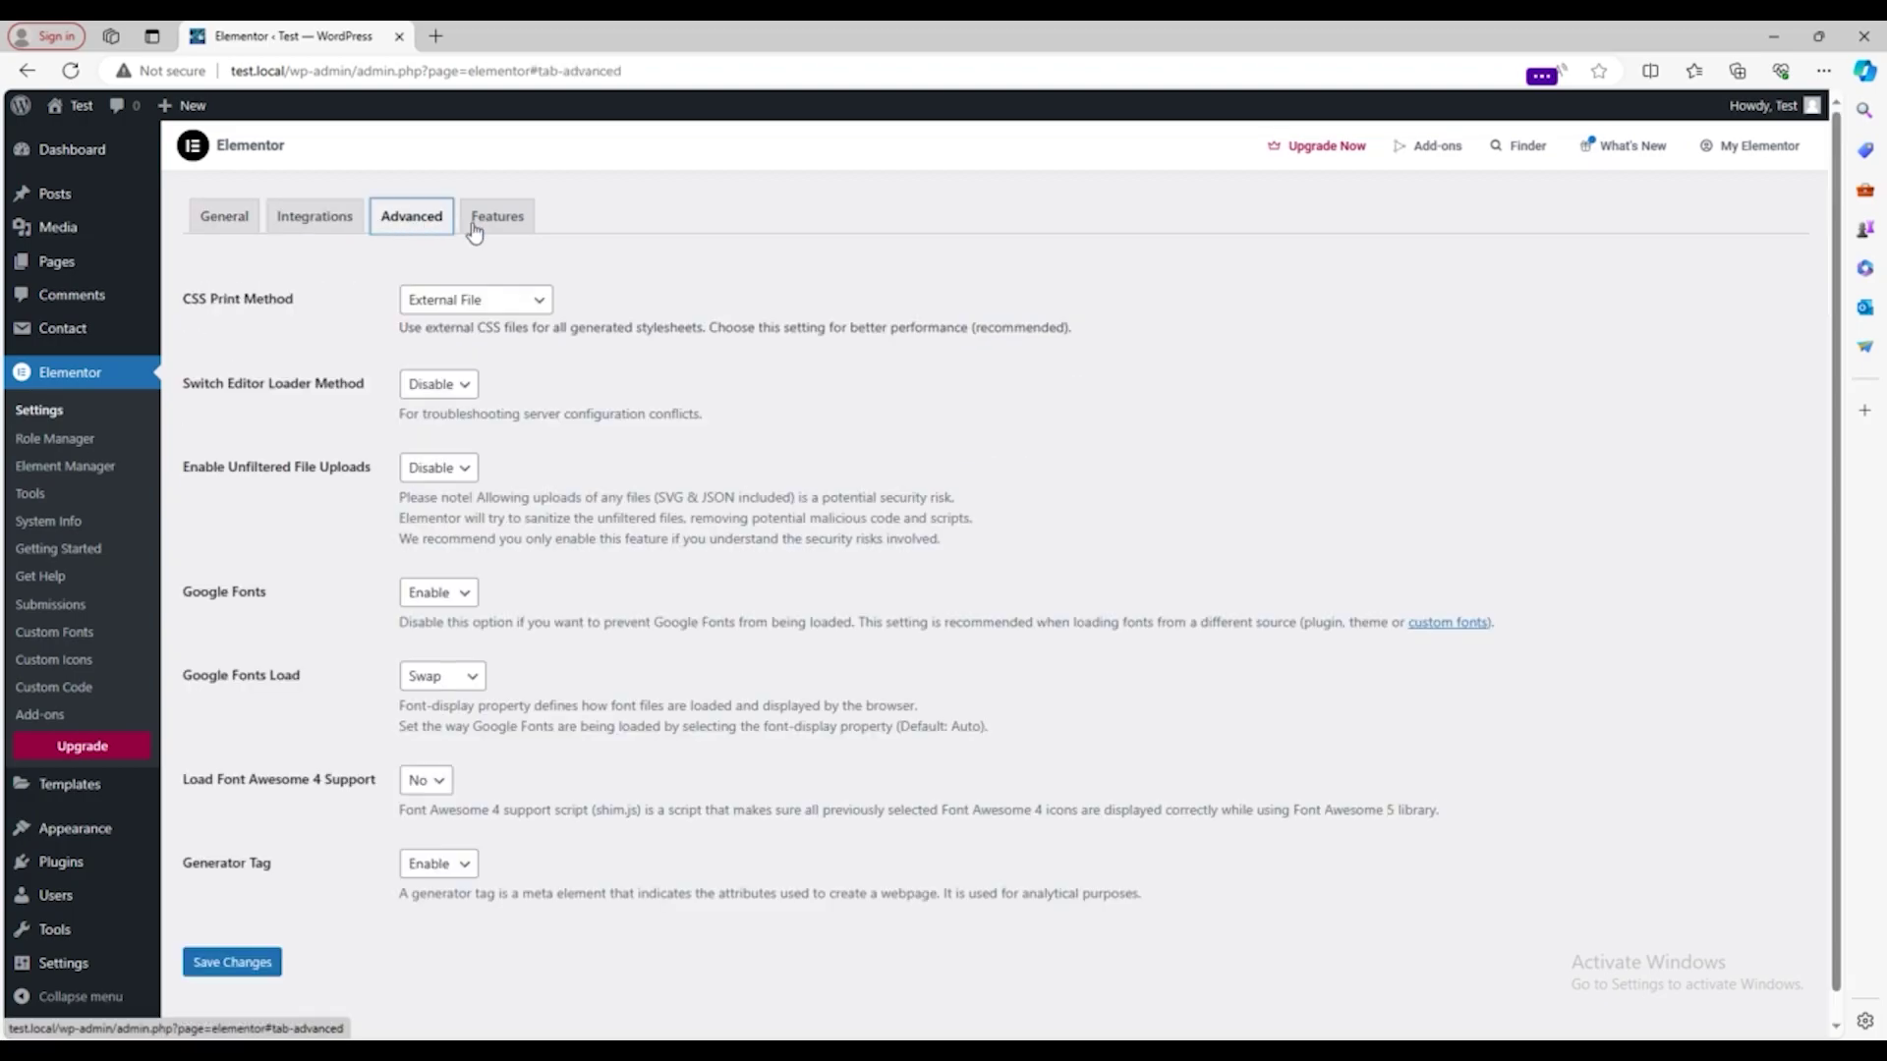
click(498, 222)
click(217, 226)
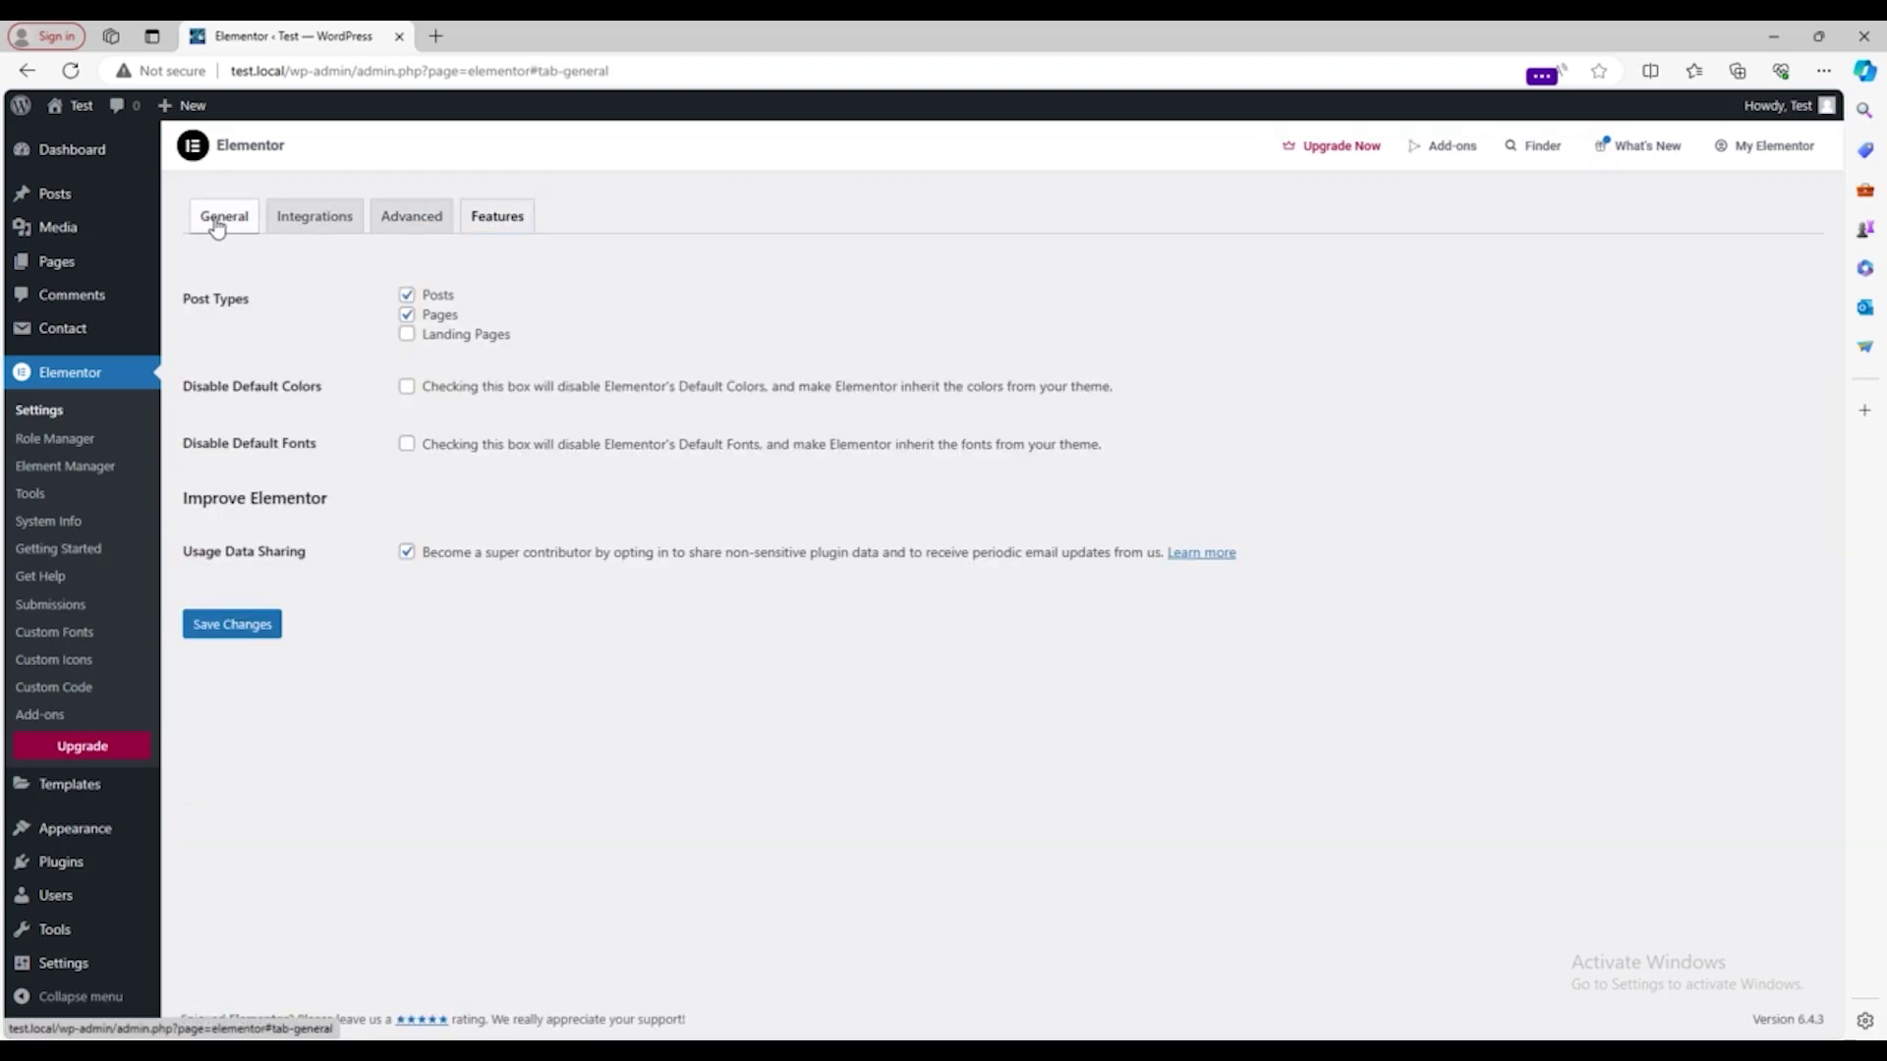
click(244, 634)
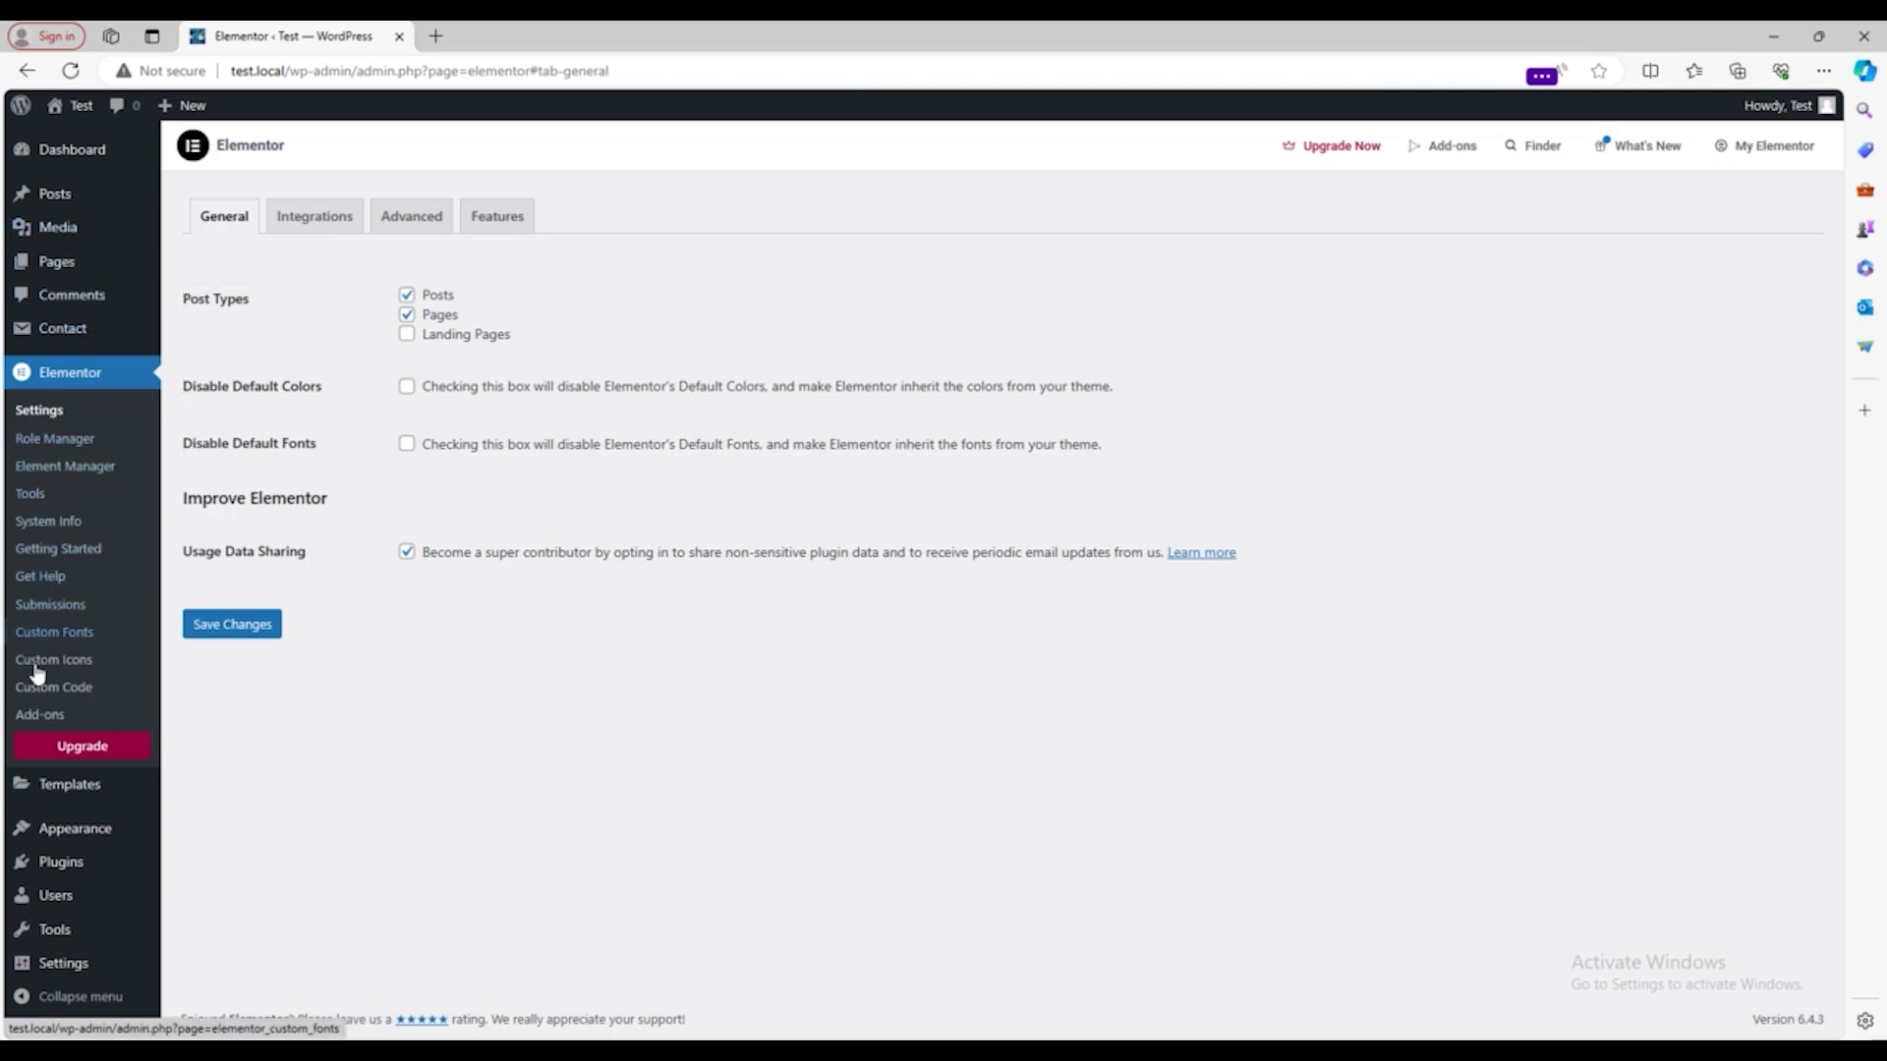
Step: Examine the Editor and Author permissions in Elementor's Role Manager, and collapse both roles again
click(52, 442)
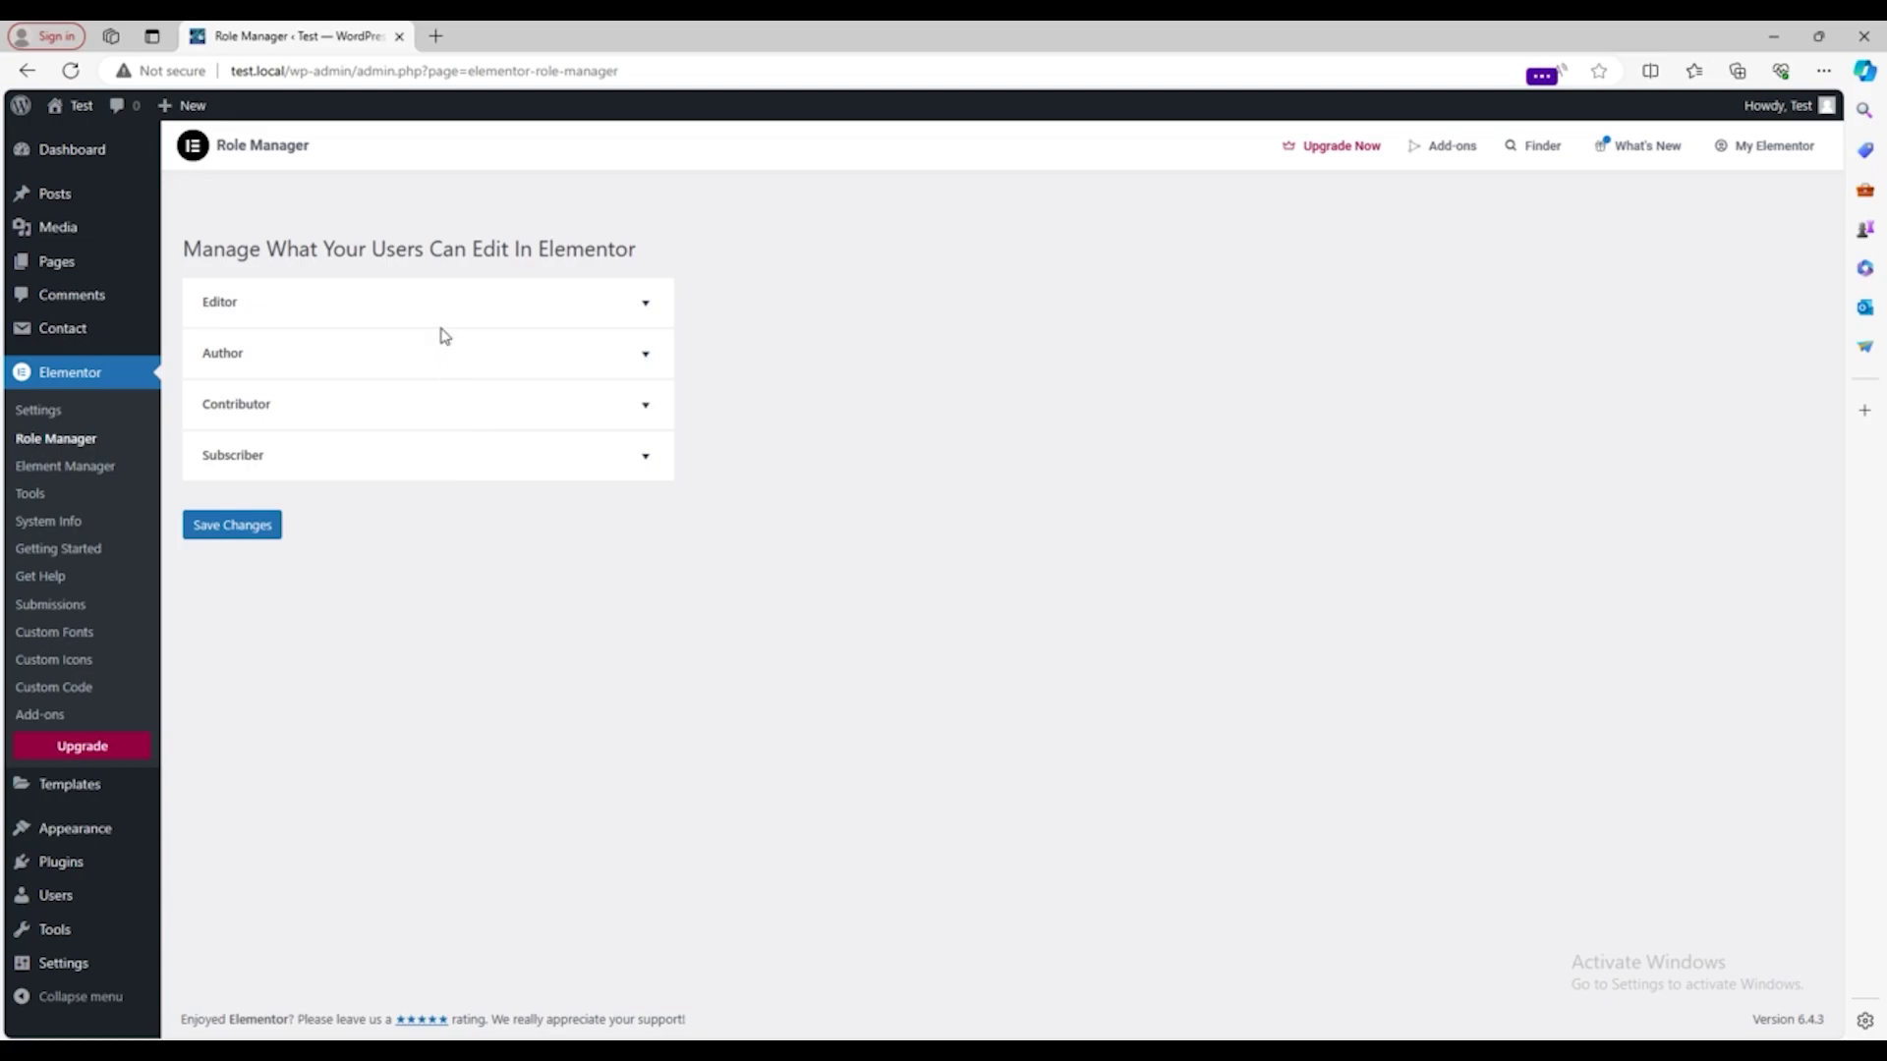
click(433, 308)
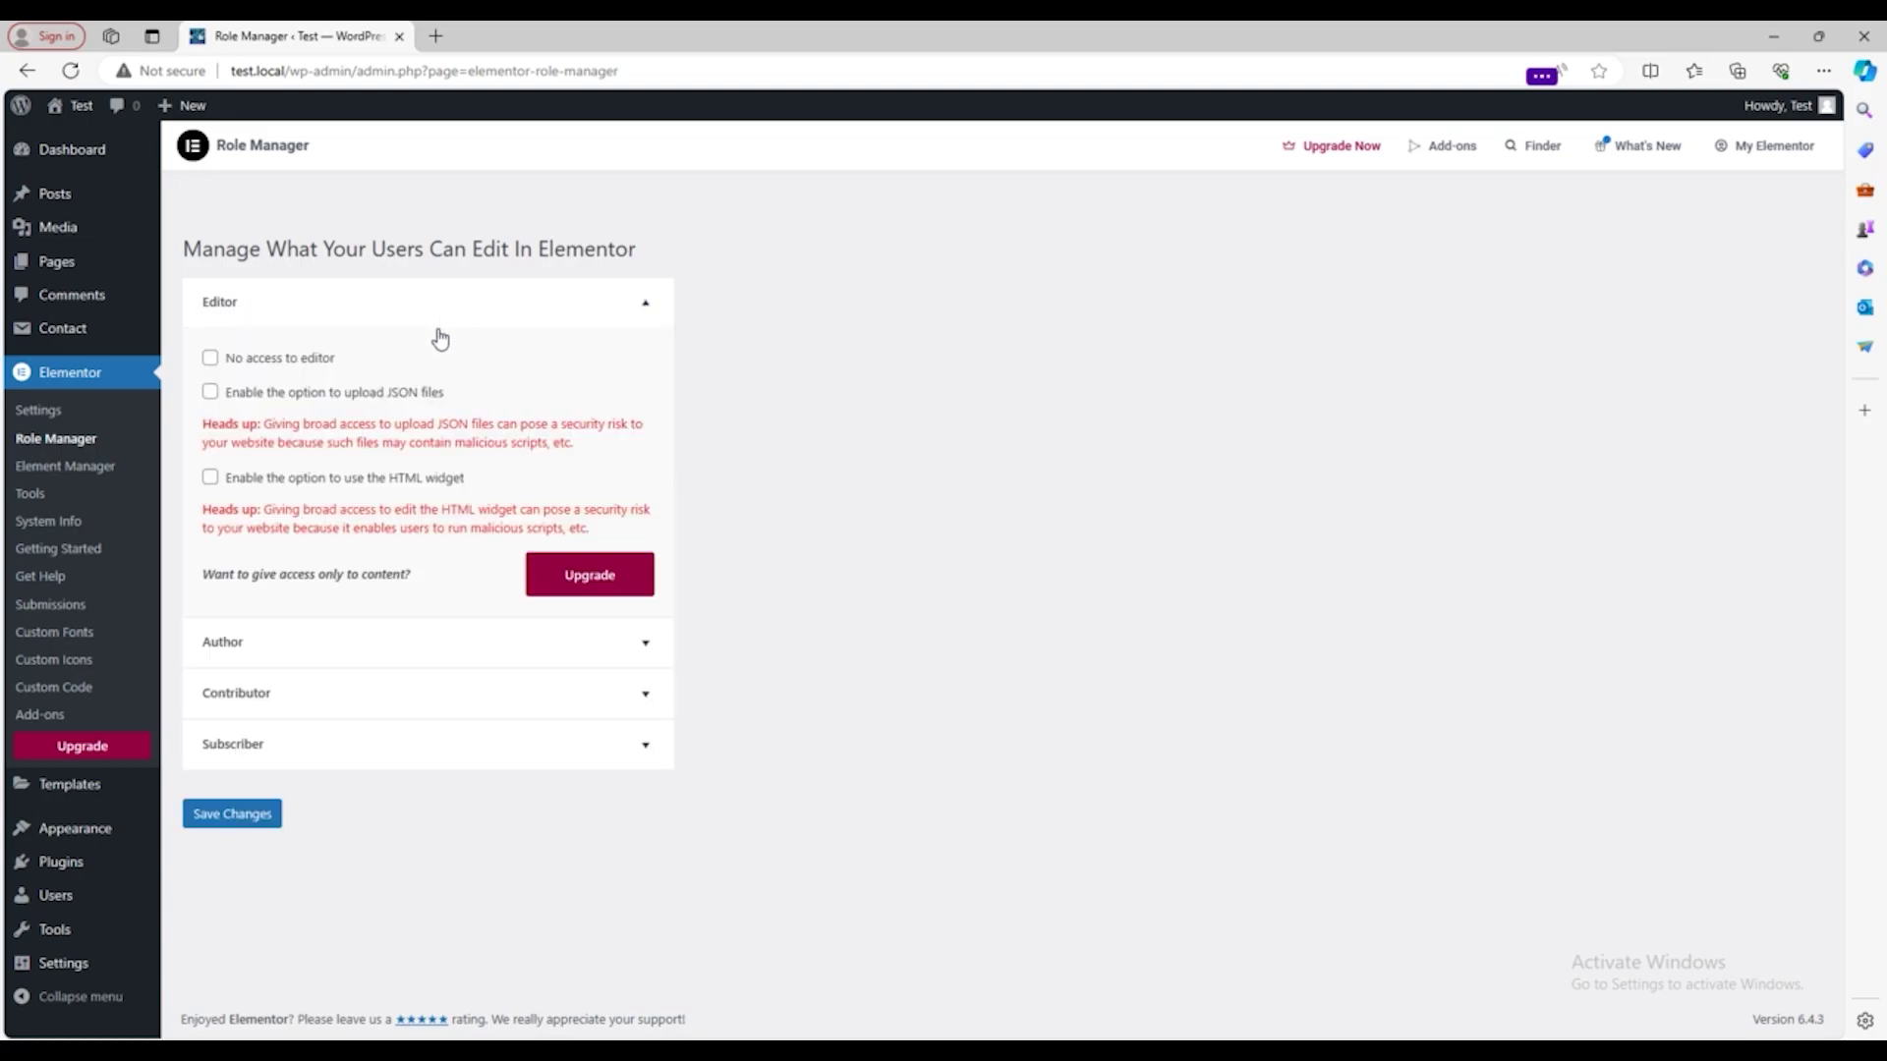
click(393, 664)
scroll(354, 779, down, 2)
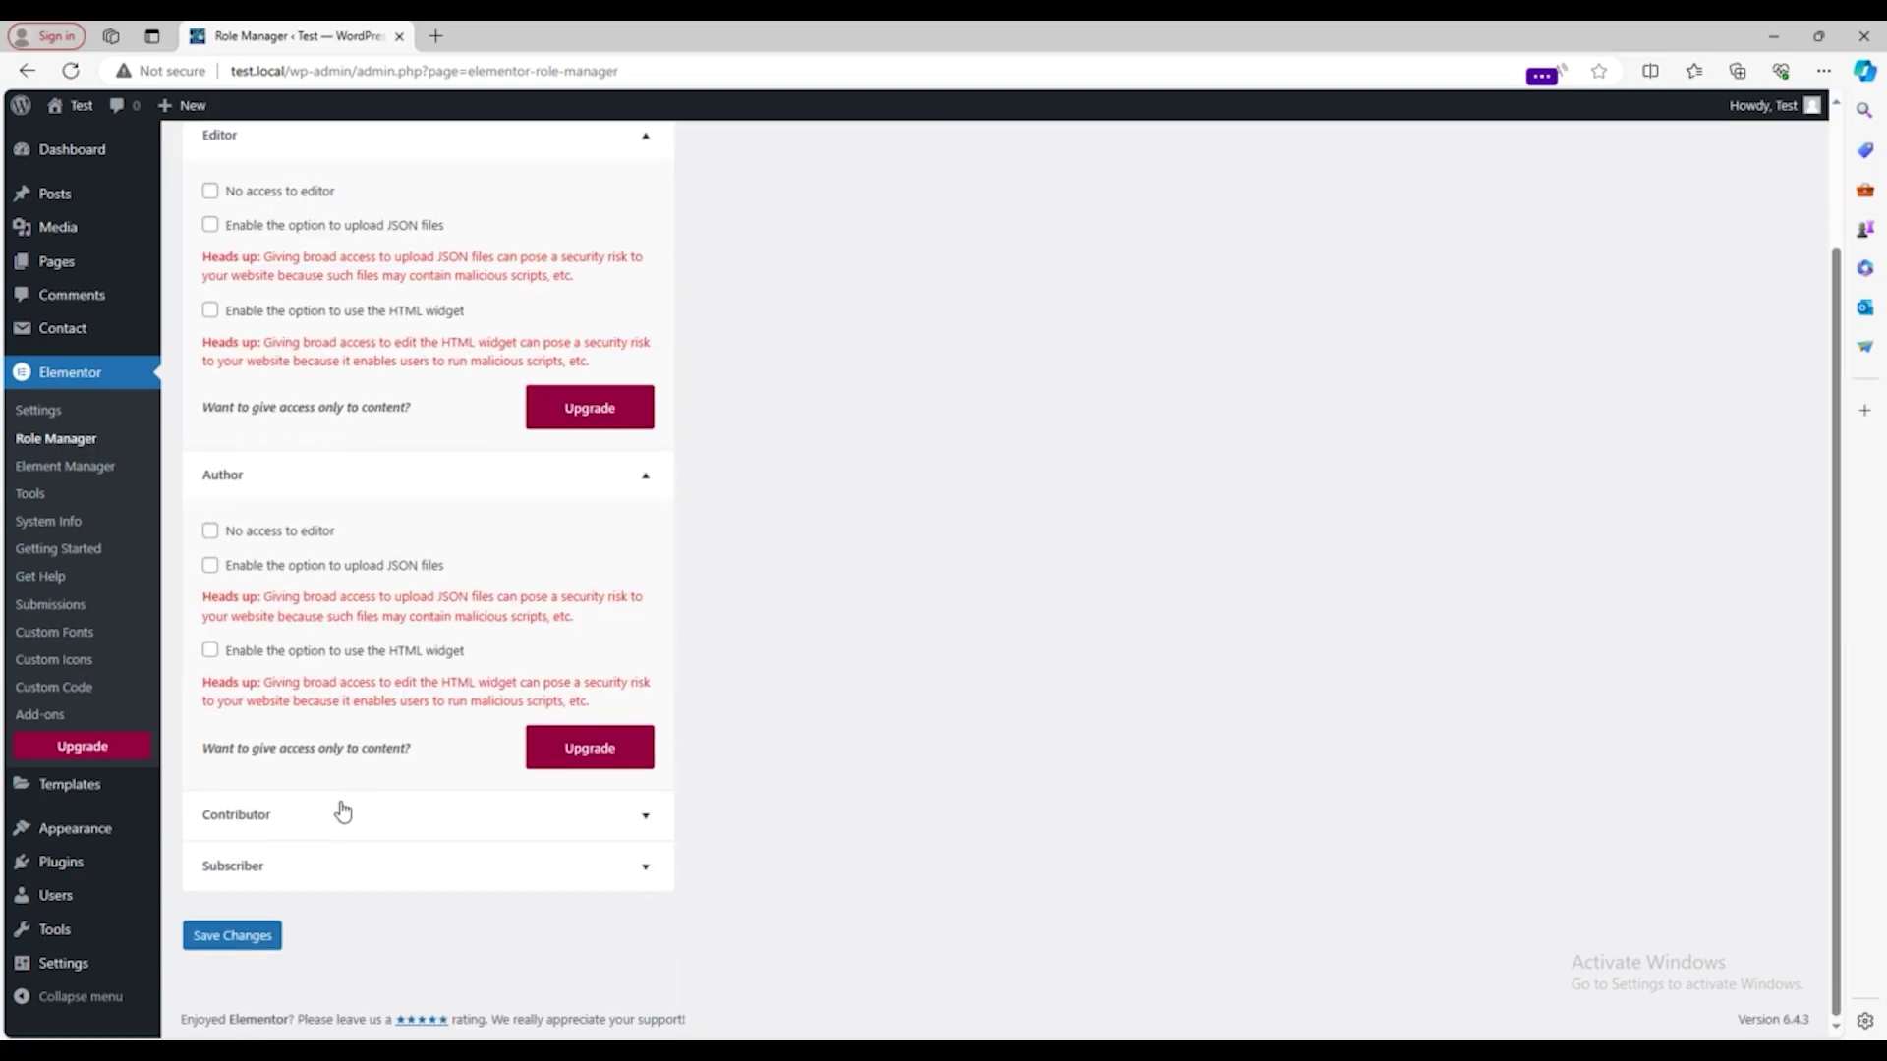
scroll(356, 610, up, 2)
click(366, 640)
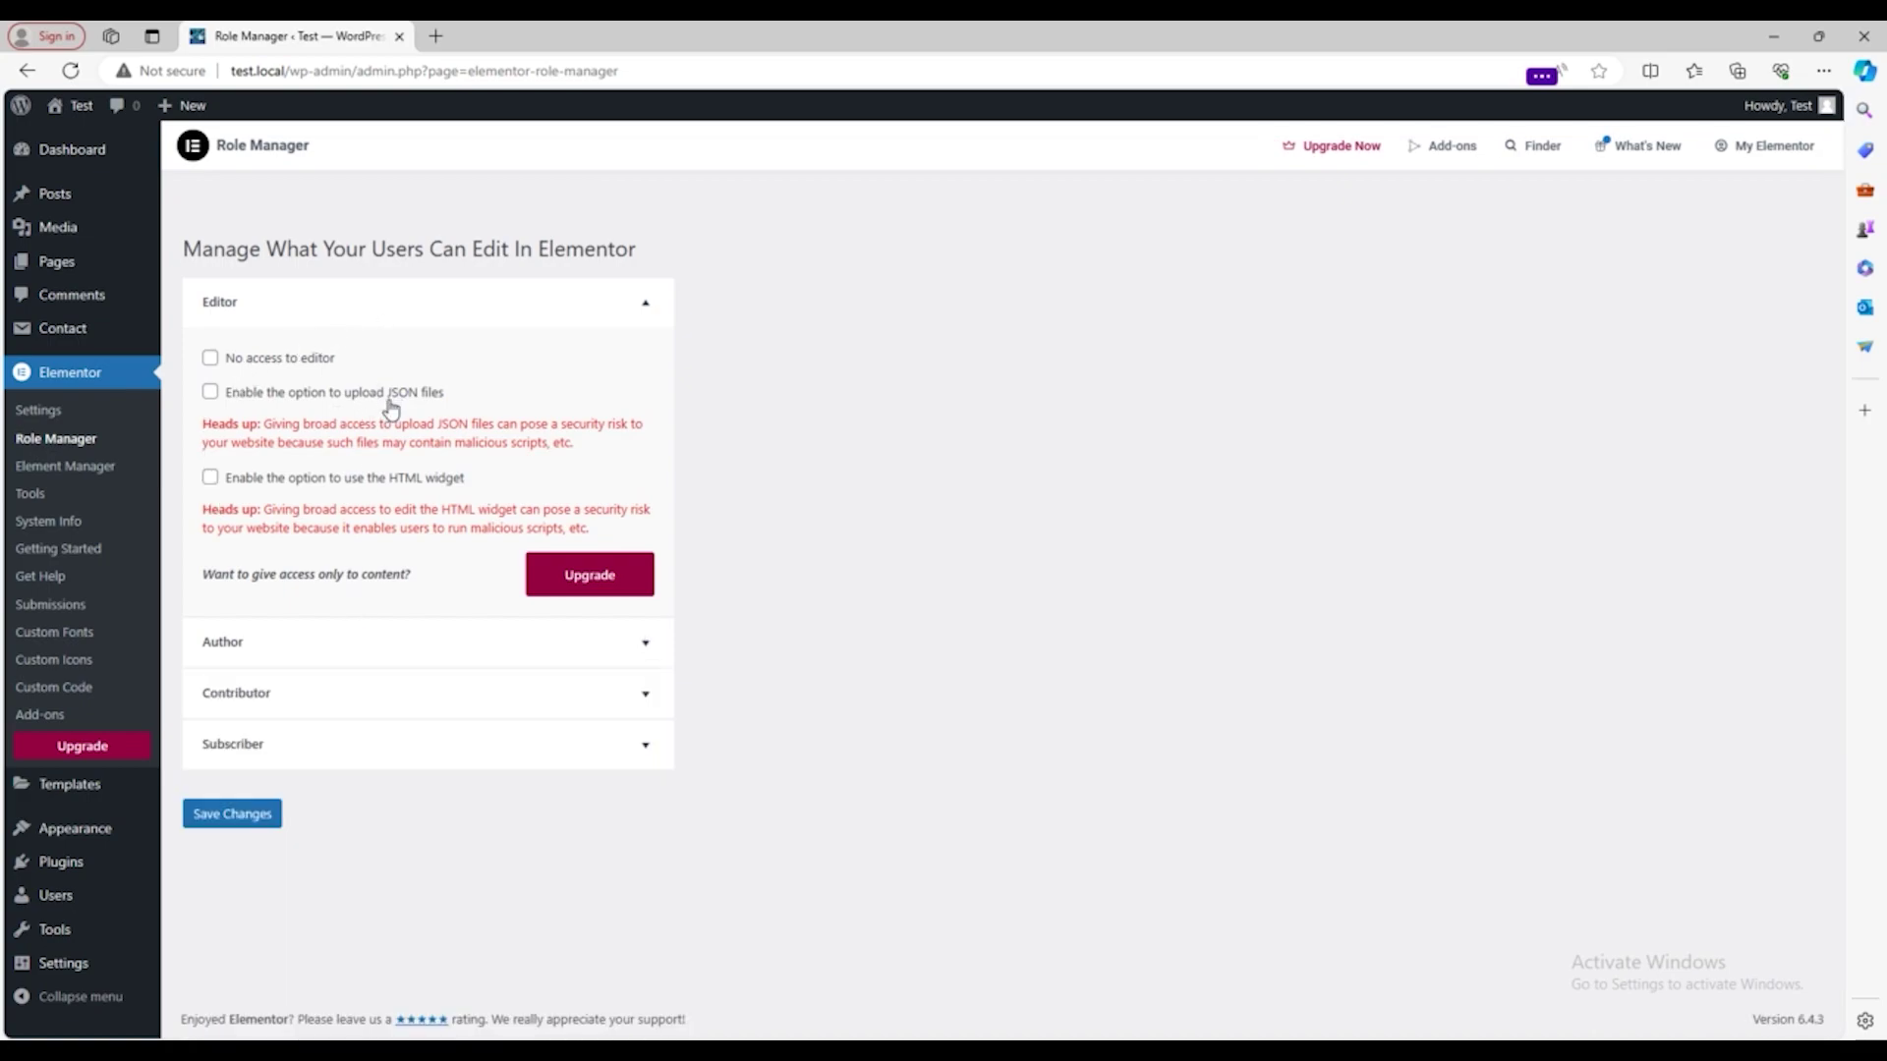
click(438, 299)
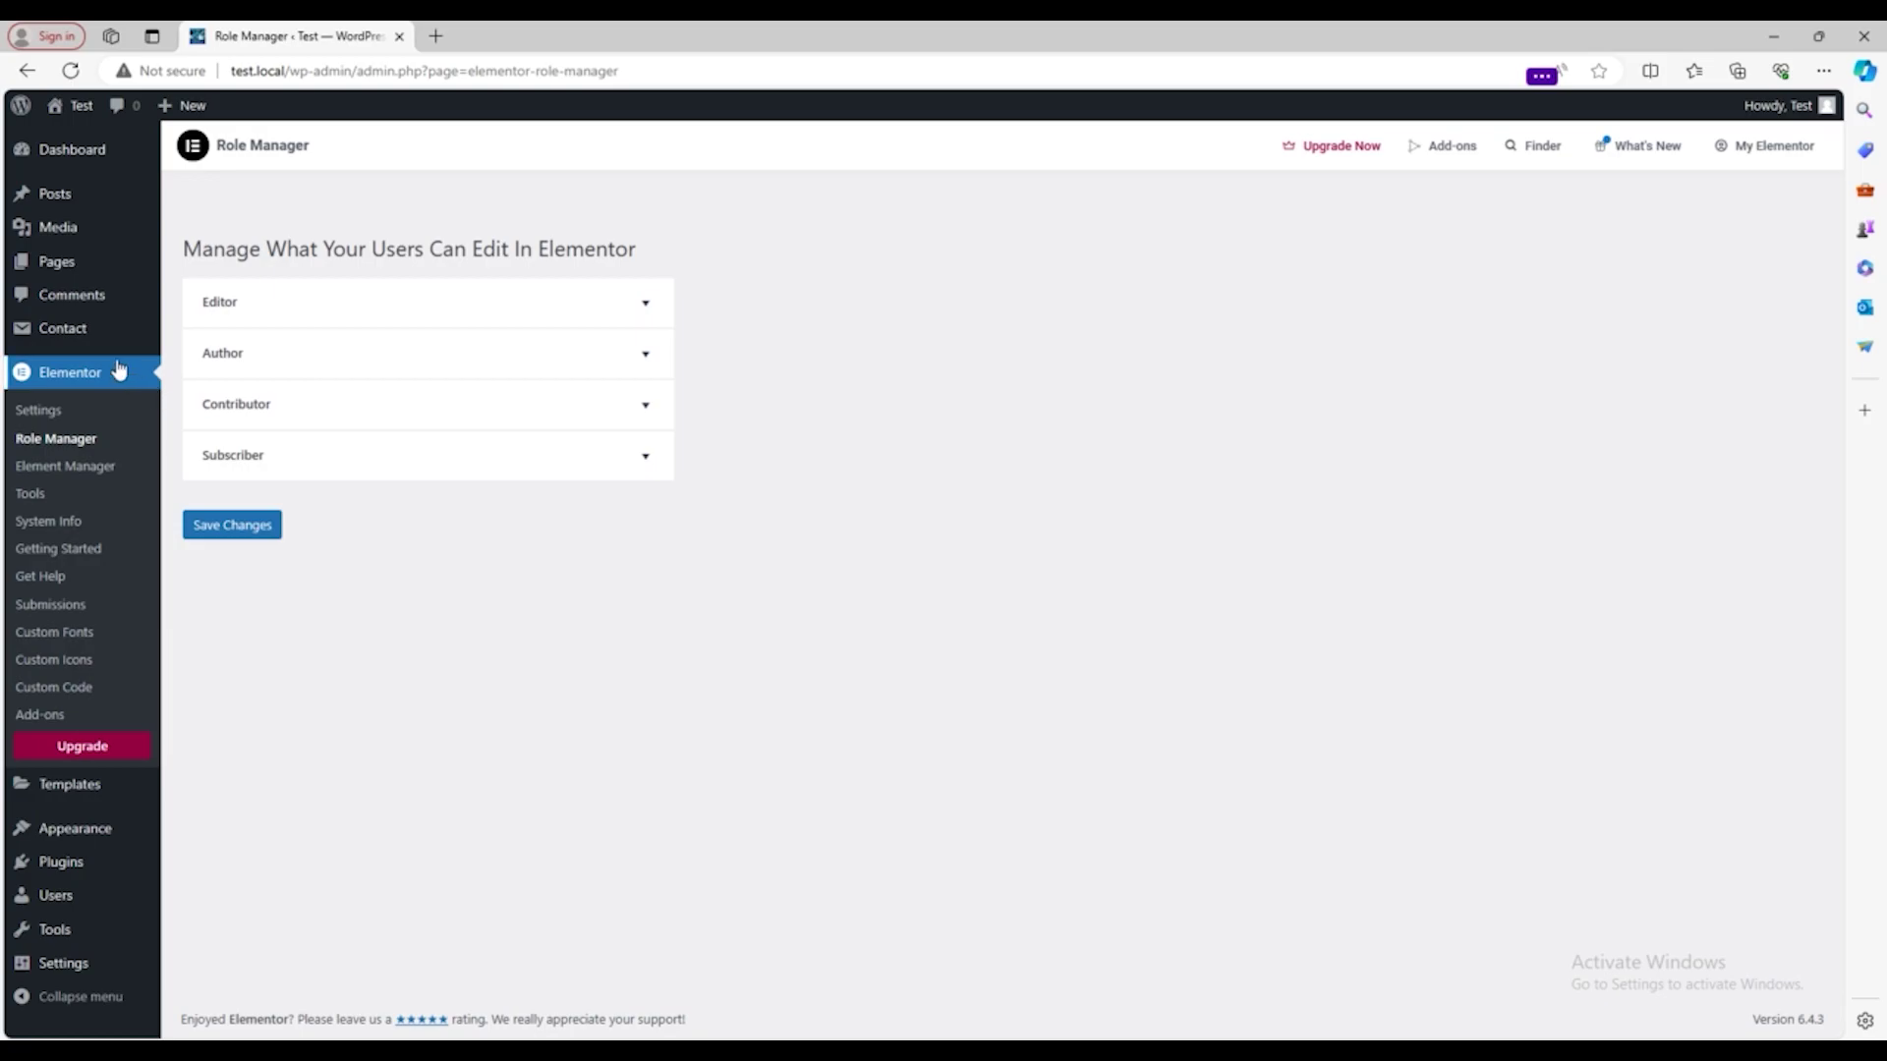
Step: Create a new page and title it "Page with elementor"
mouse_move(63, 257)
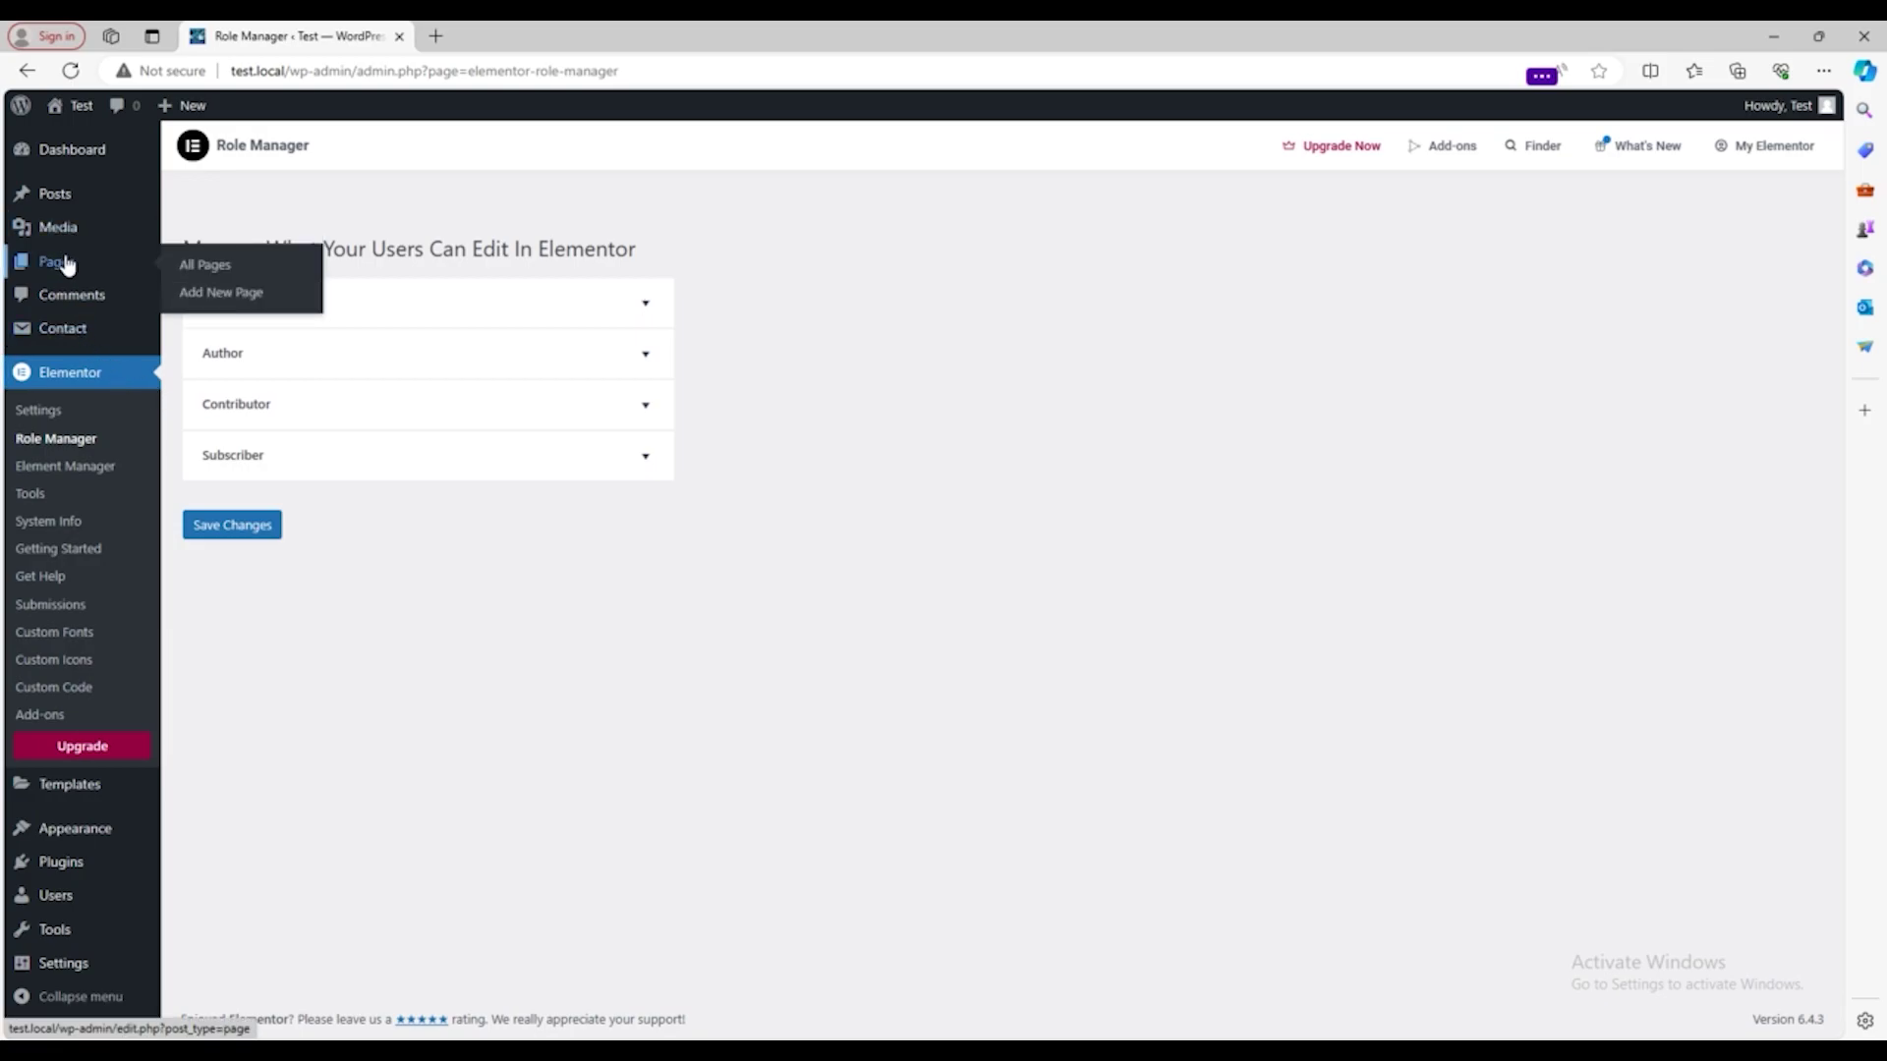
click(65, 259)
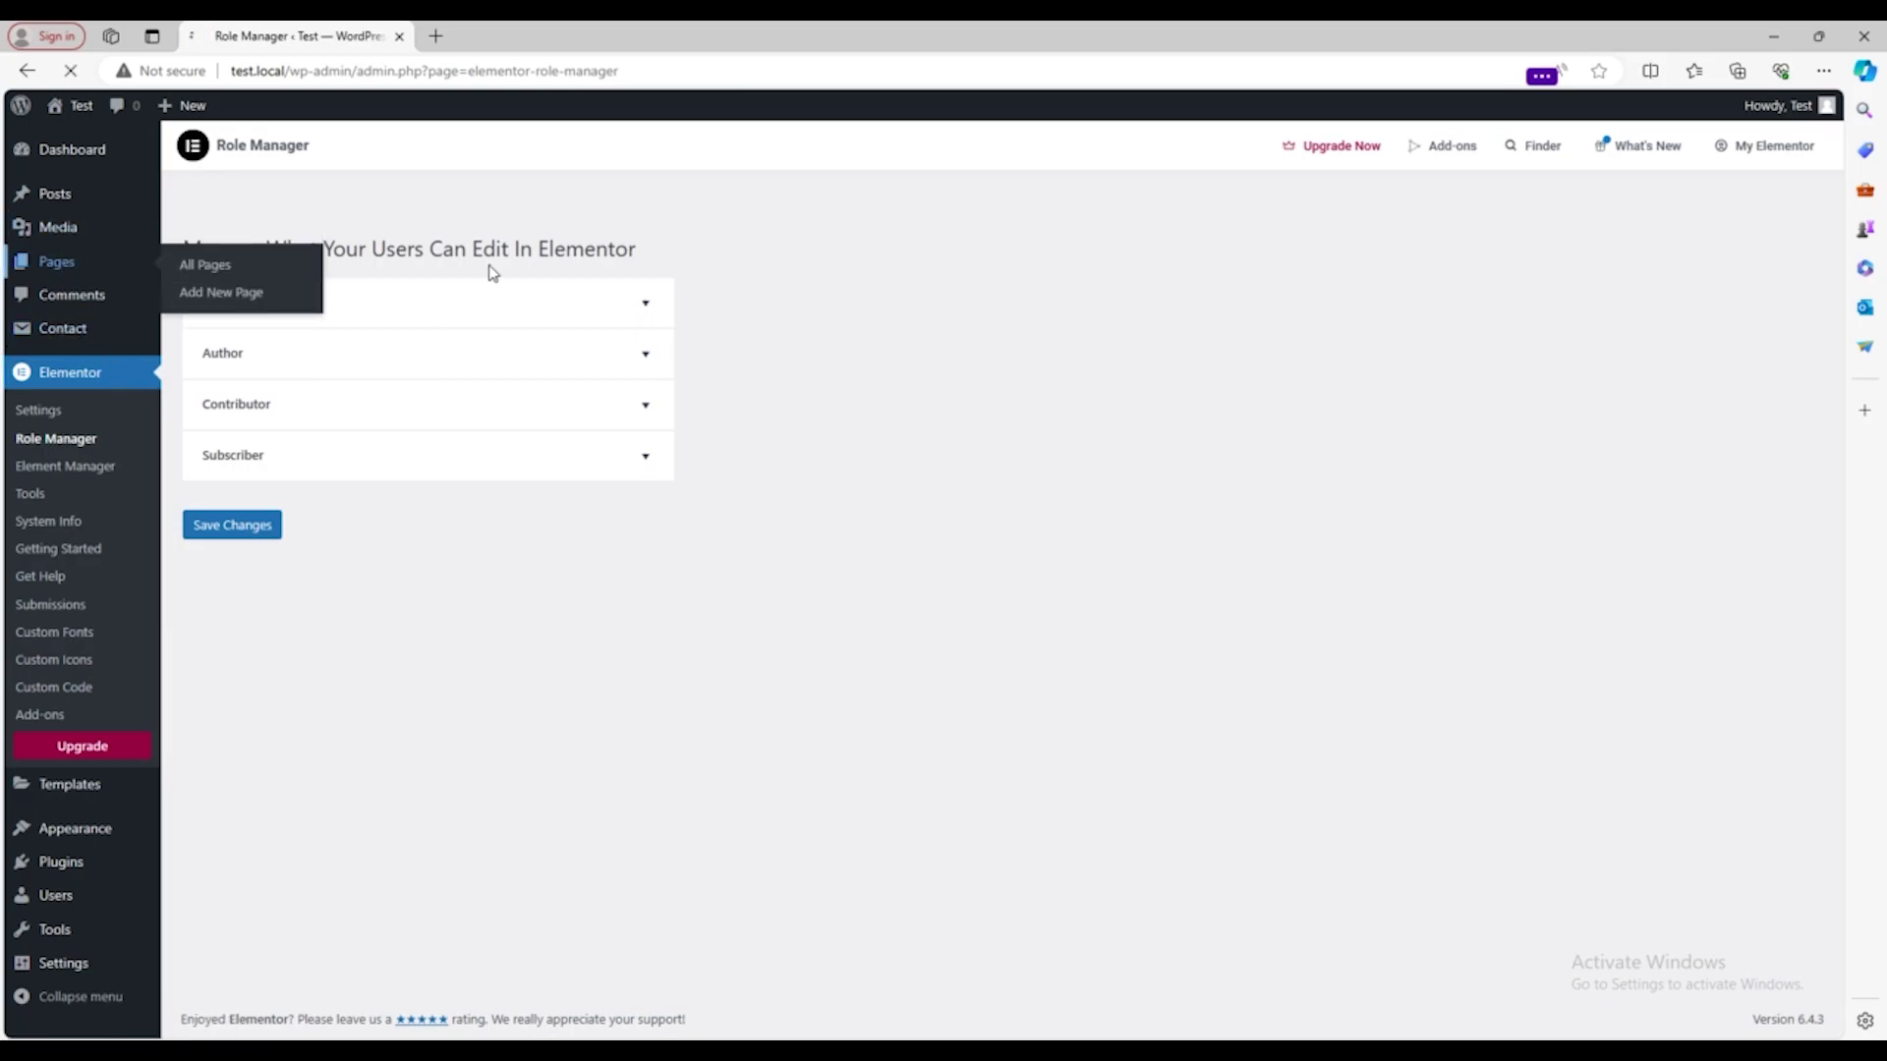
click(294, 160)
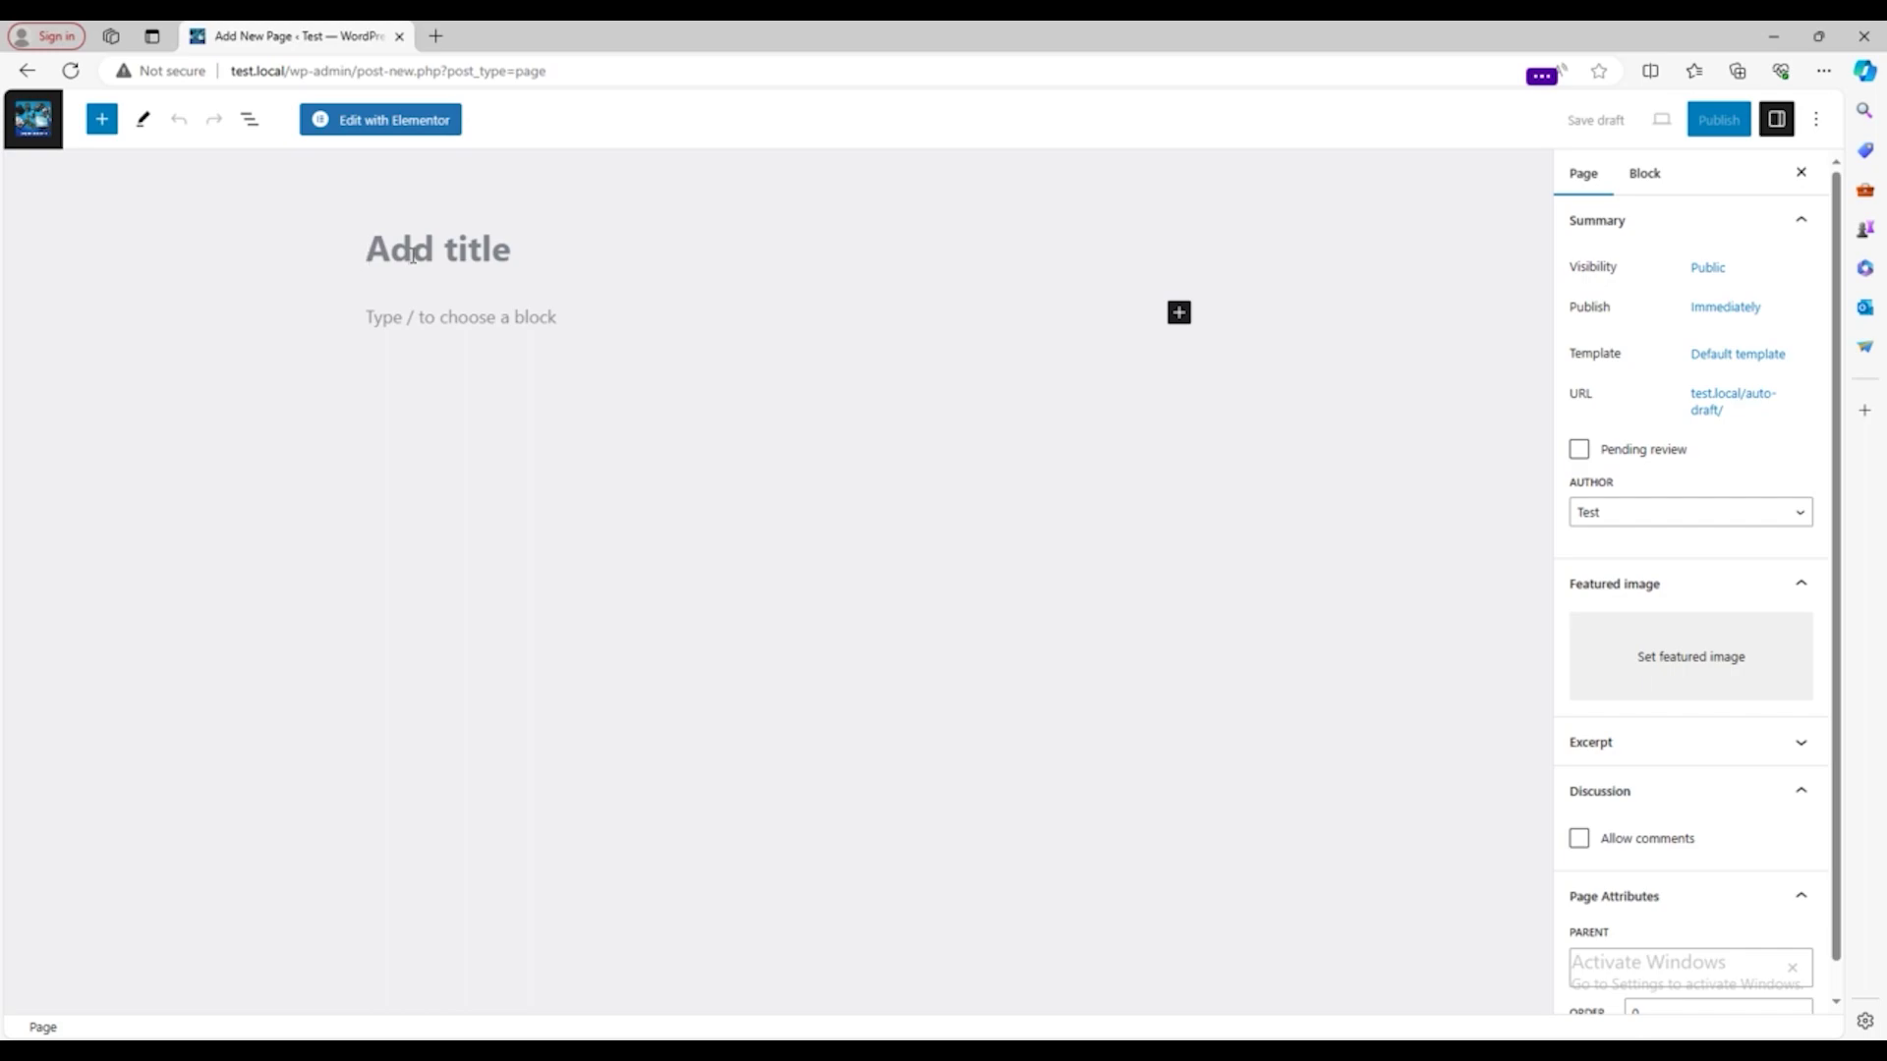
text(E)
key(BackSpace)
text(P)
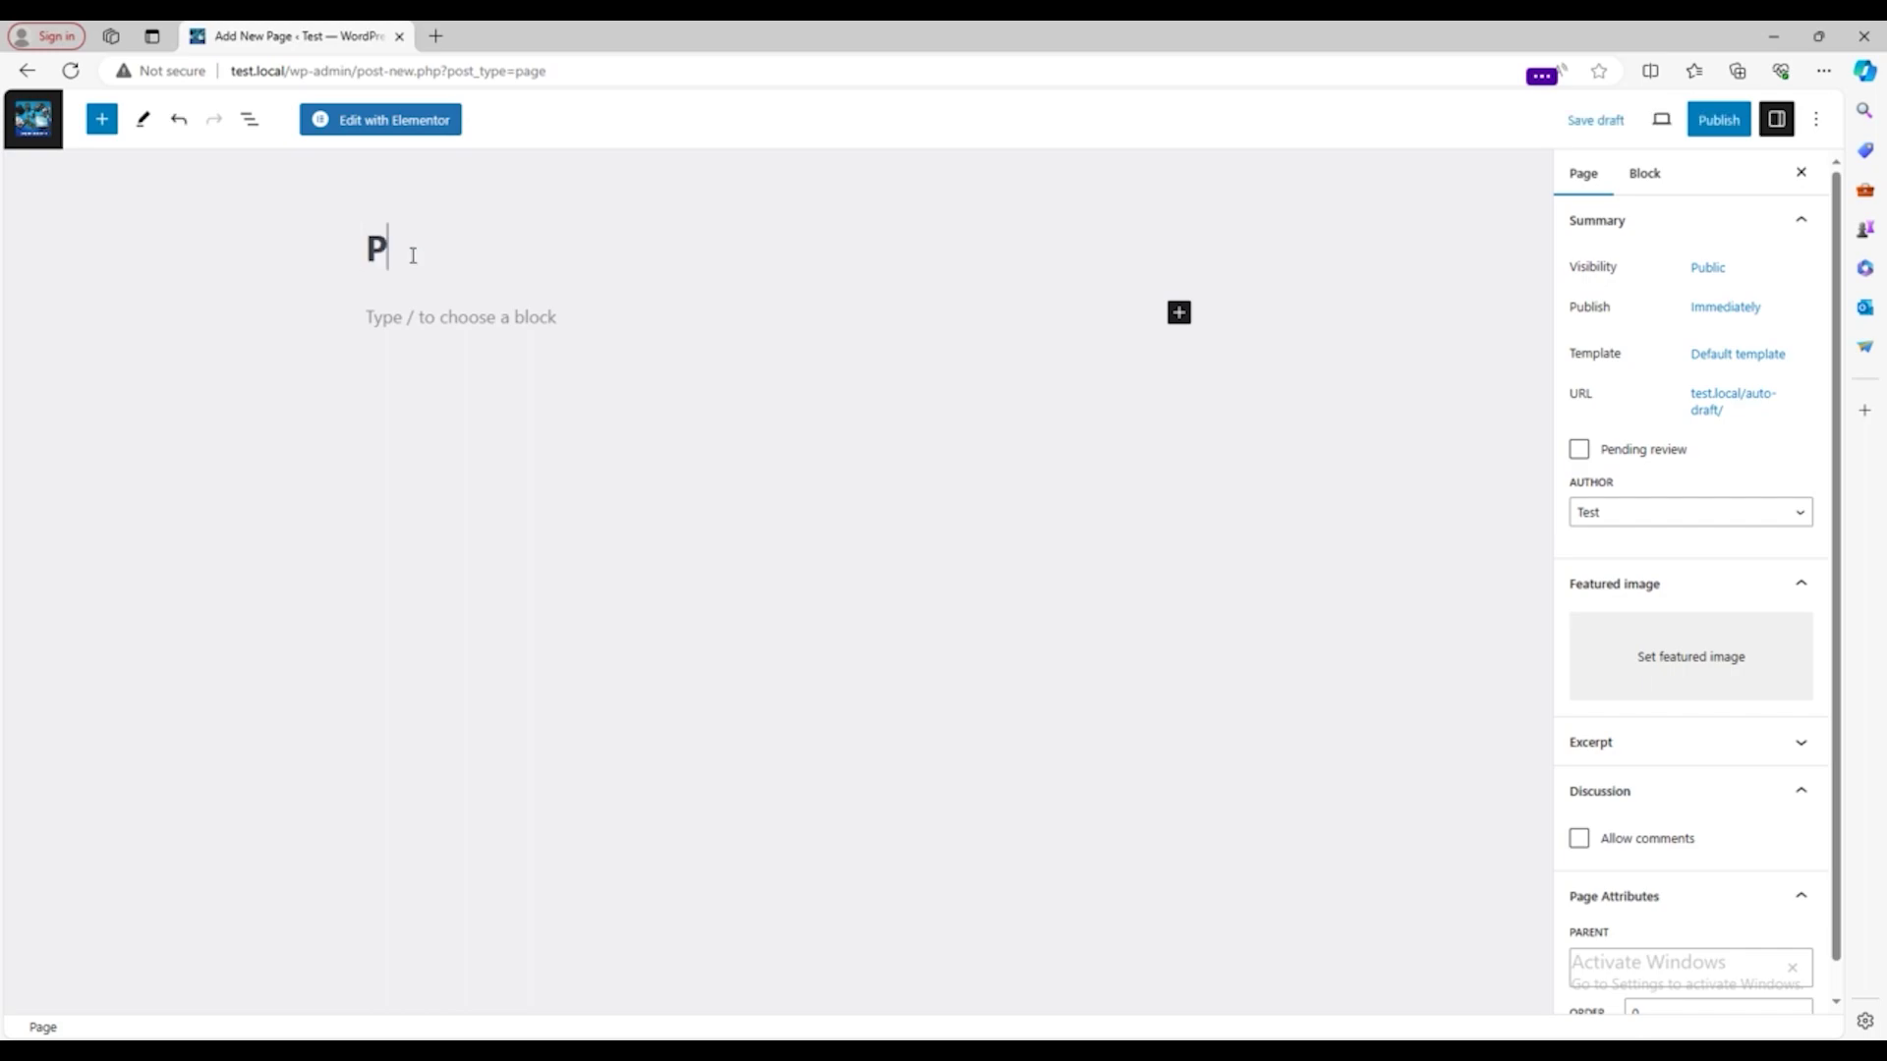
text(age w)
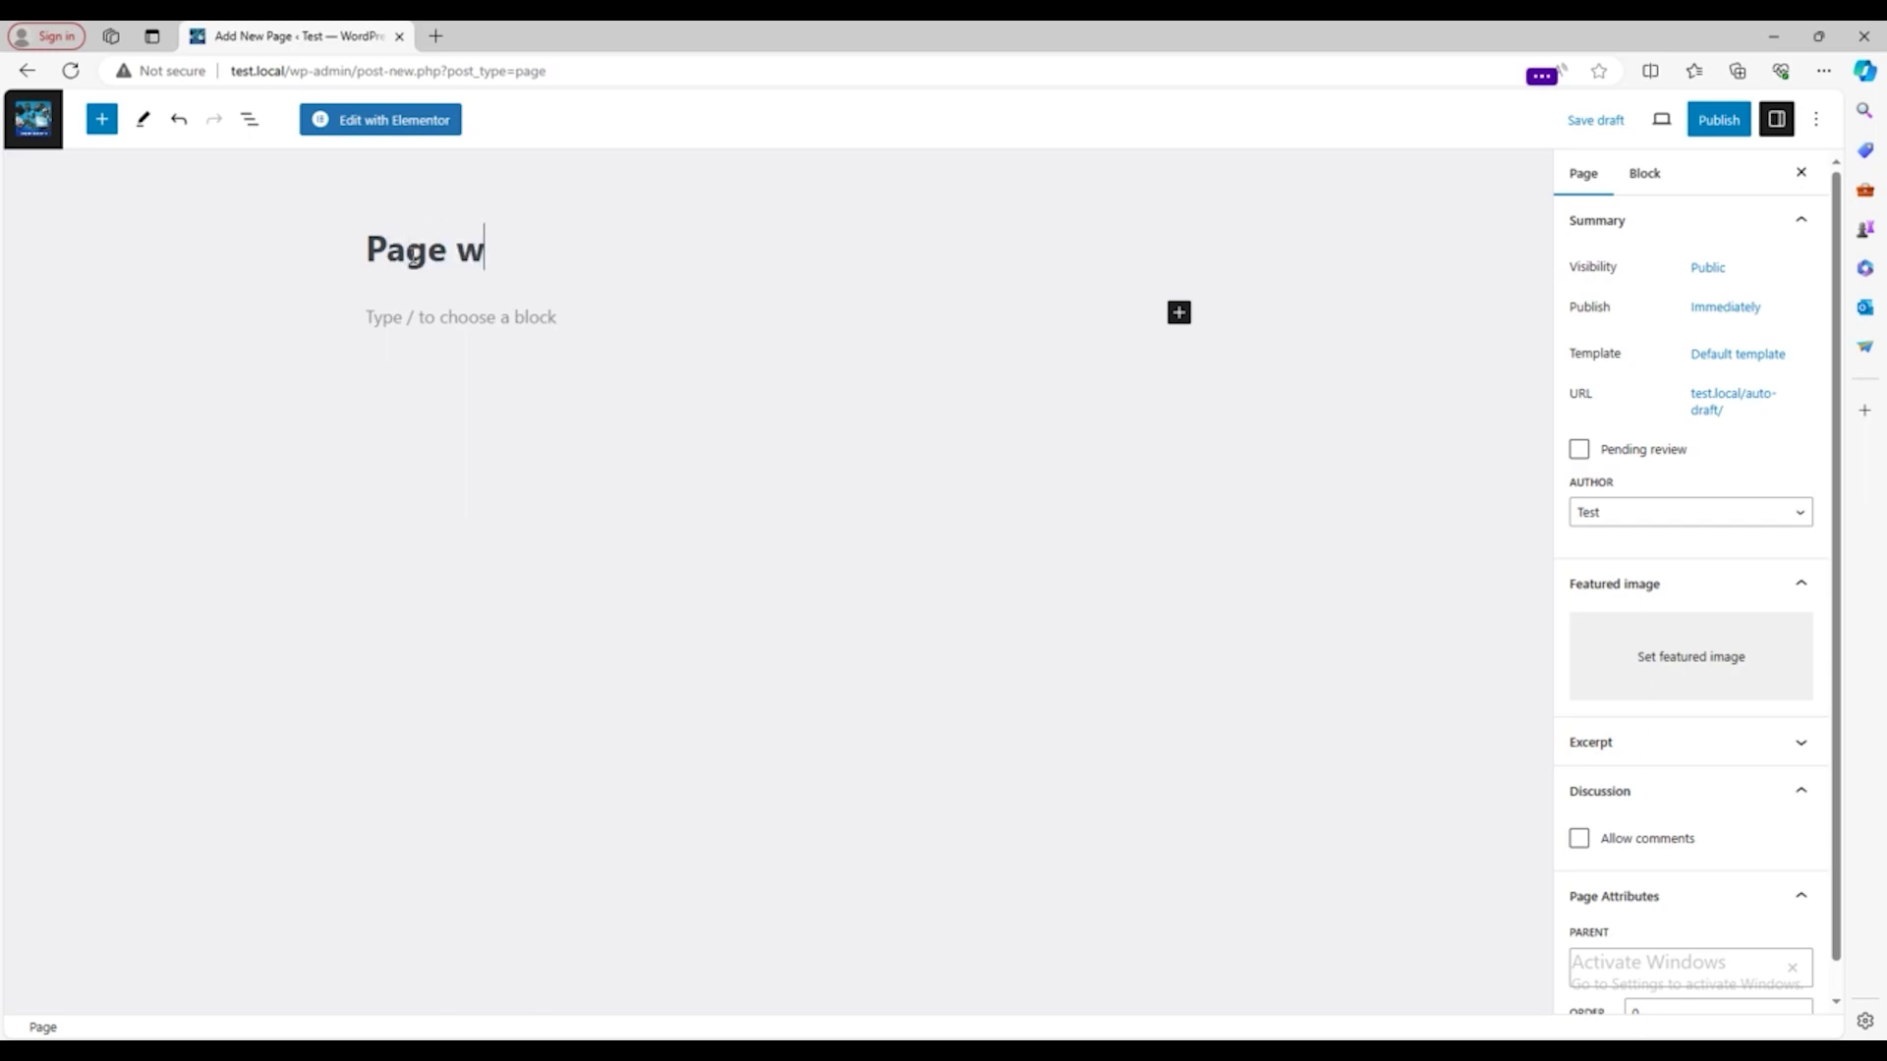
text(ith elementor)
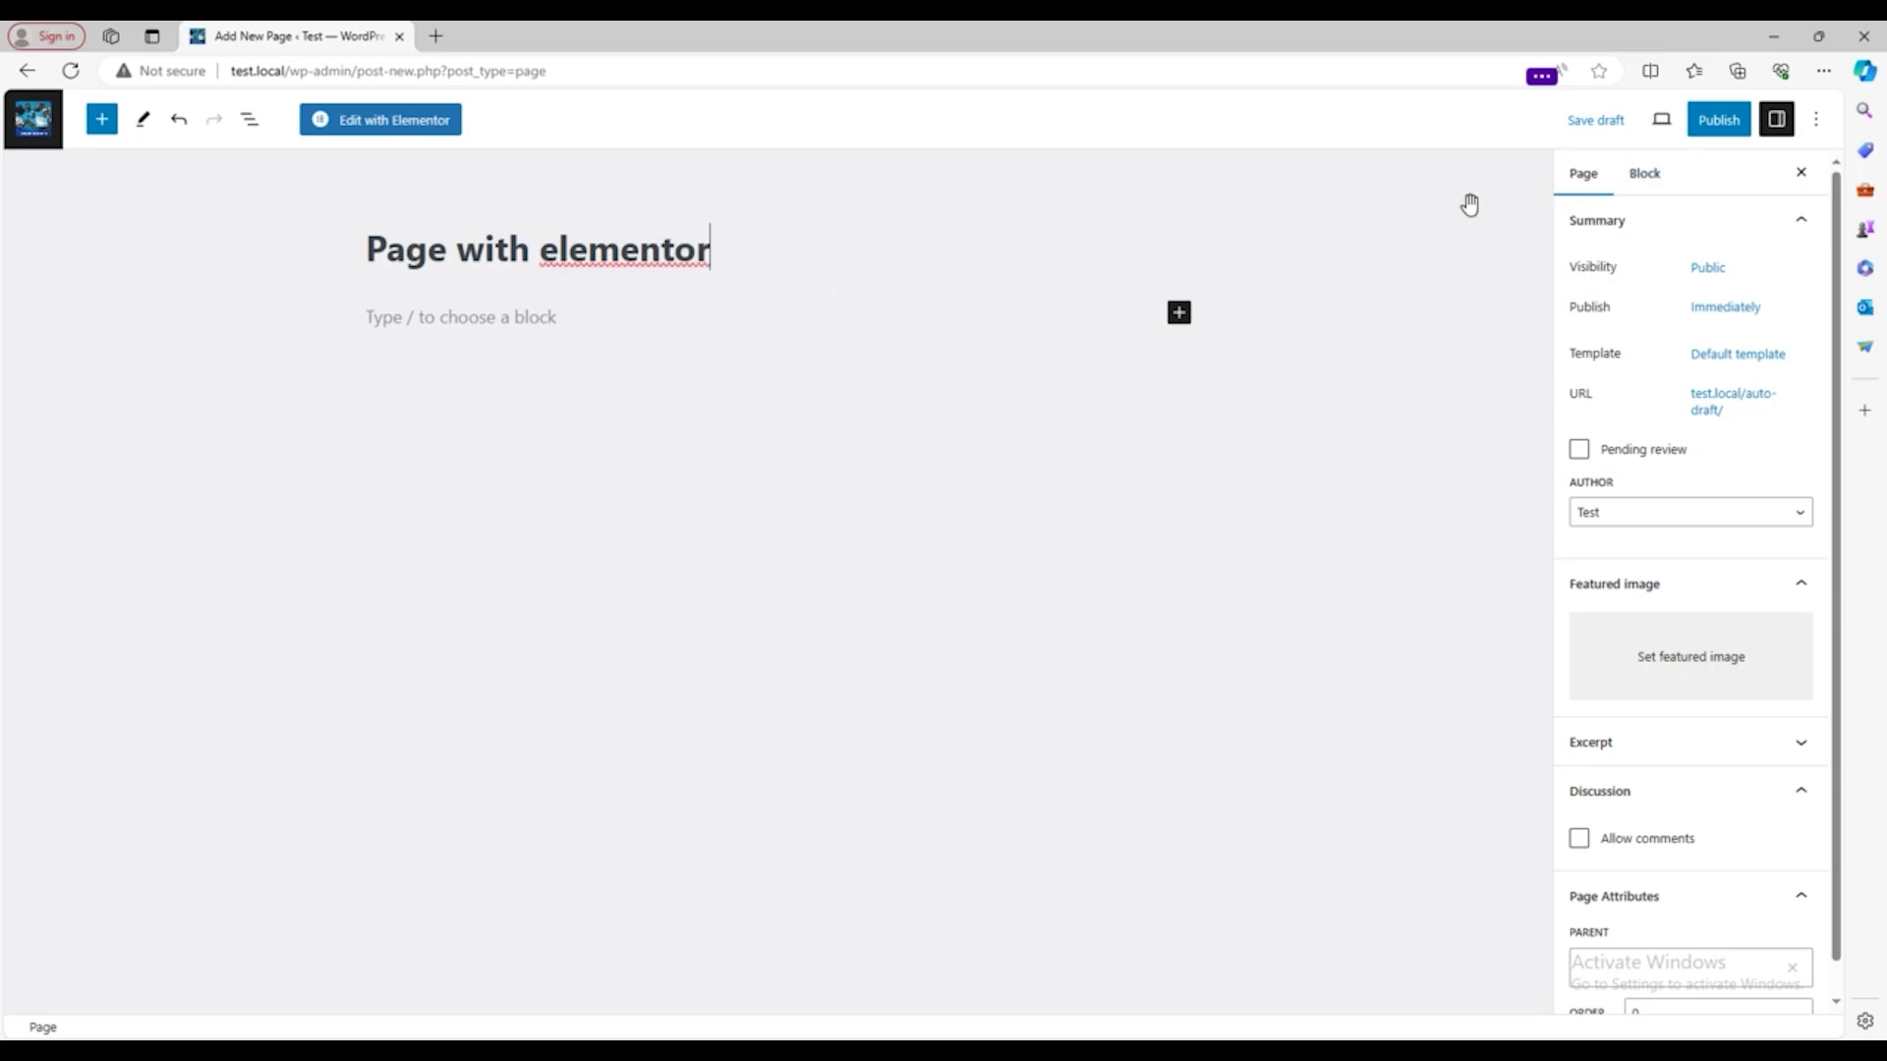
Step: Publish the page "Page with elementor" and open it for editing with Elementor
click(1715, 126)
click(1657, 136)
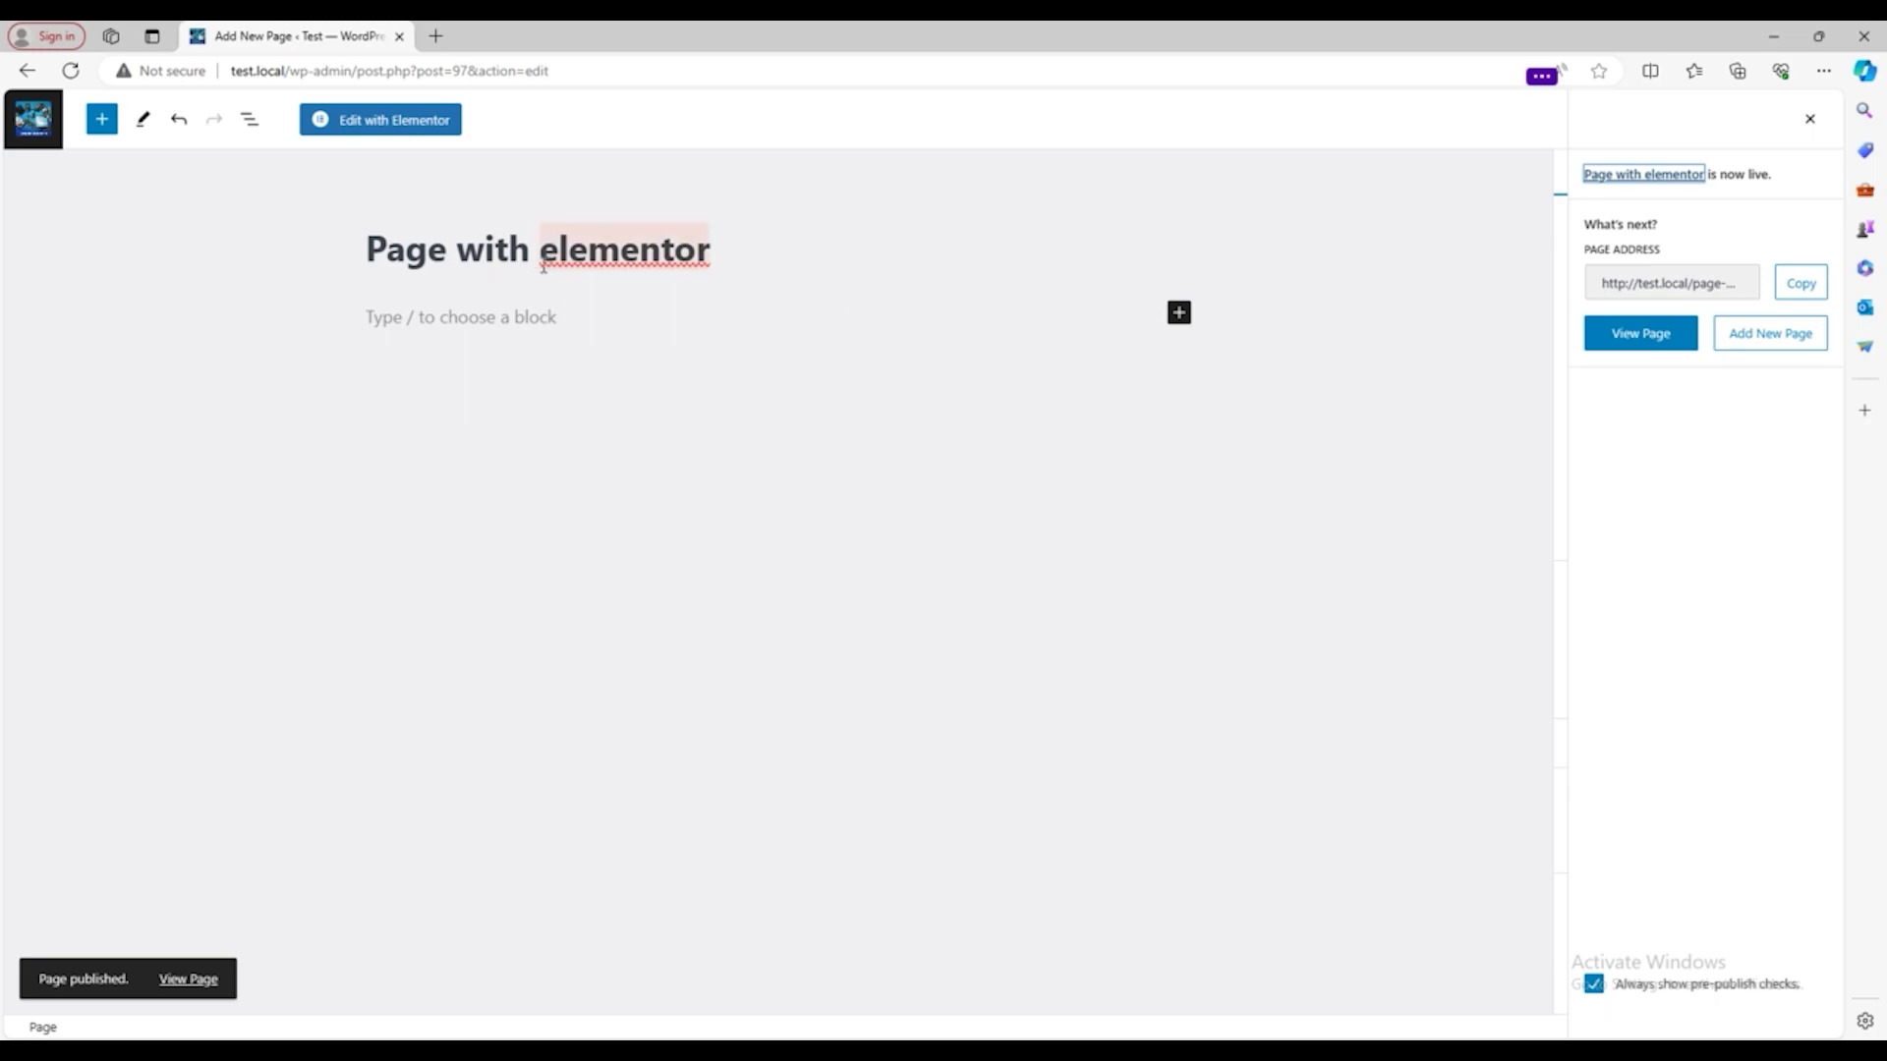
click(415, 129)
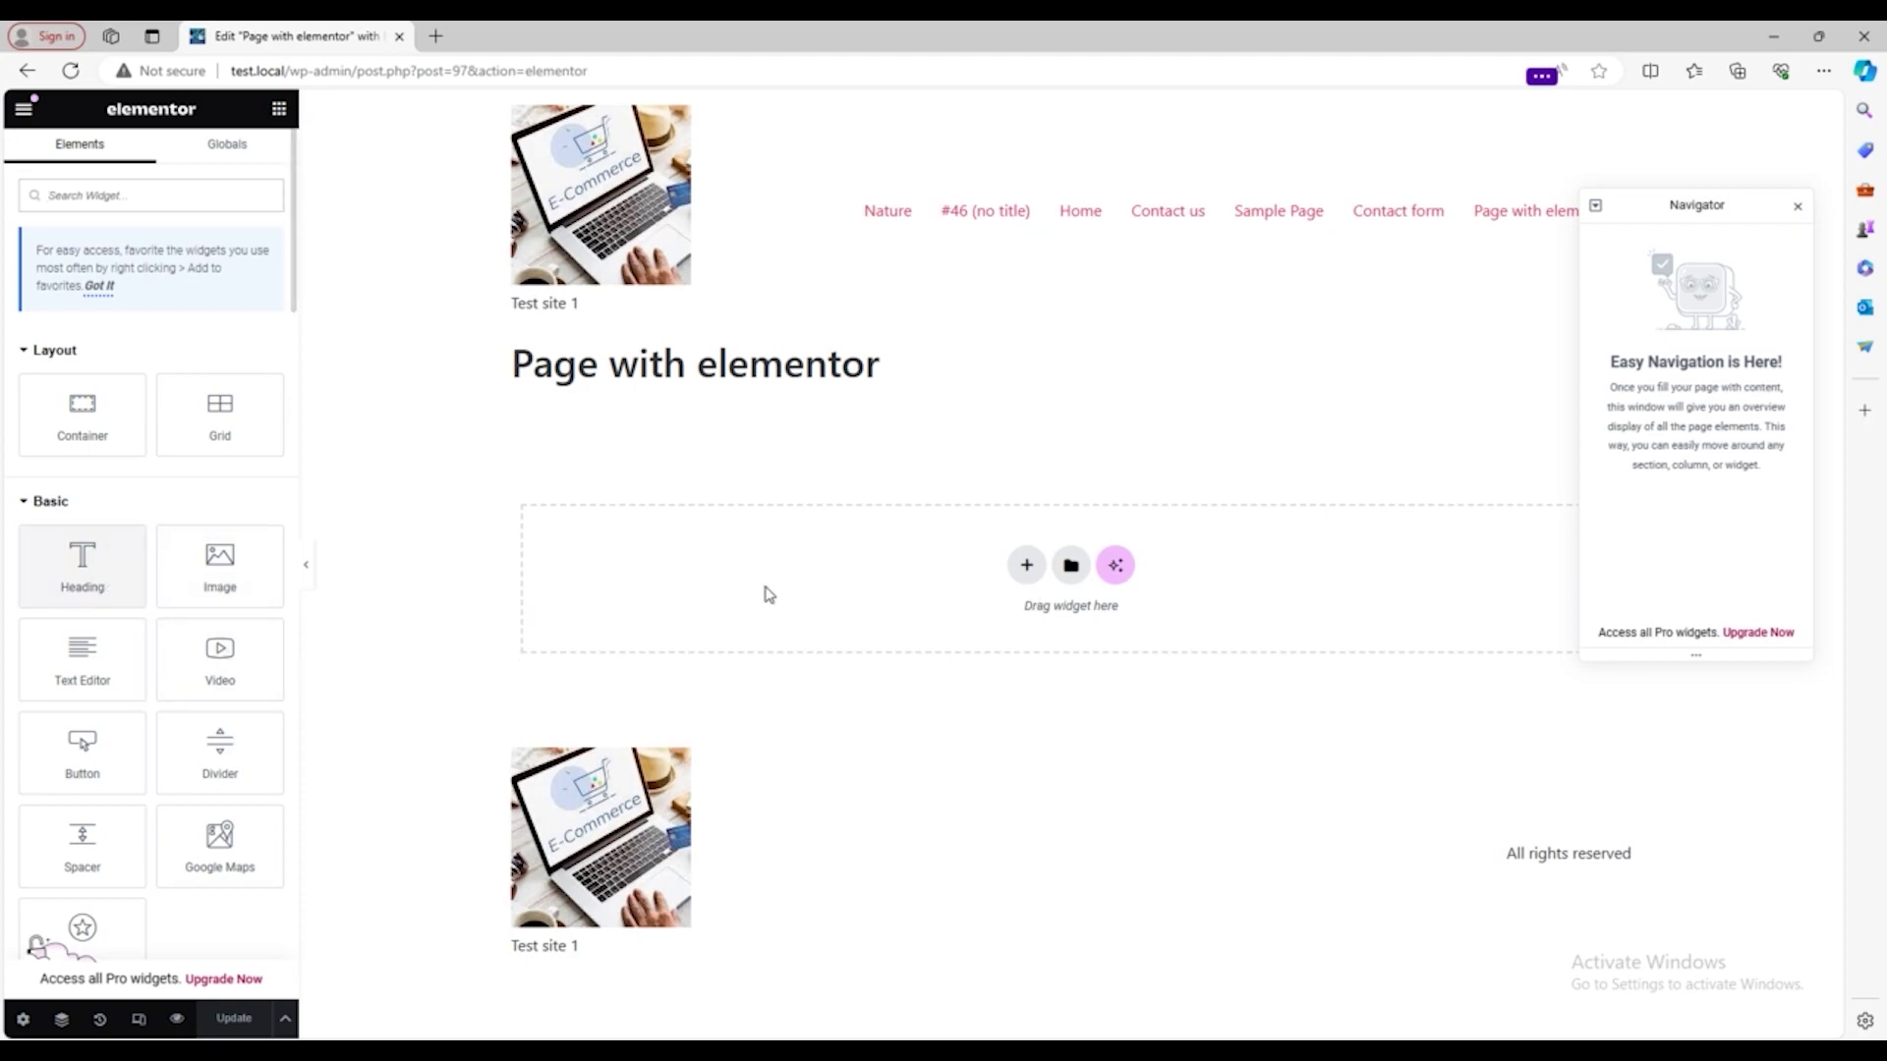
Step: Add a Heading widget directly below the page title and select its placeholder title text
click(1026, 565)
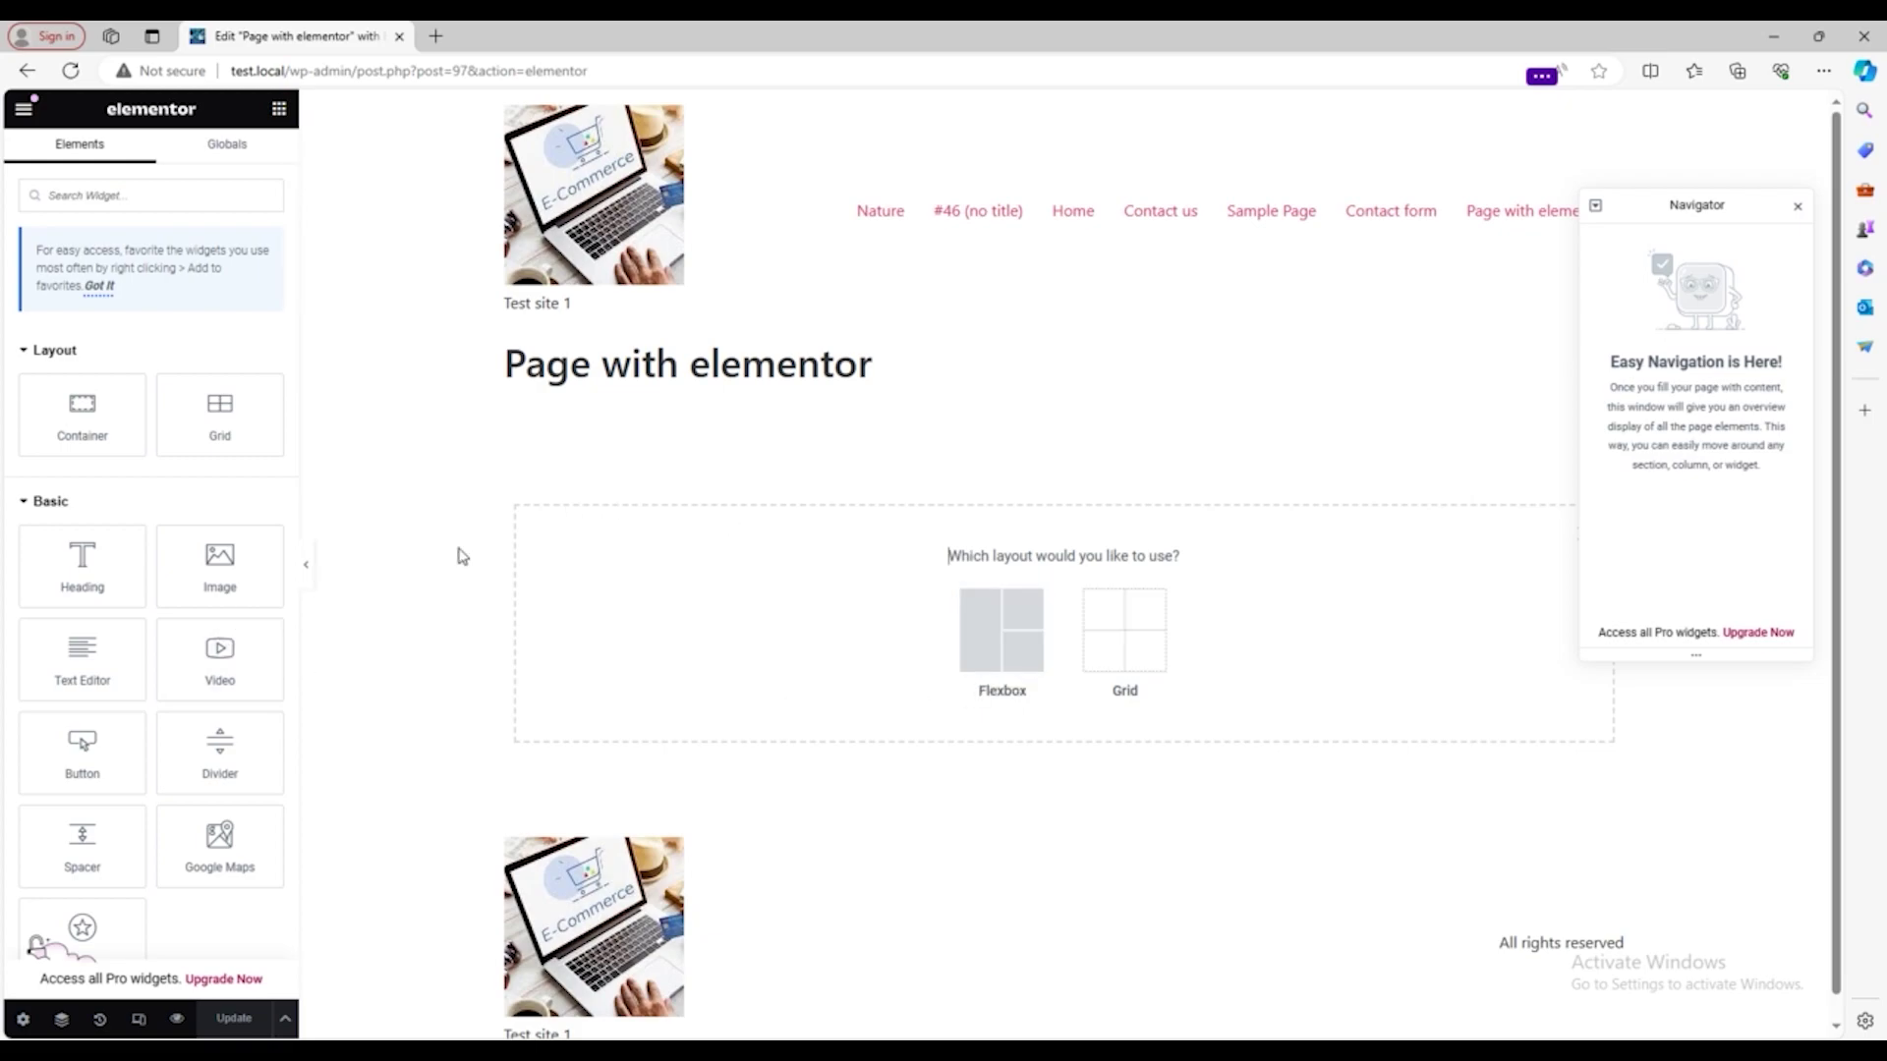
drag(73, 568, 780, 513)
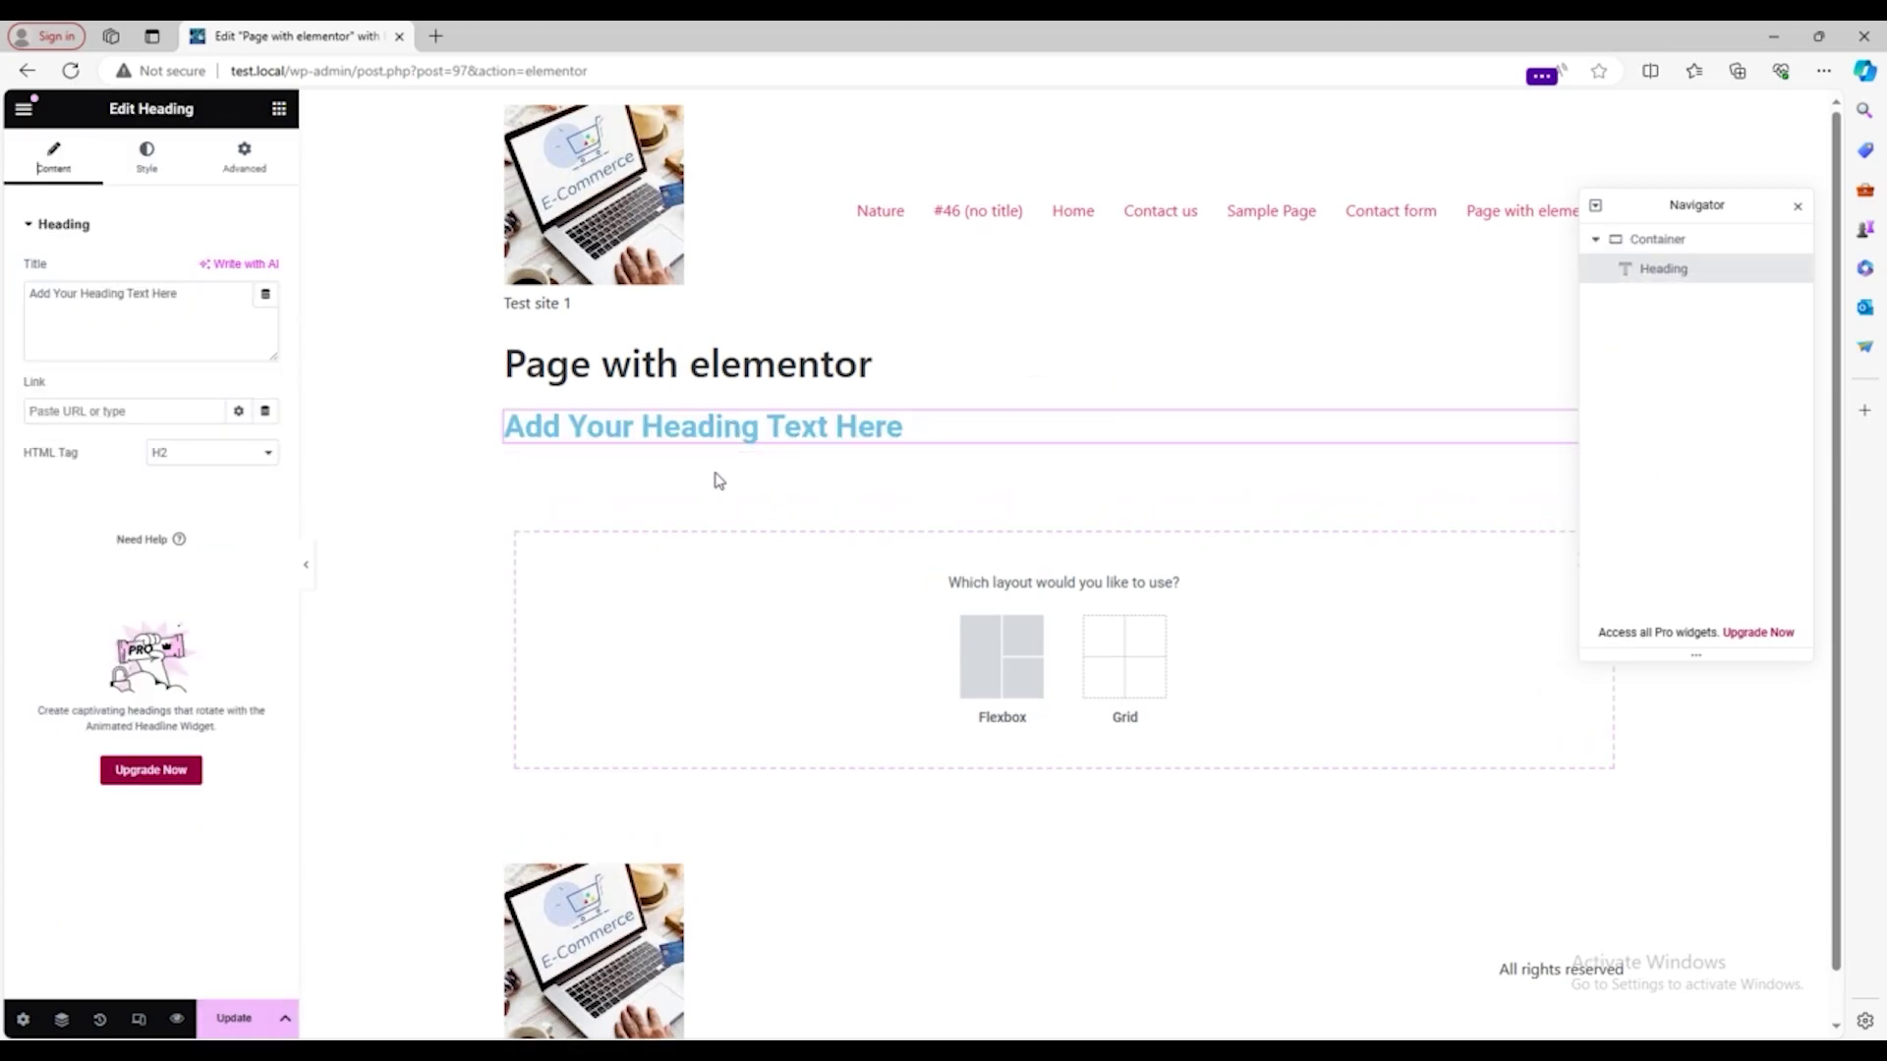
drag(934, 430, 831, 426)
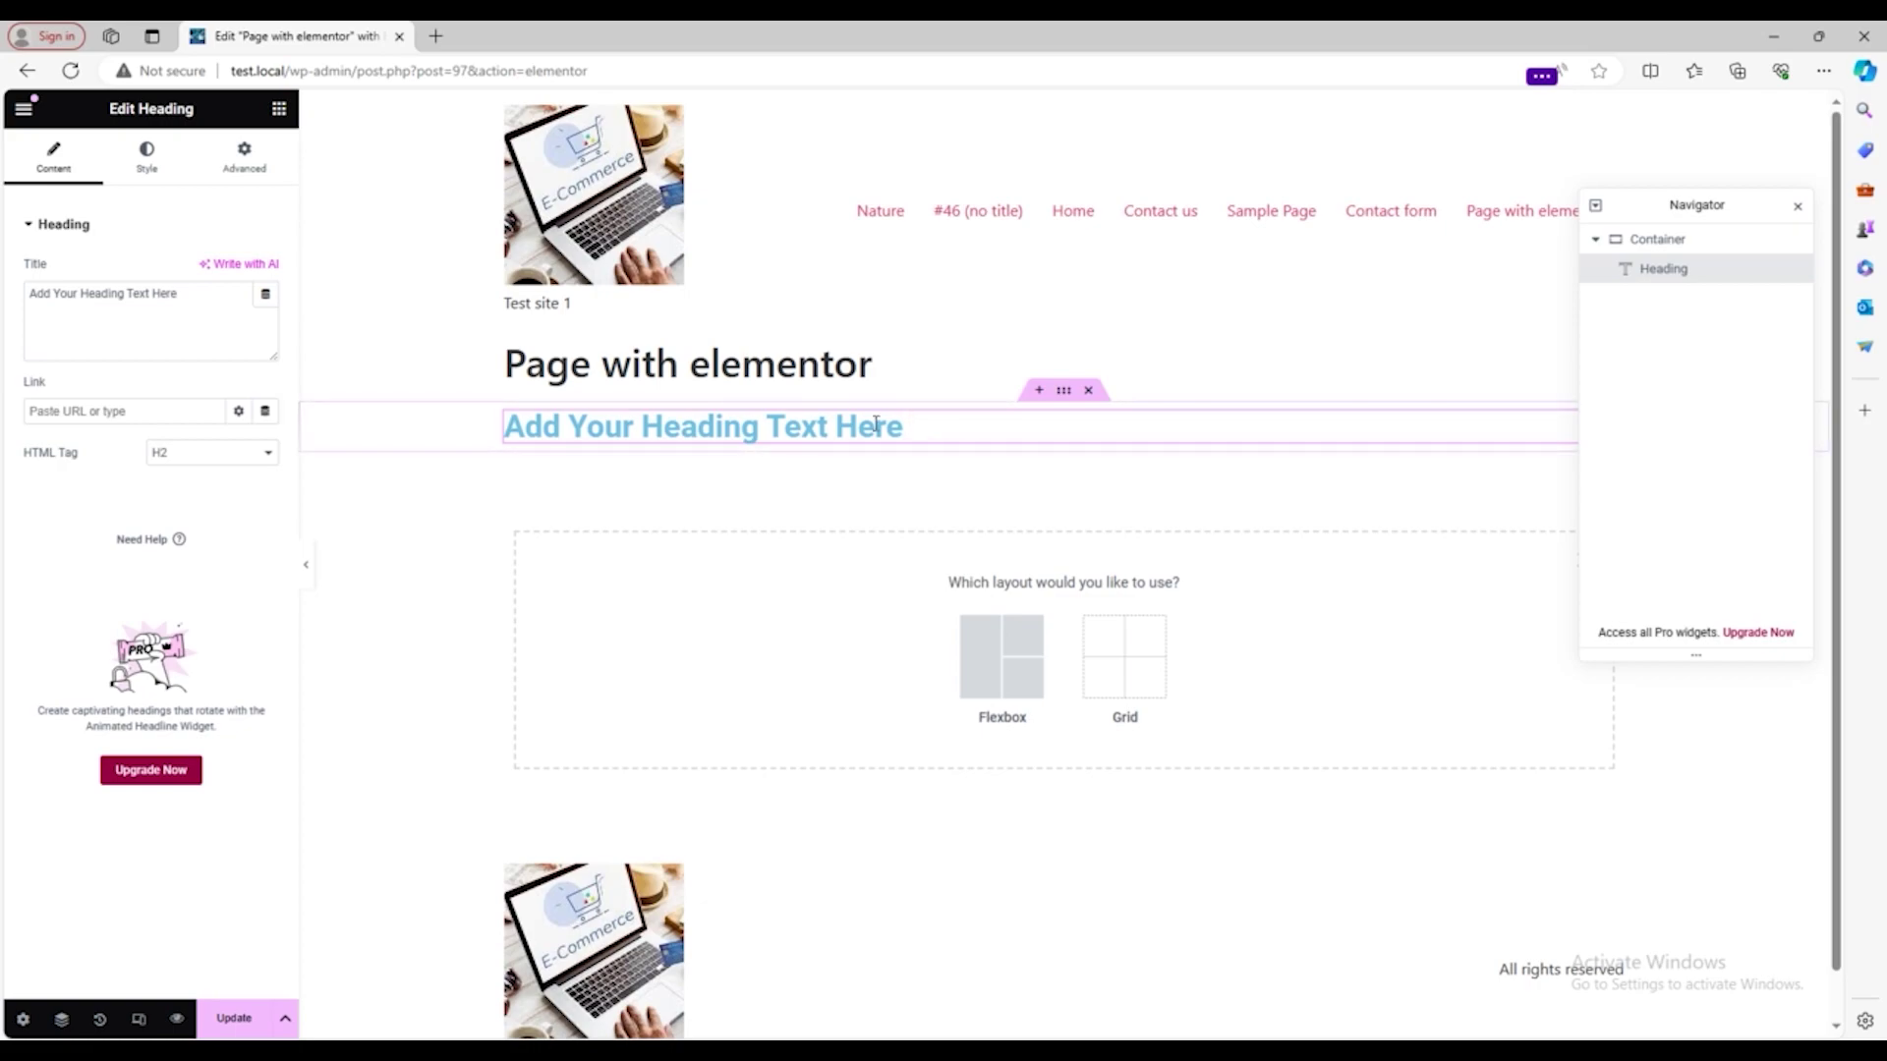
drag(218, 295, 8, 309)
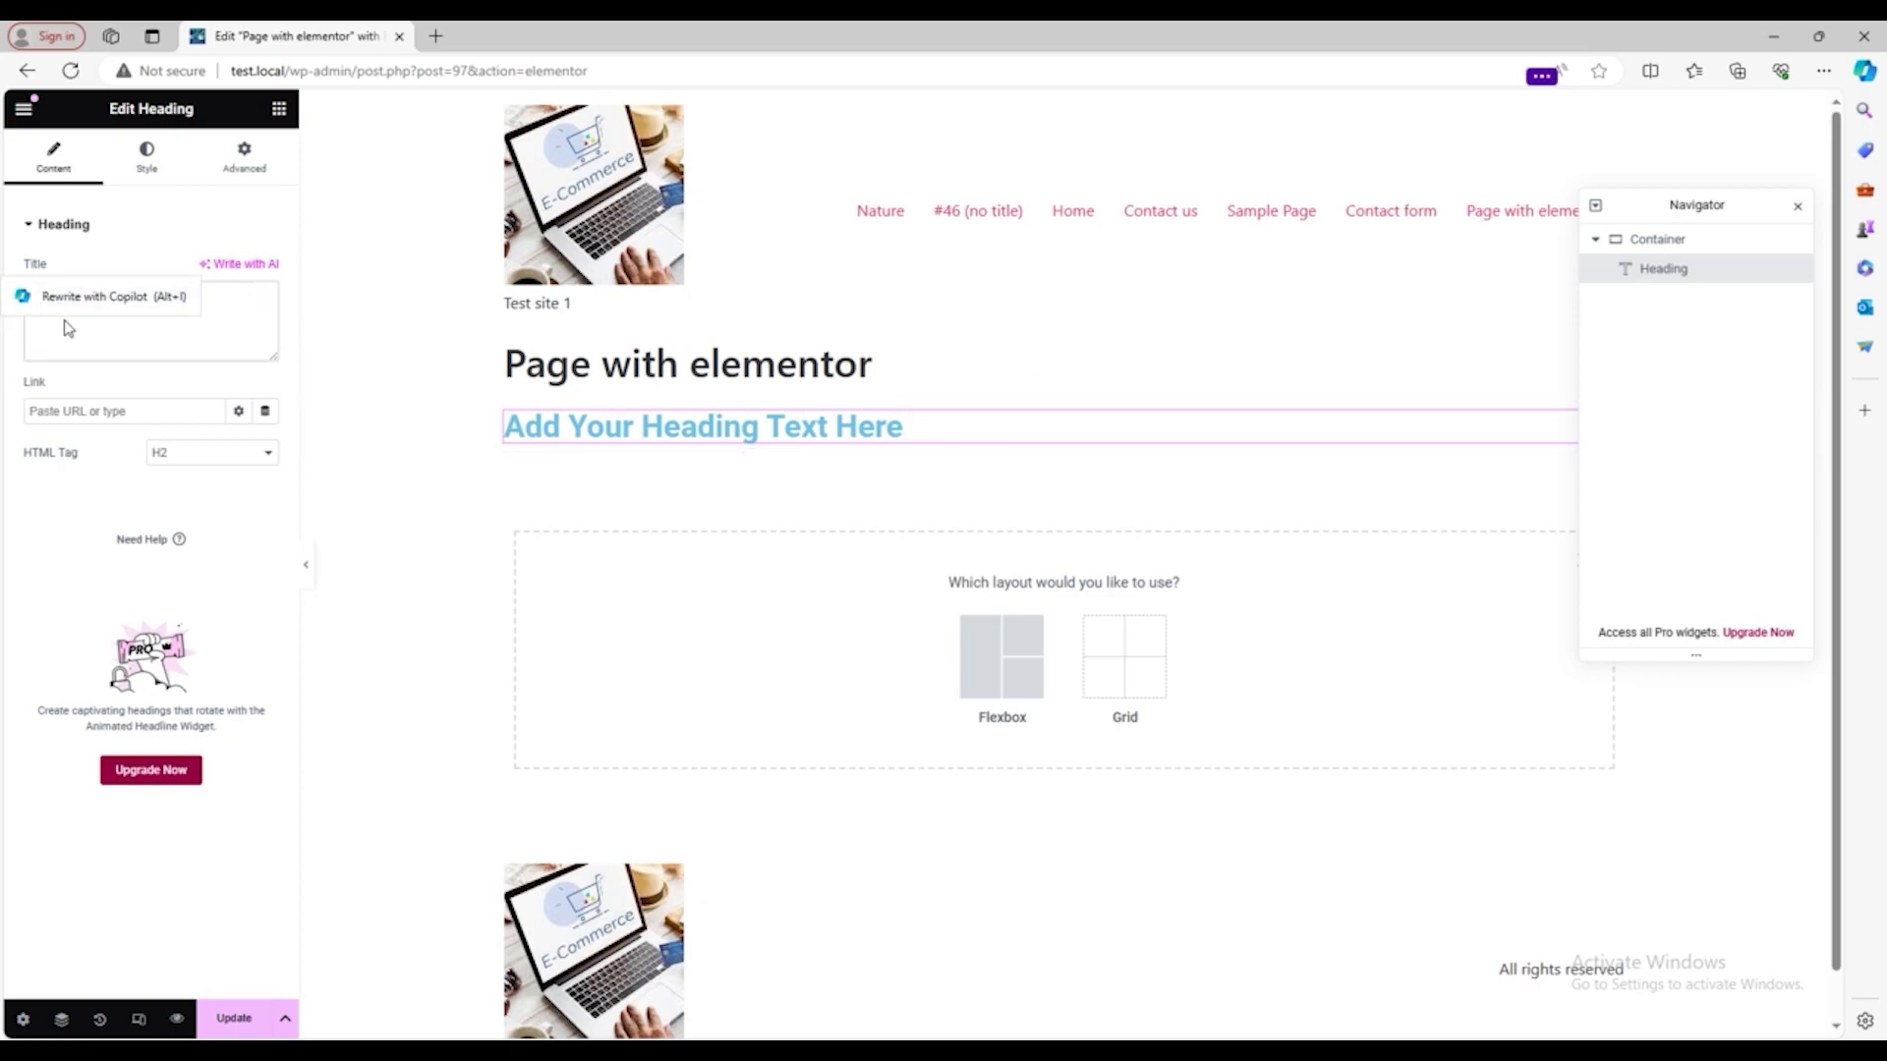
Step: Change the heading's text color to a dark blue and dismiss the Global Colors tip
click(145, 161)
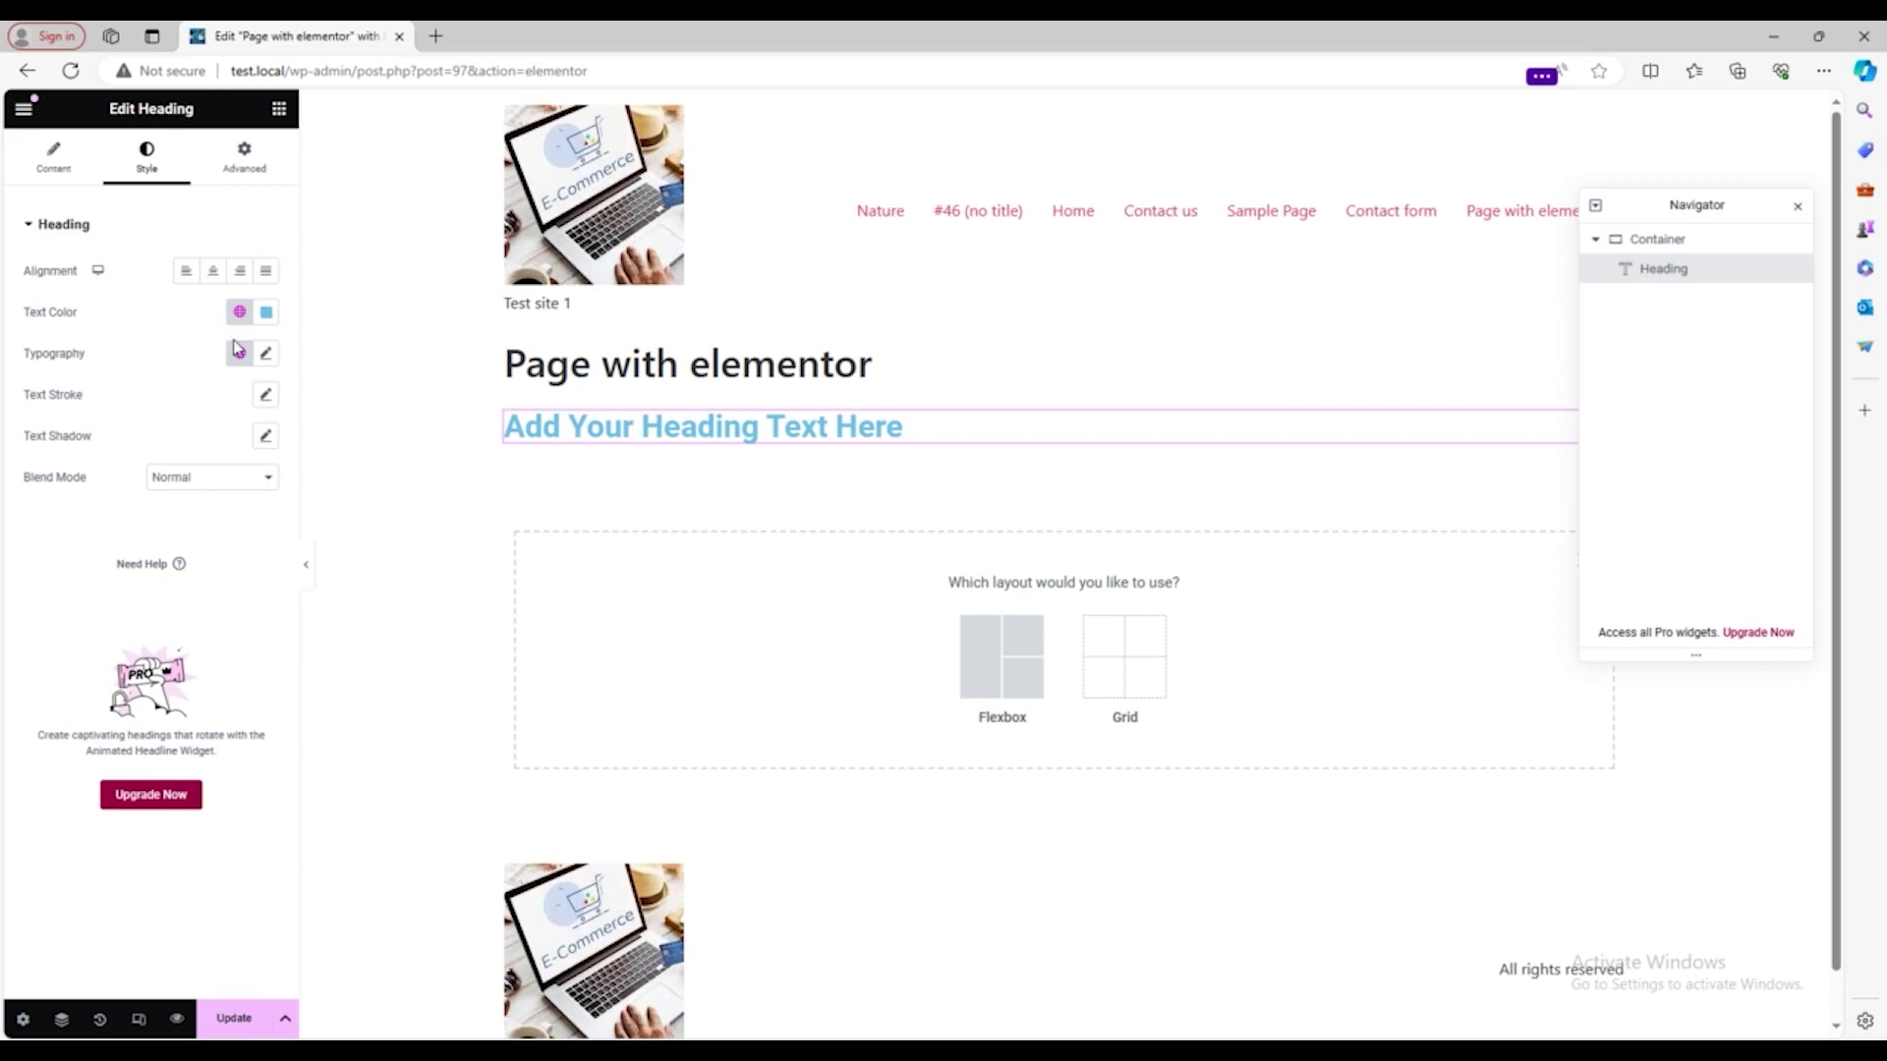
click(266, 312)
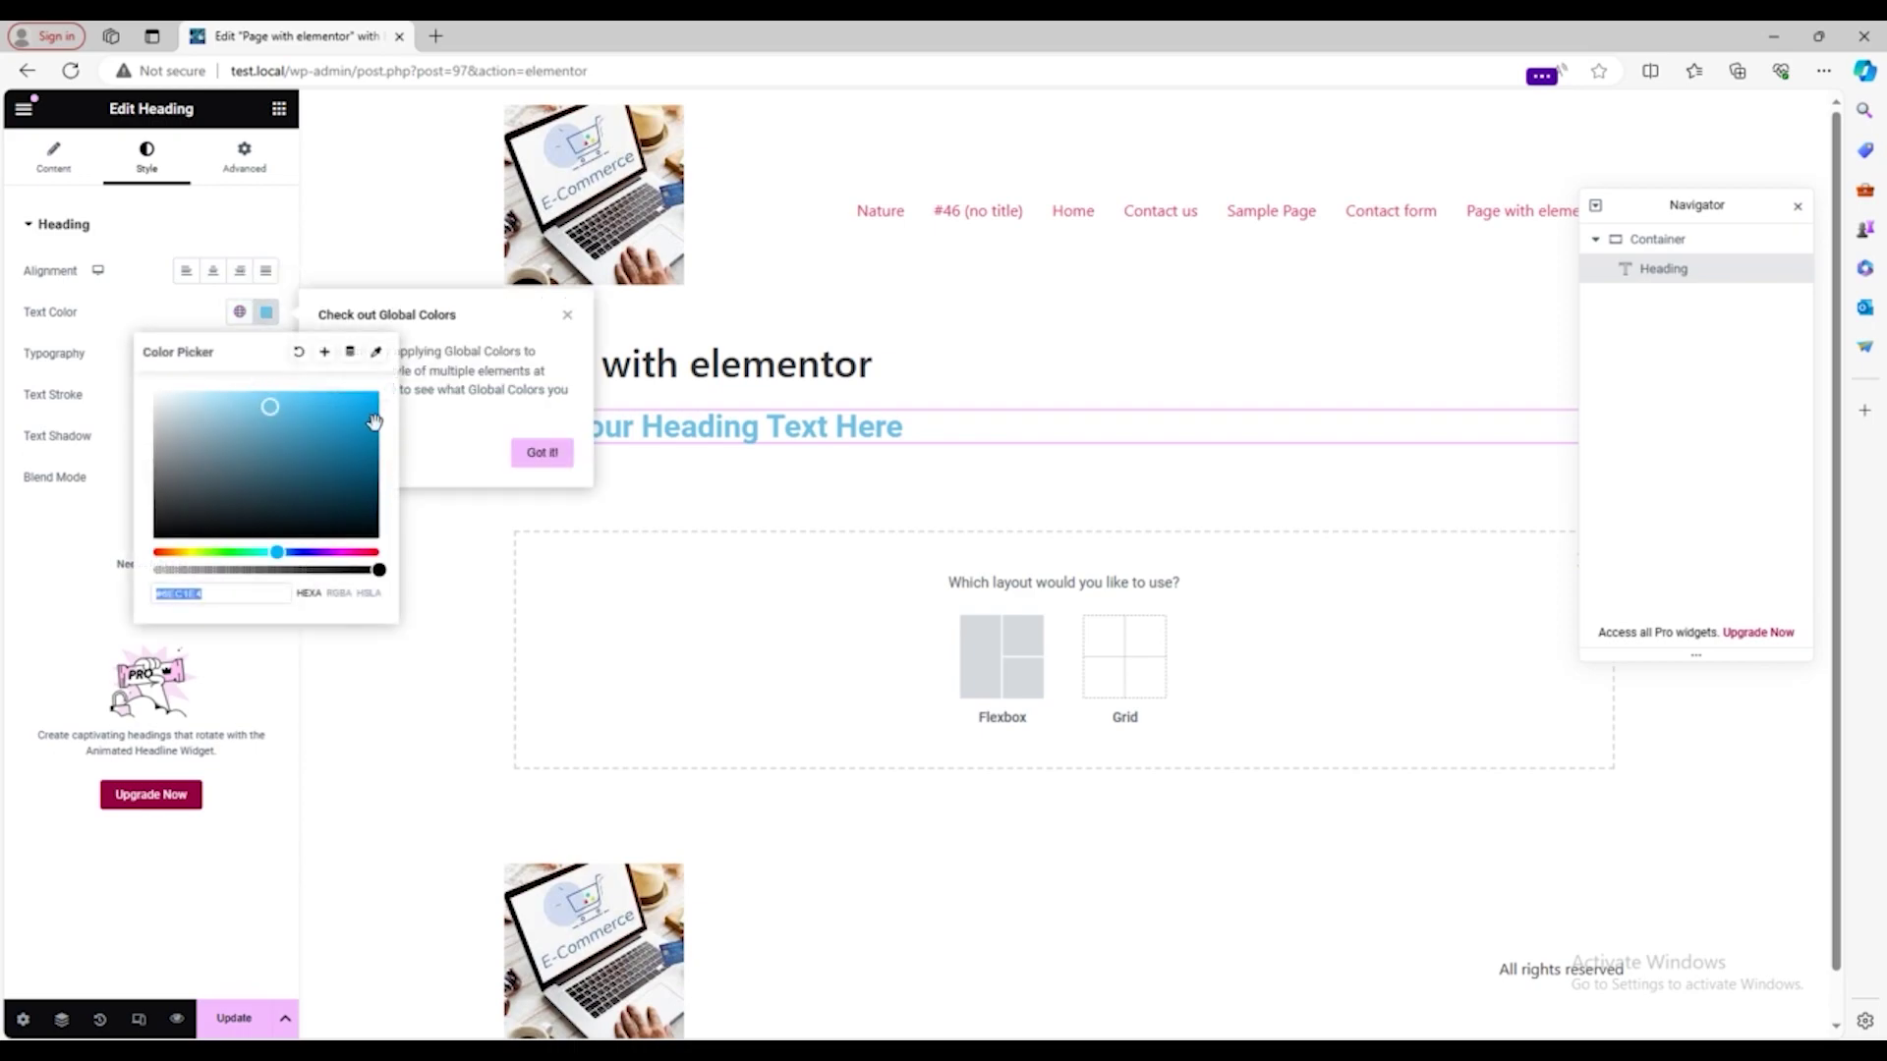
drag(282, 429, 341, 486)
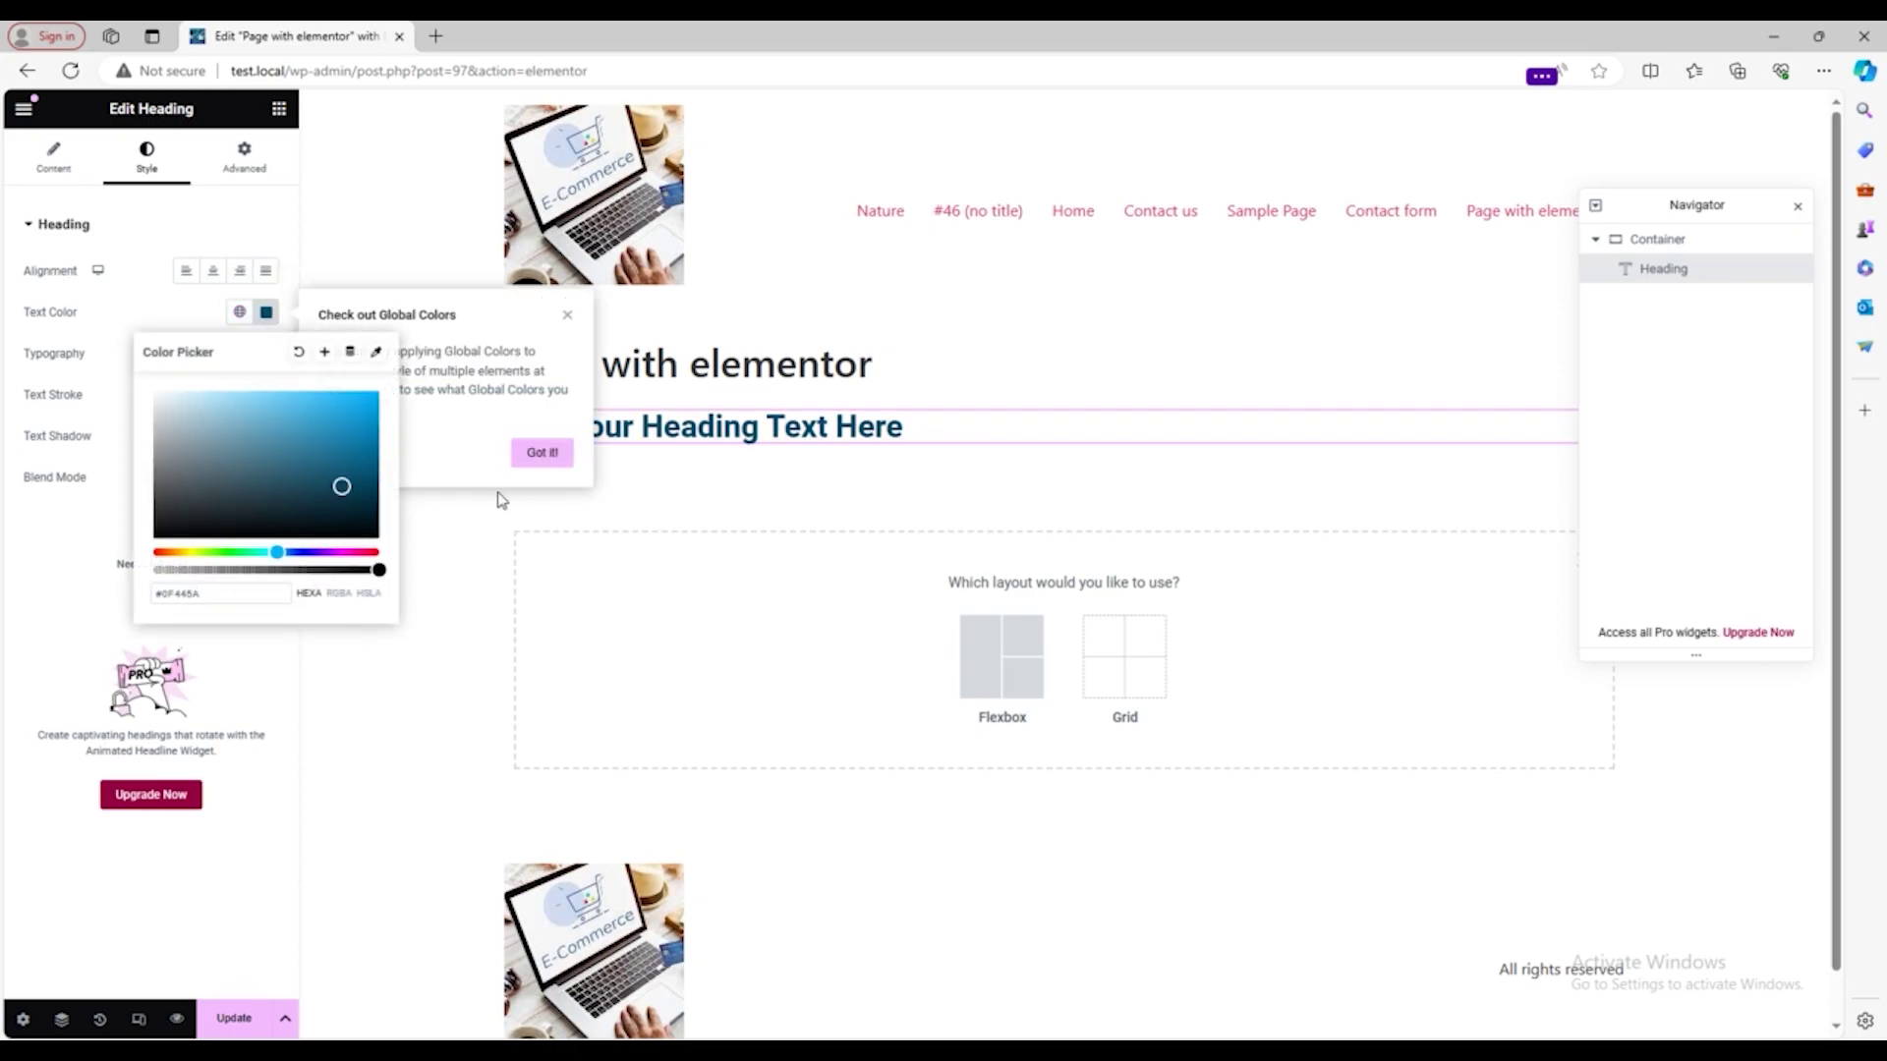
click(541, 452)
Step: Review the heading's Advanced settings, from layout to Custom CSS, and return to its content settings
click(236, 175)
scroll(135, 687, down, 6)
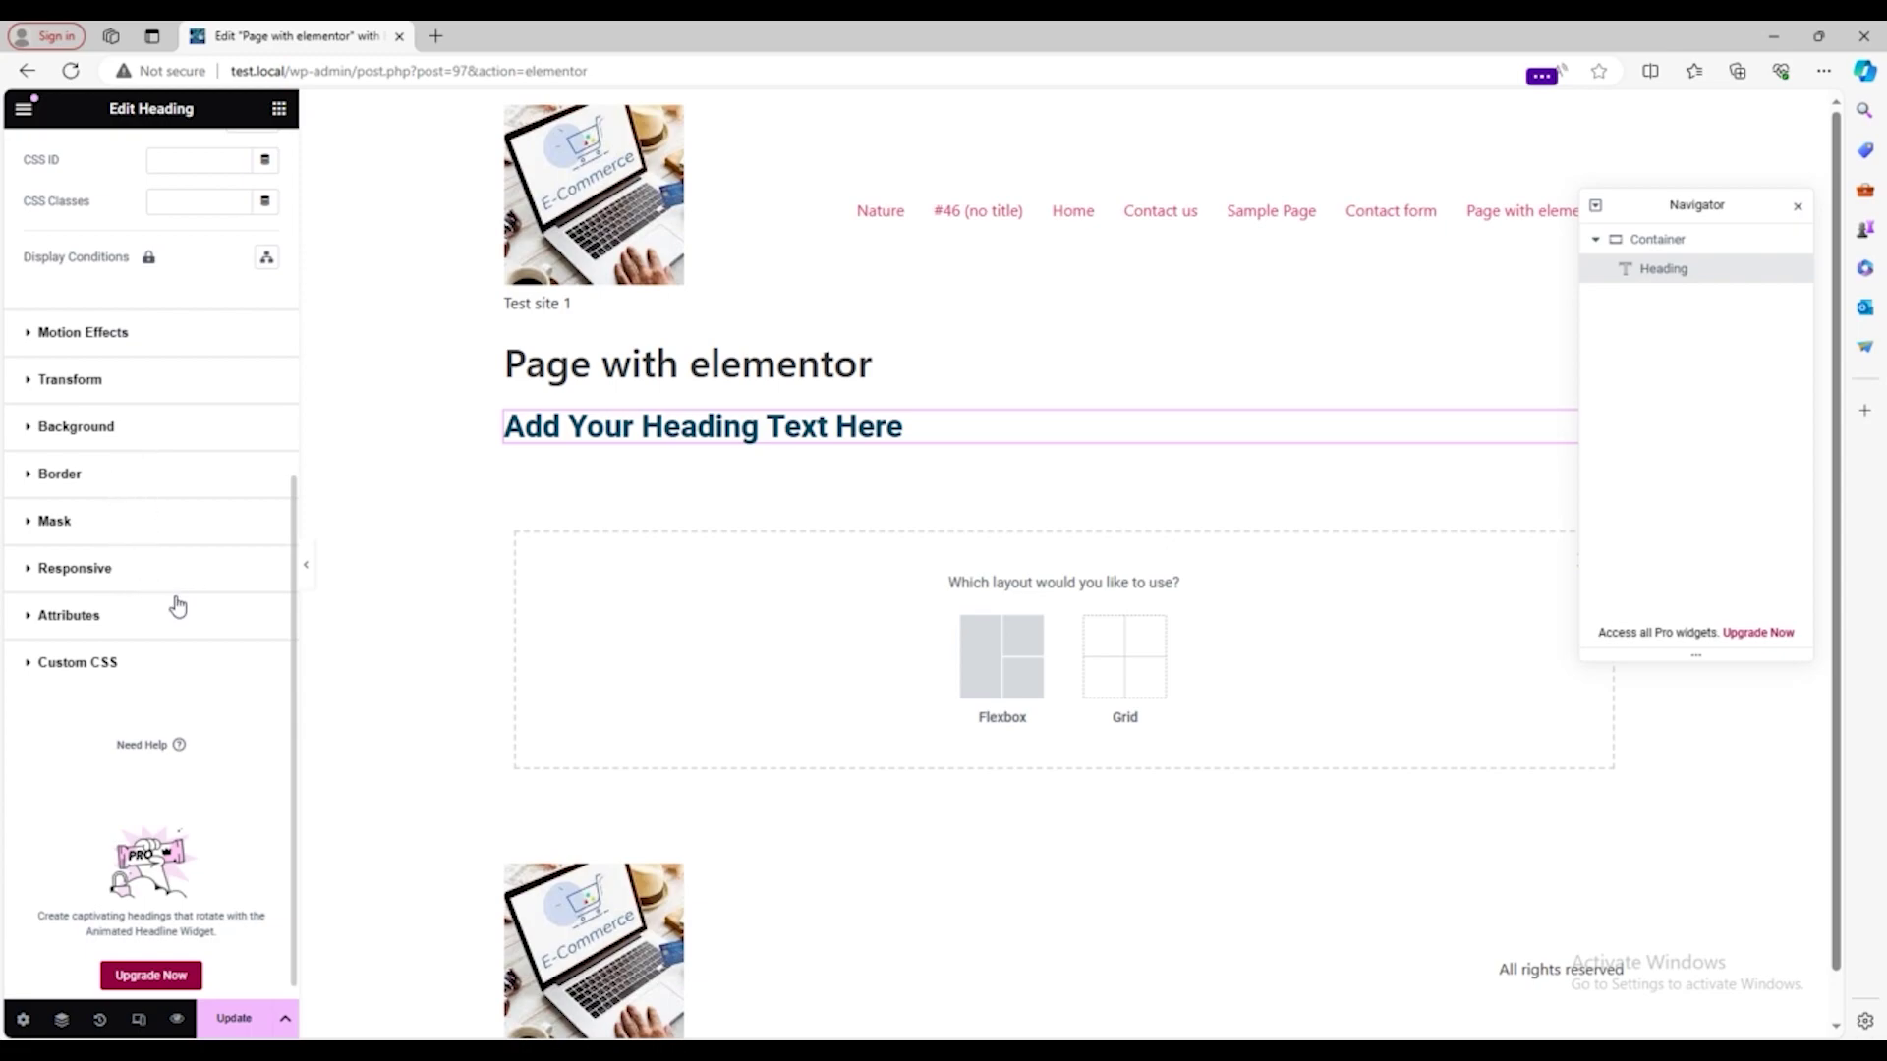
scroll(177, 604, up, 8)
click(83, 165)
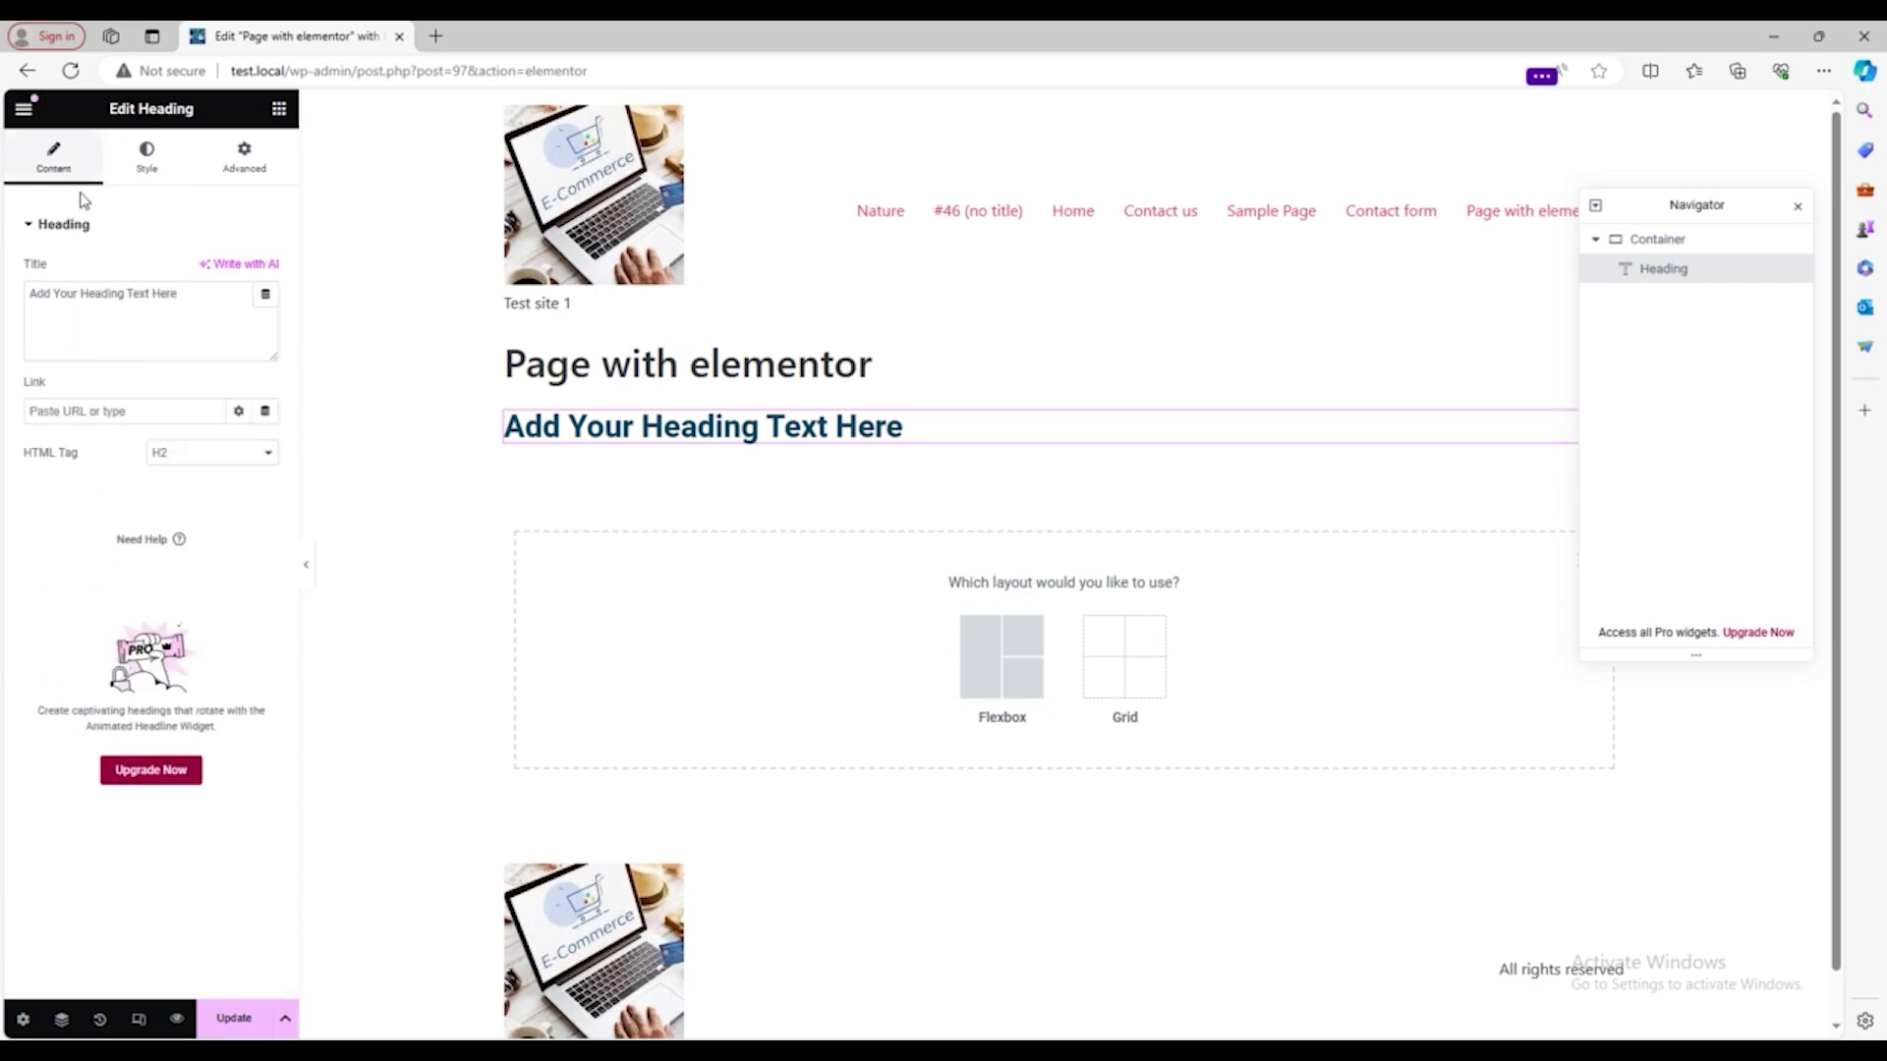
Step: Return to the widget library and look through the Basic, Pro and General widgets
right_click(26, 112)
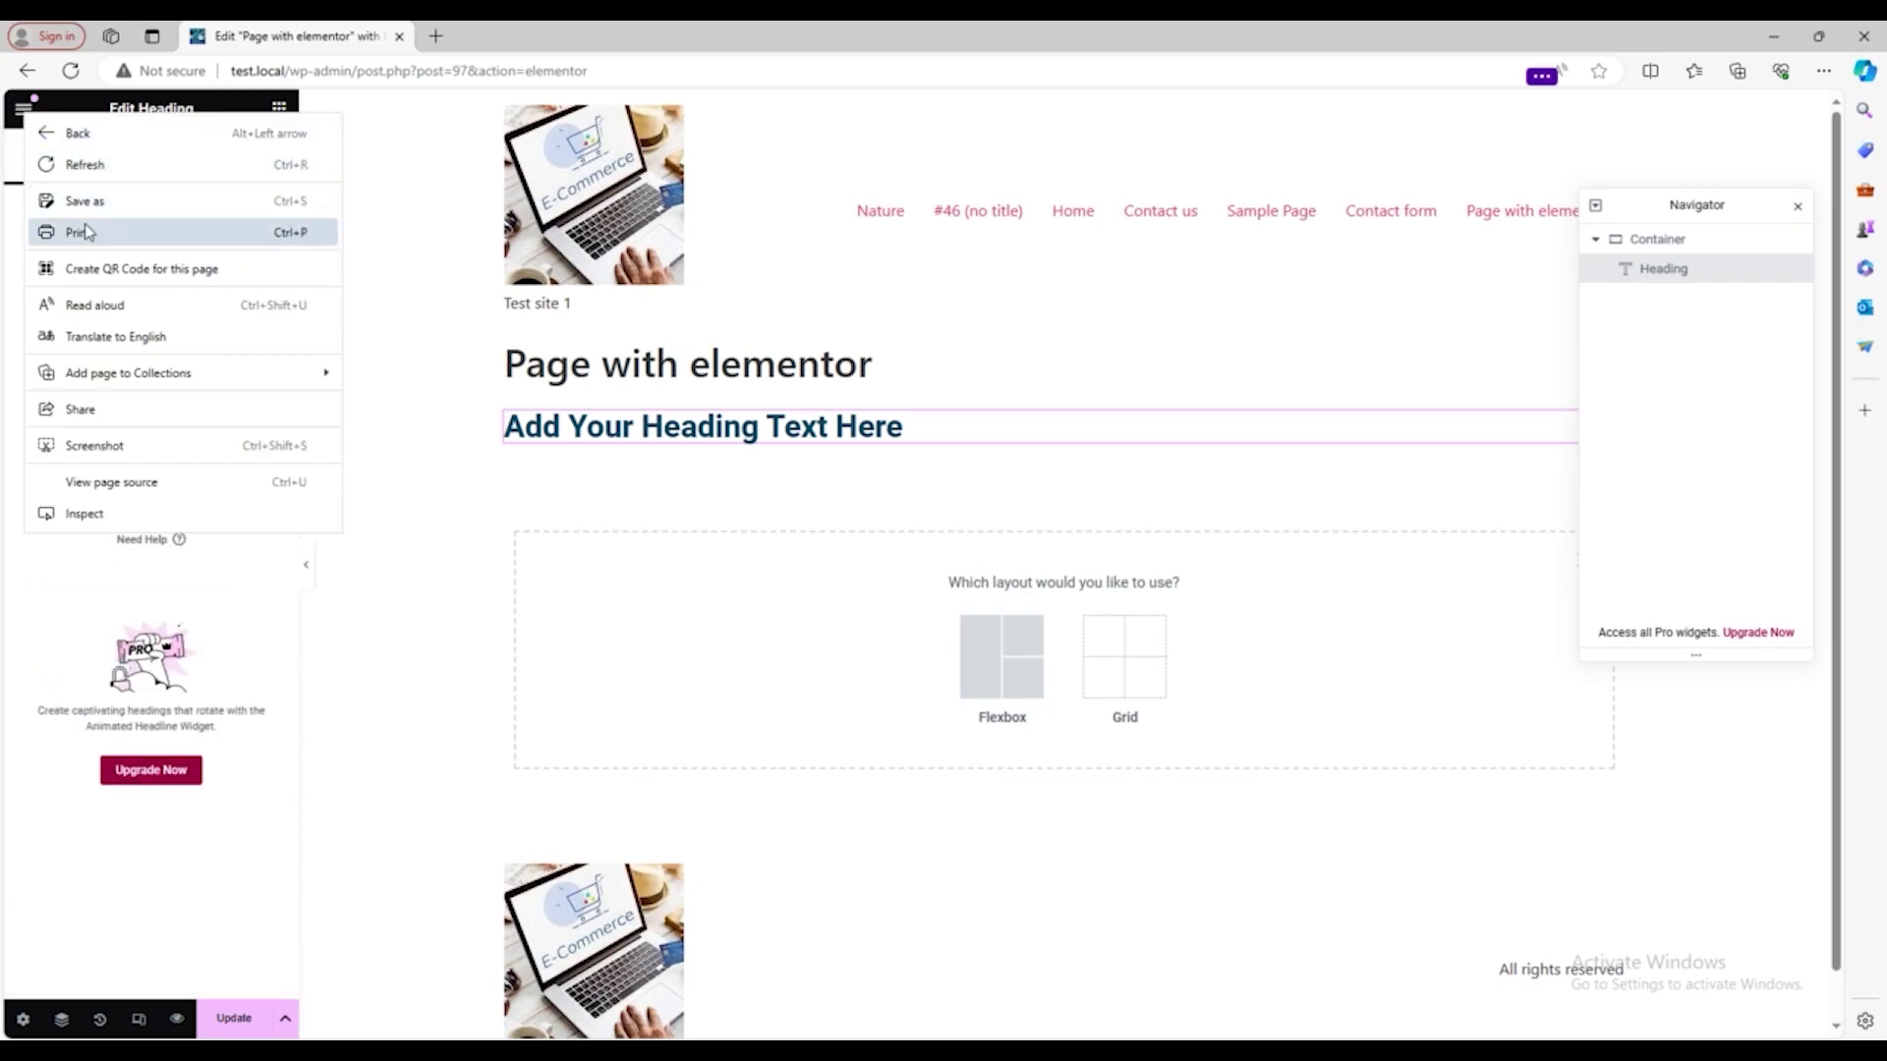
click(442, 410)
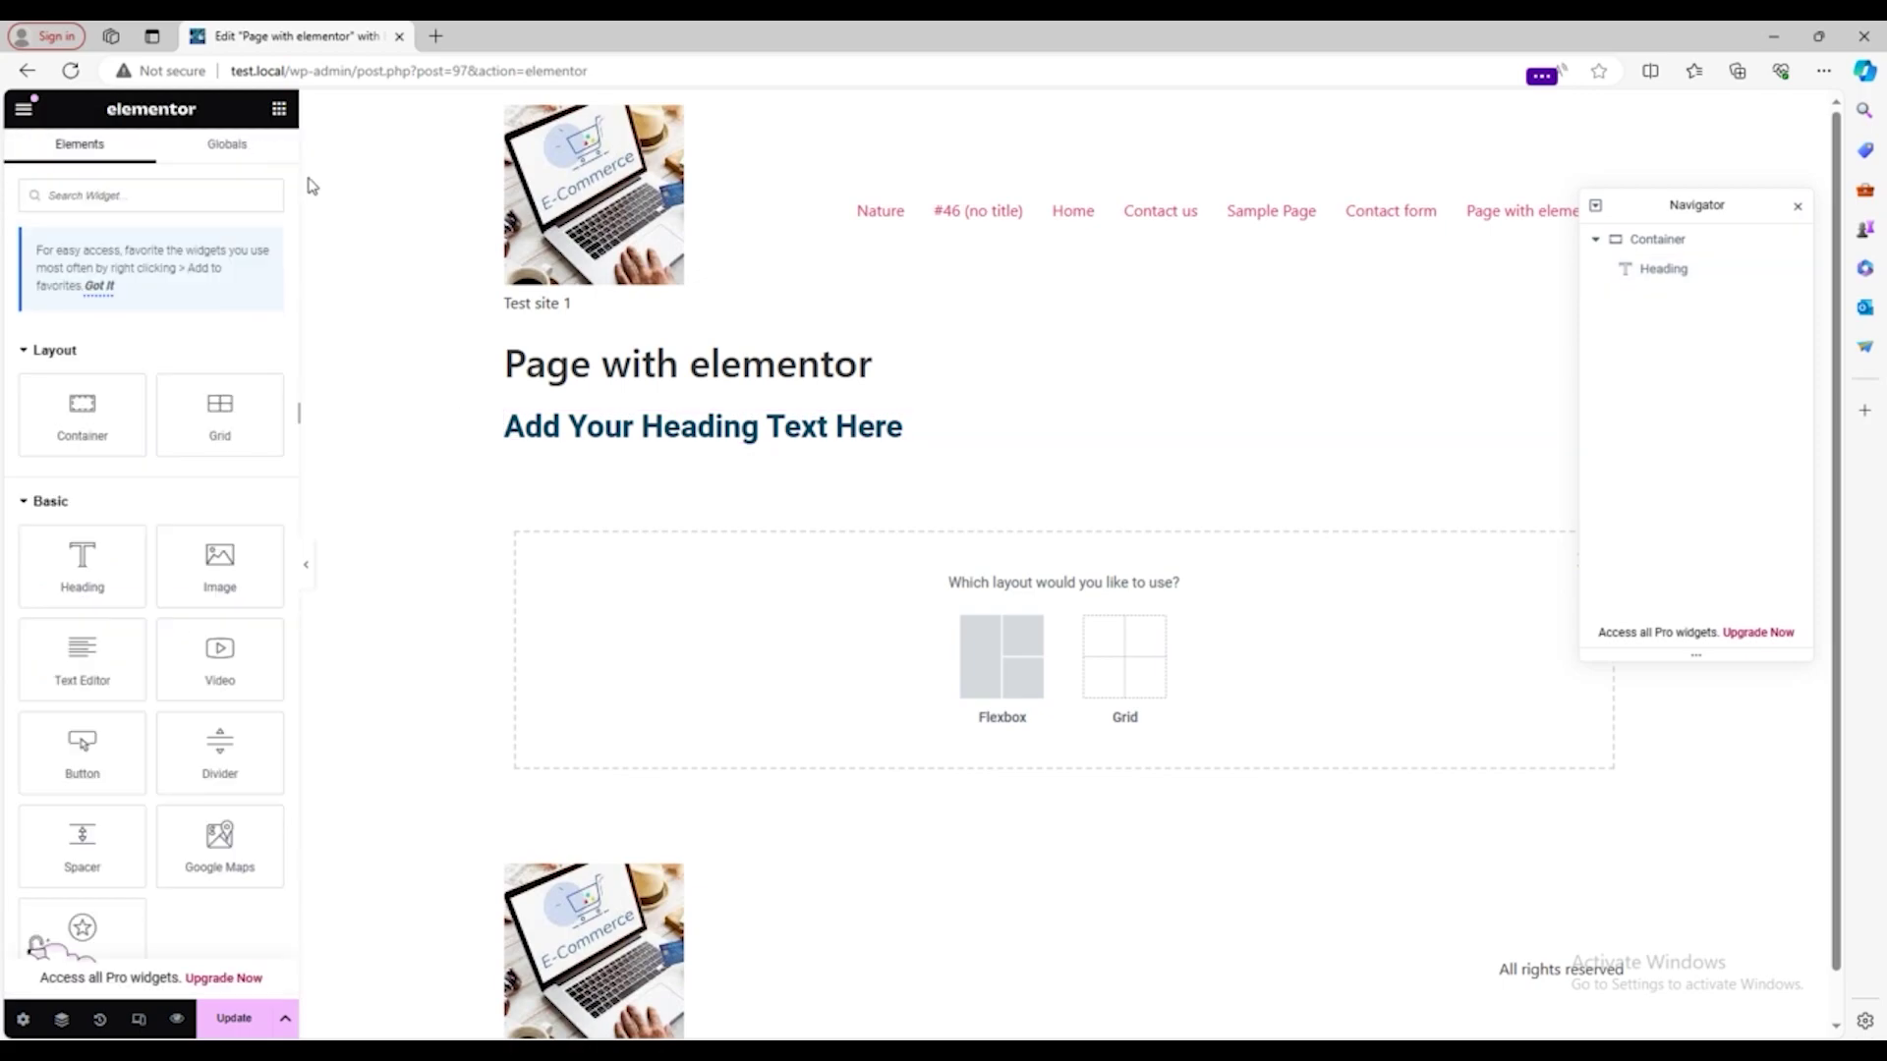
scroll(155, 658, down, 6)
scroll(155, 671, up, 3)
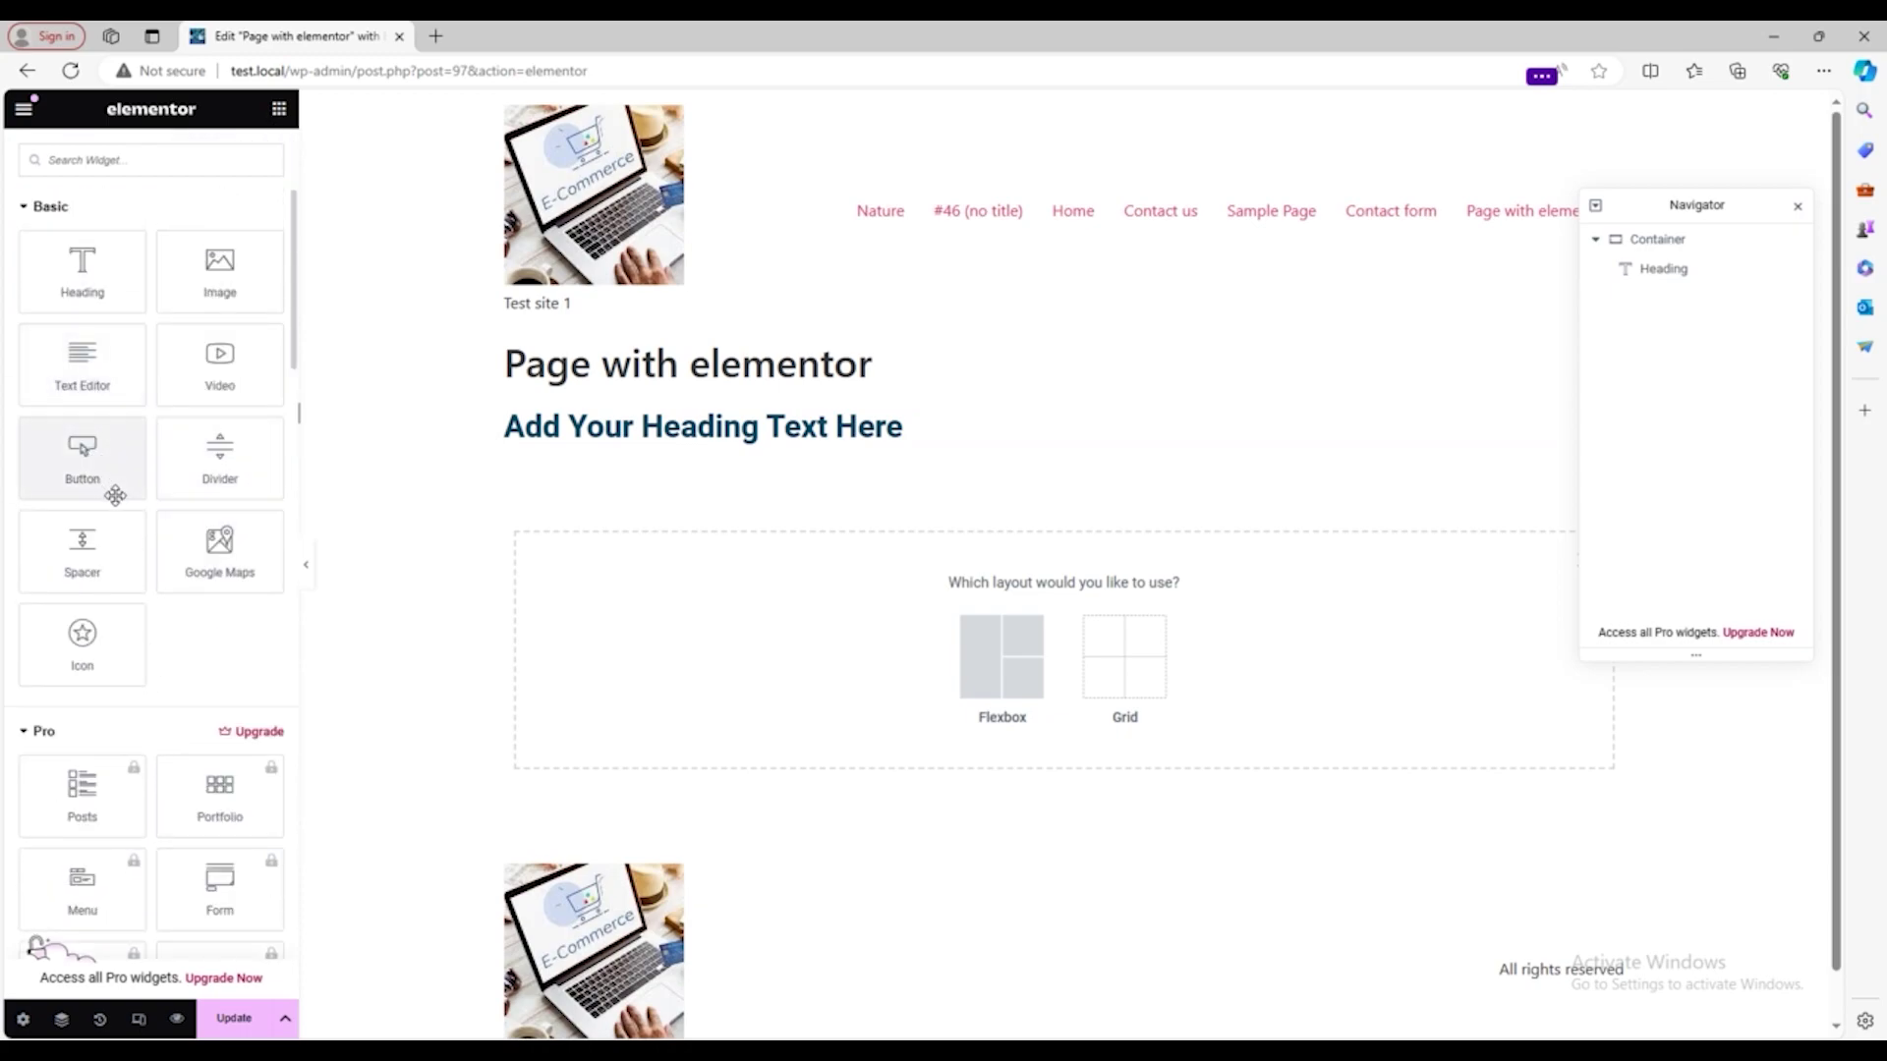
scroll(52, 645, down, 2)
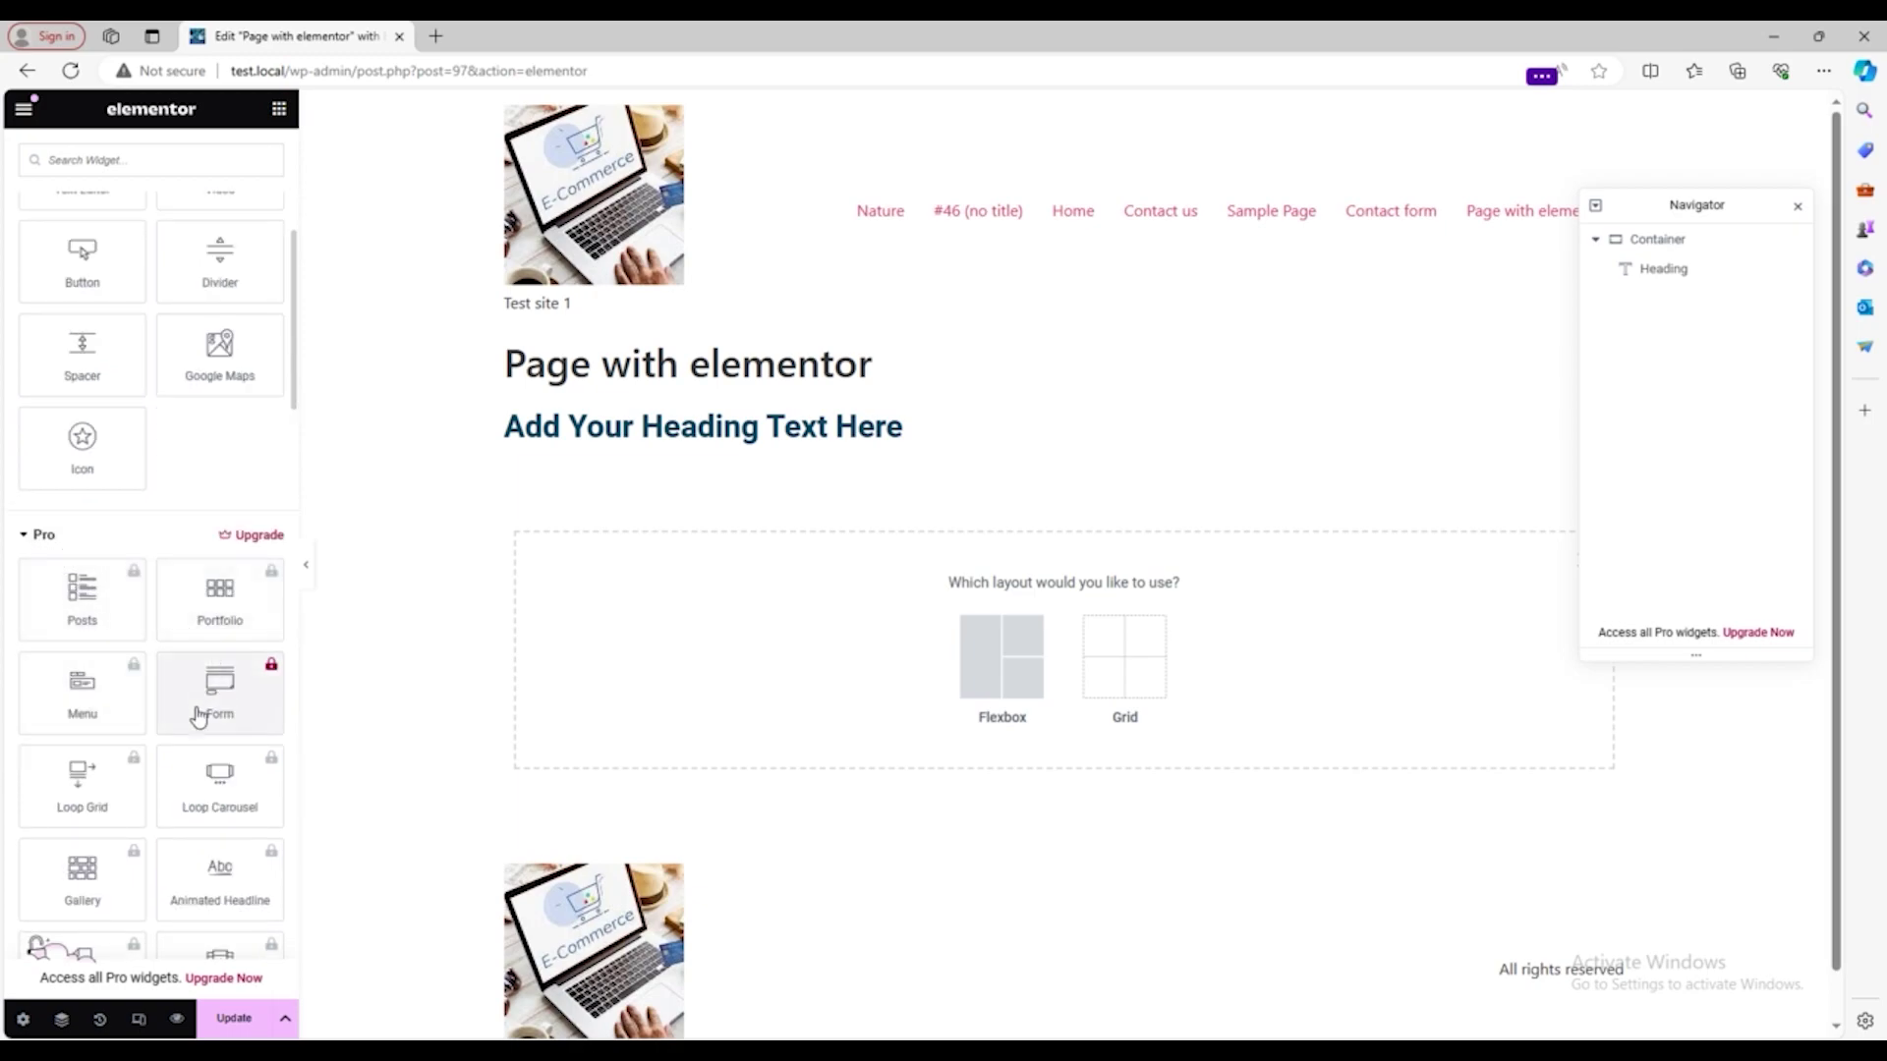
scroll(198, 725, down, 5)
scroll(199, 744, down, 7)
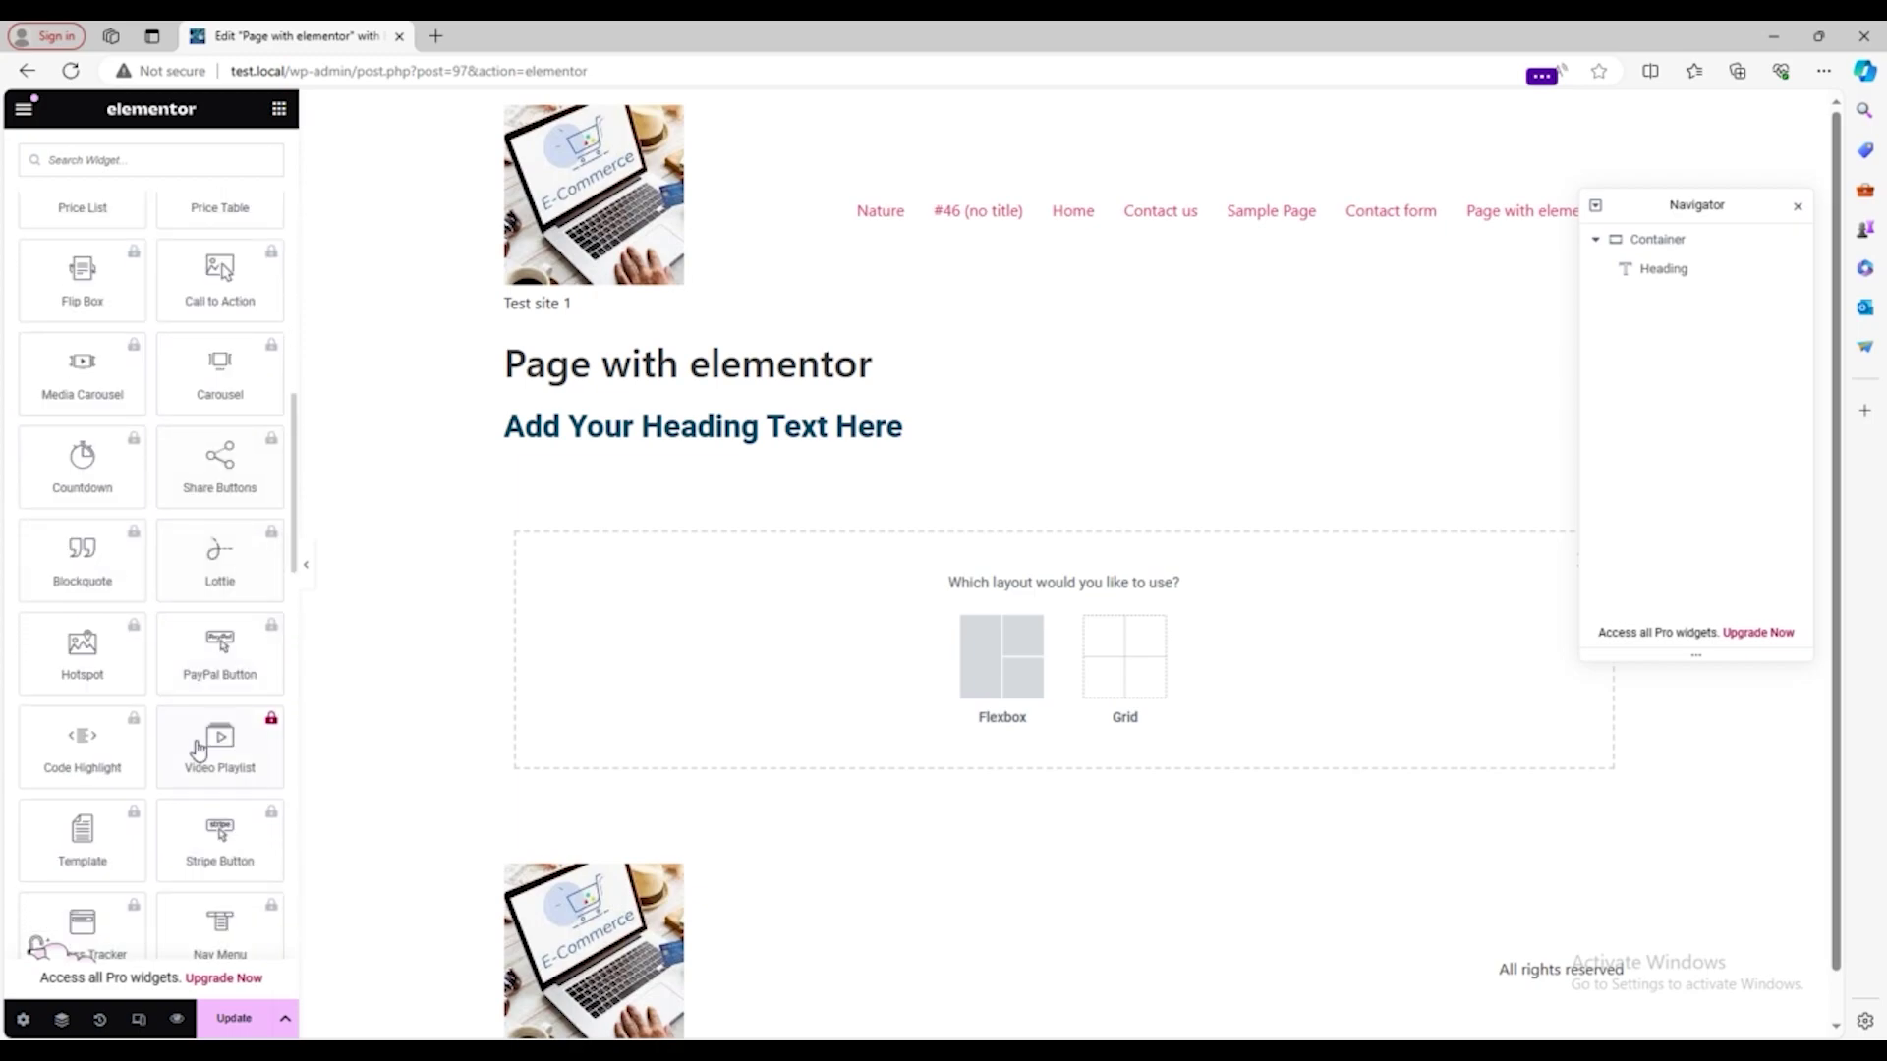
scroll(199, 762, down, 4)
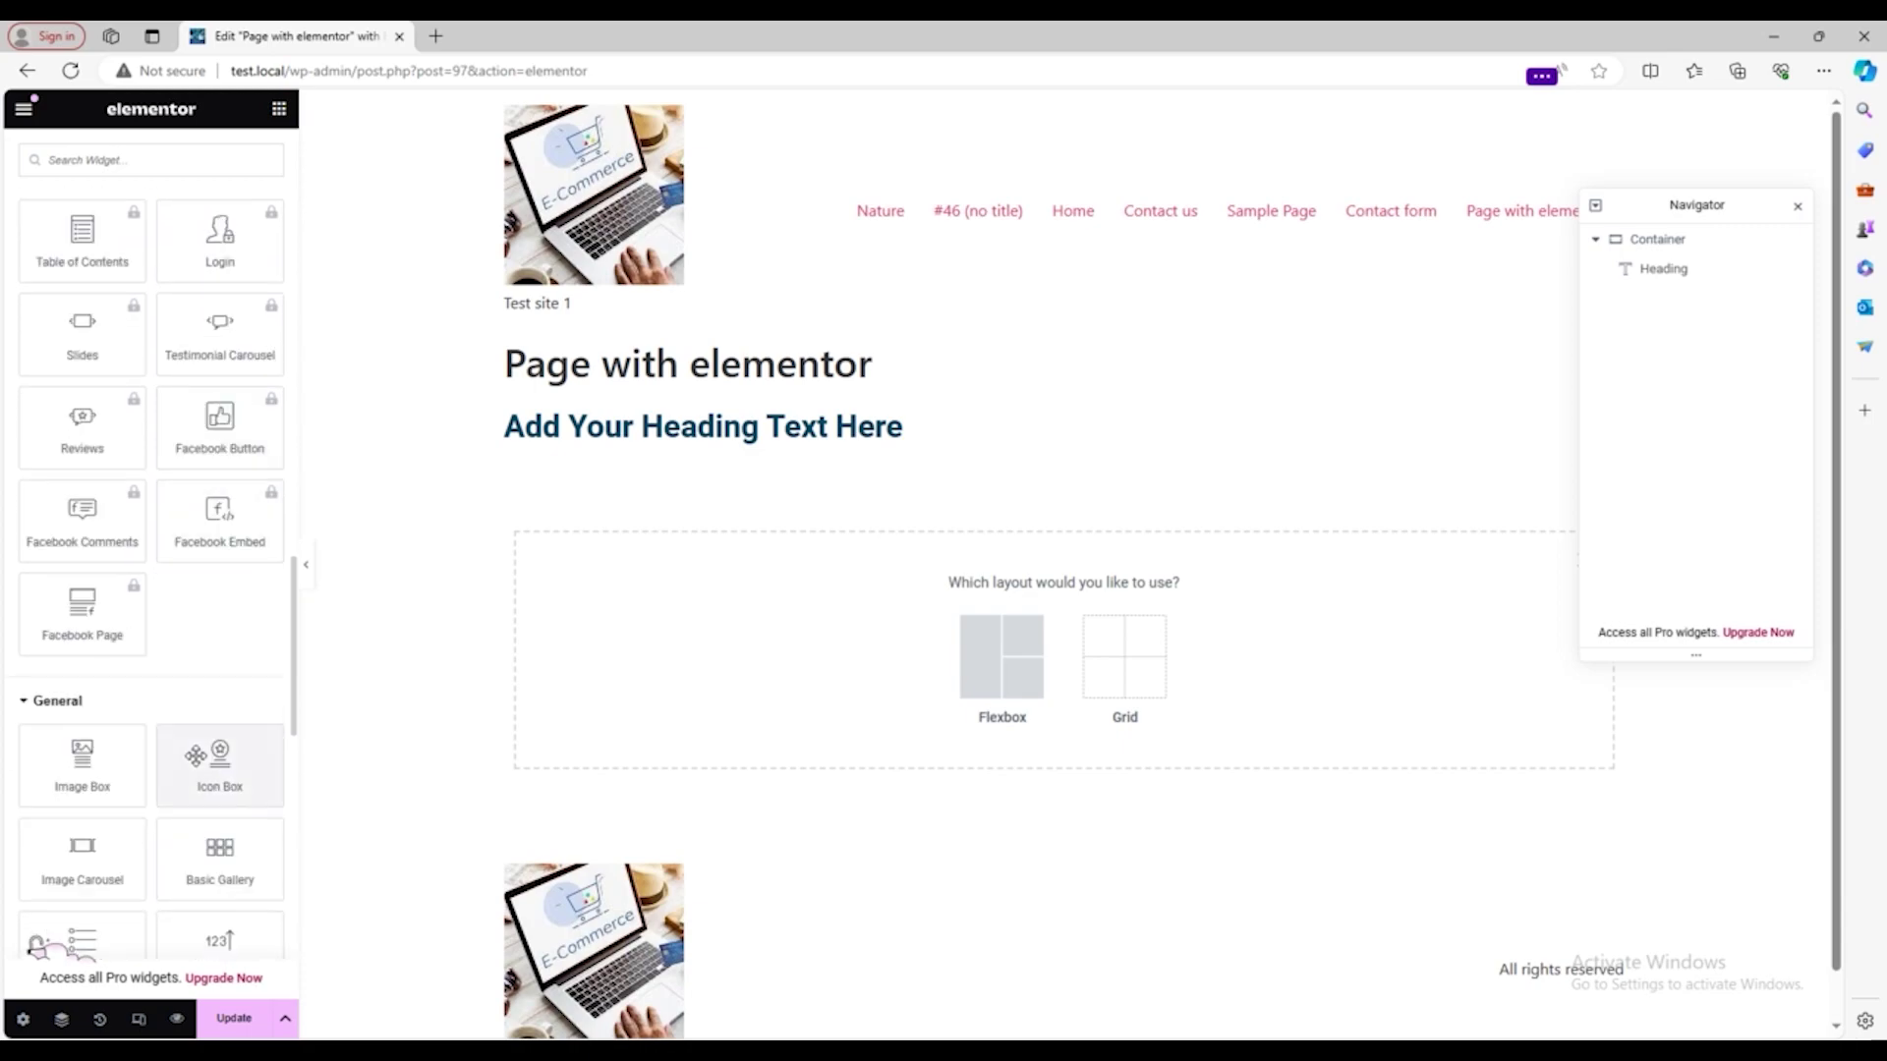